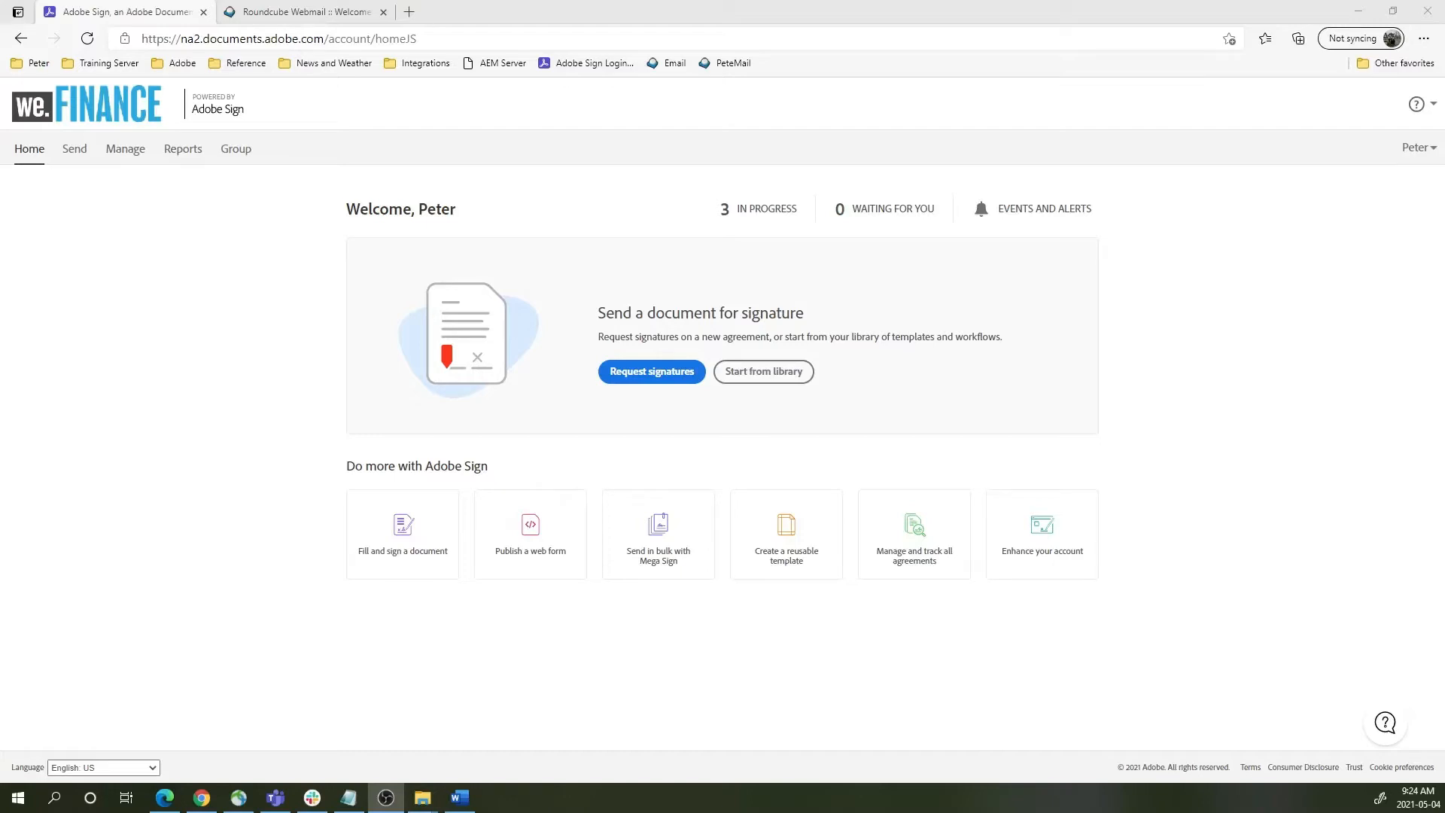
# - Tick, then cancel, the group's 'Signers and CCs in my account will see all files' option, then go to Manage
pyautogui.click(240, 155)
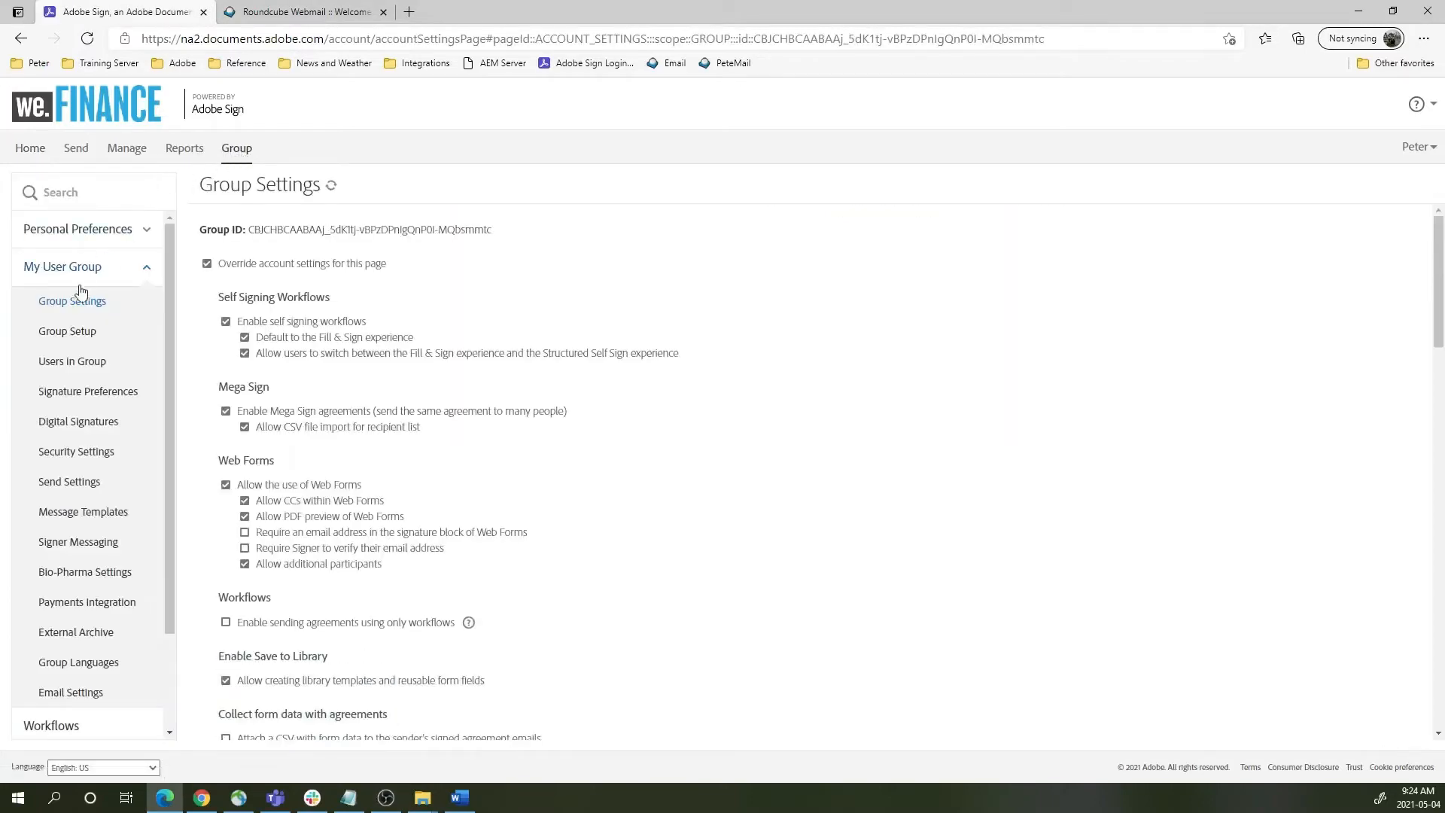
pyautogui.scroll(-3, 323, 408)
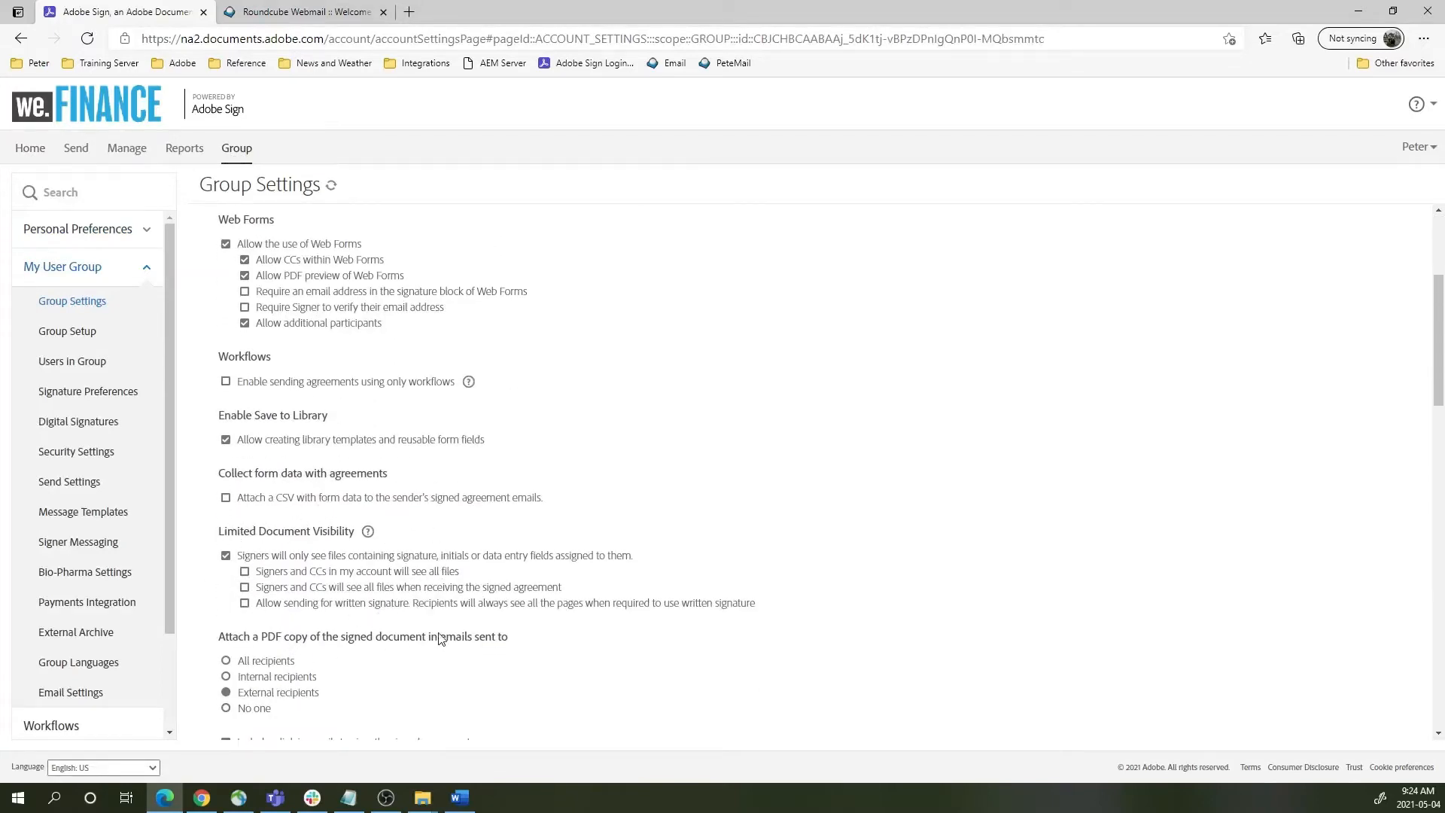
pyautogui.click(244, 573)
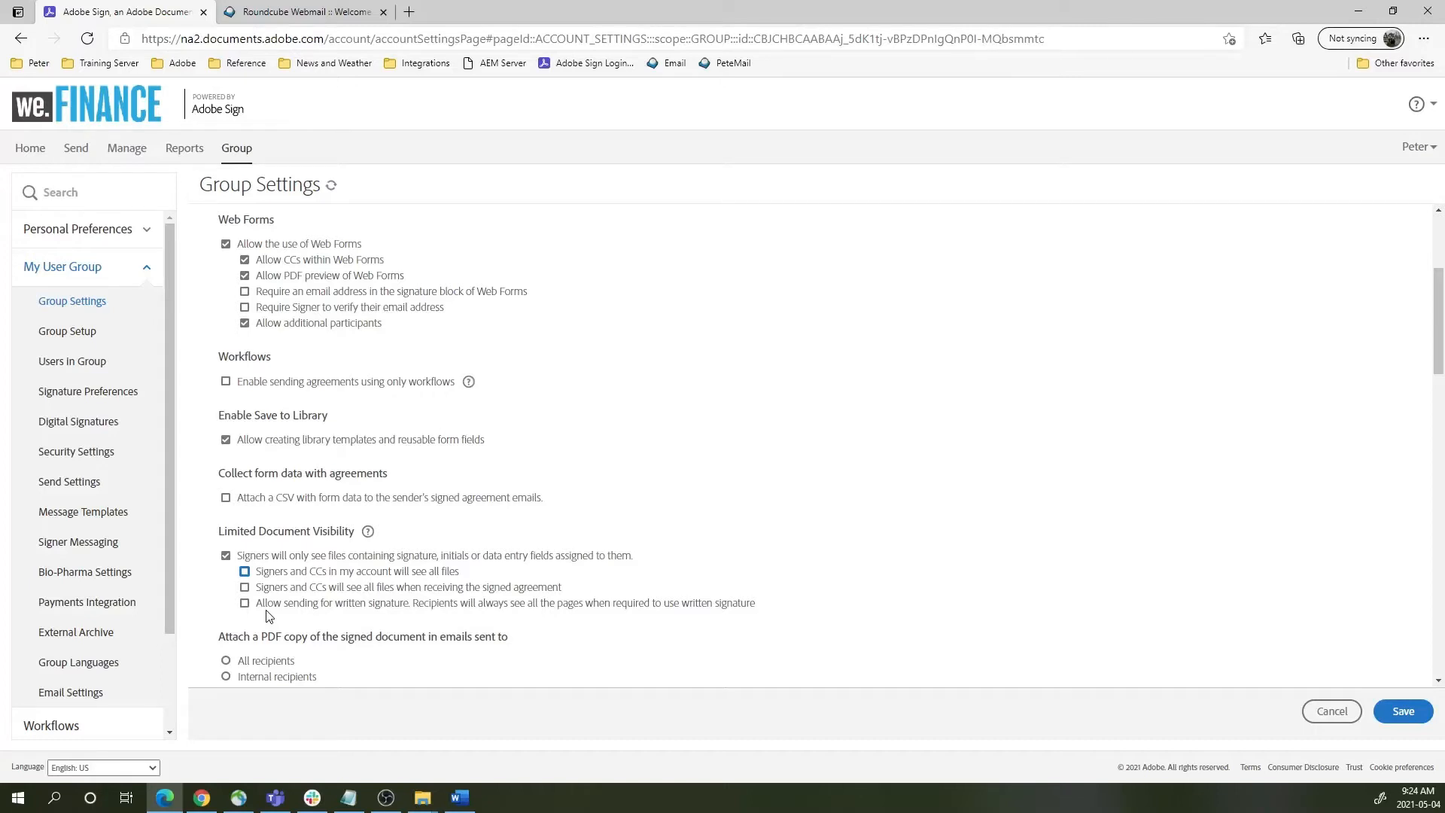
pyautogui.click(1331, 712)
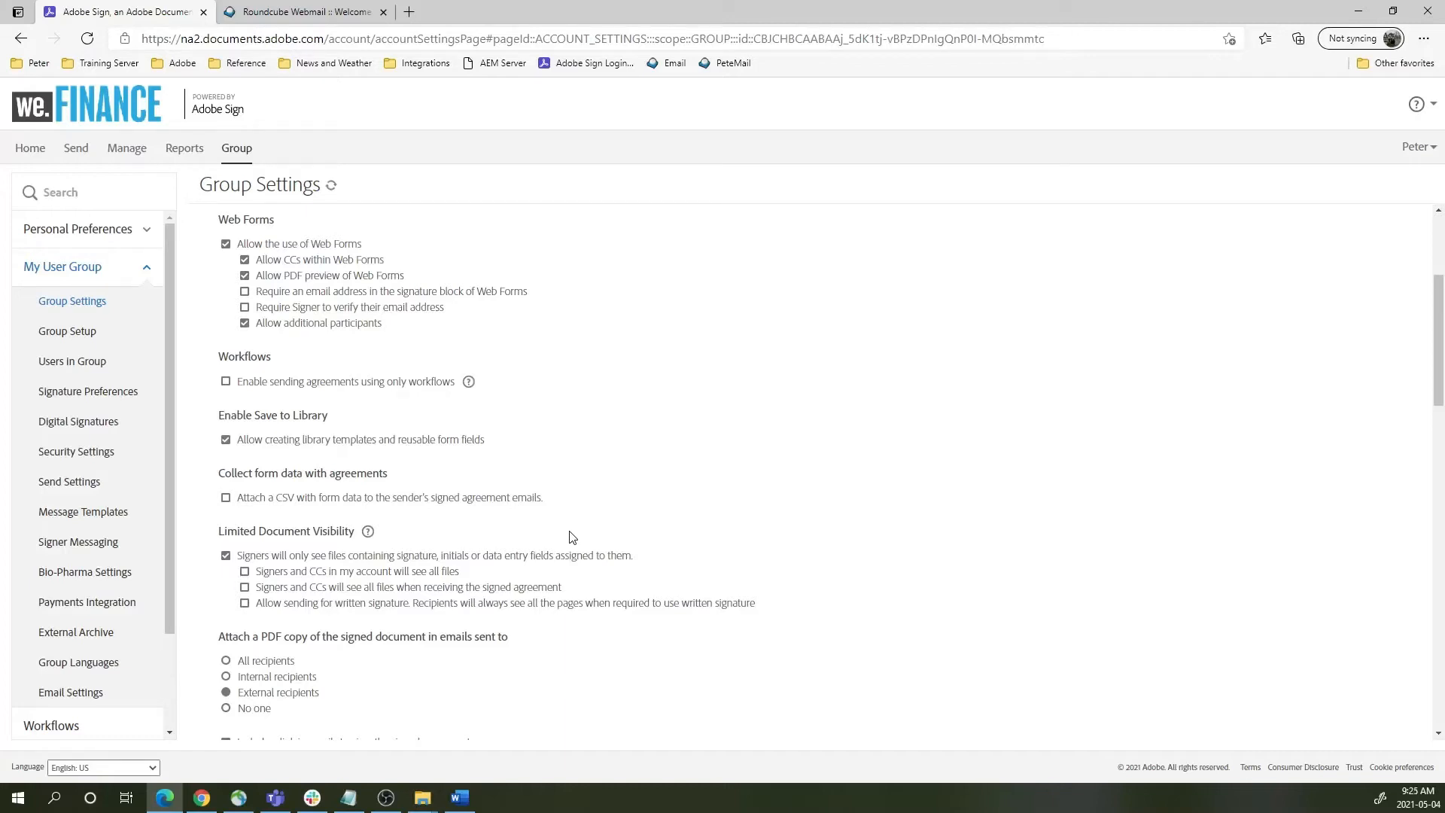
pyautogui.scroll(-3, 150, 520)
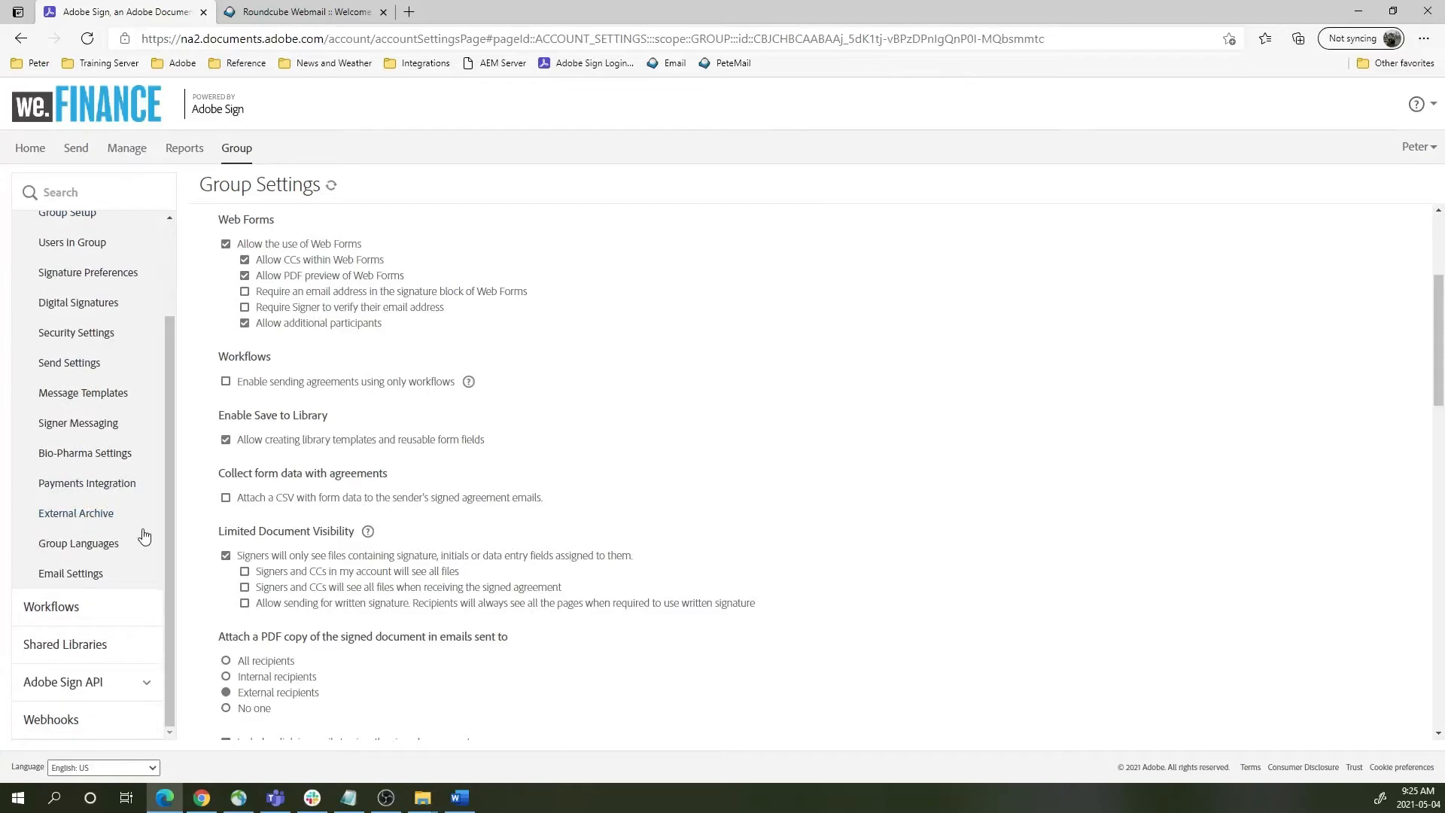
pyautogui.click(124, 154)
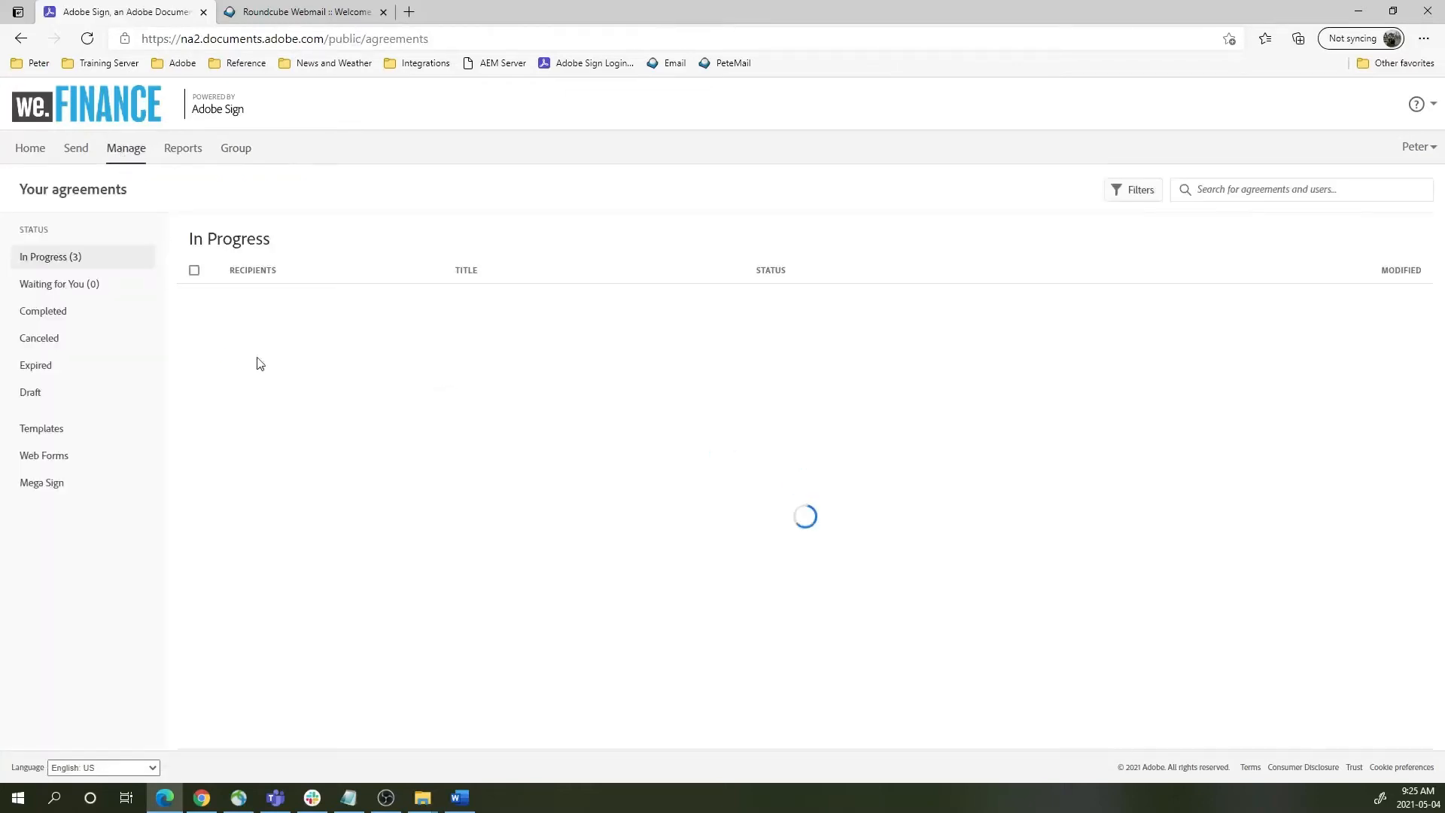
# - Open the New Partner Approval (V1.2) template from Manage's Templates list in the field editor
pyautogui.click(57, 428)
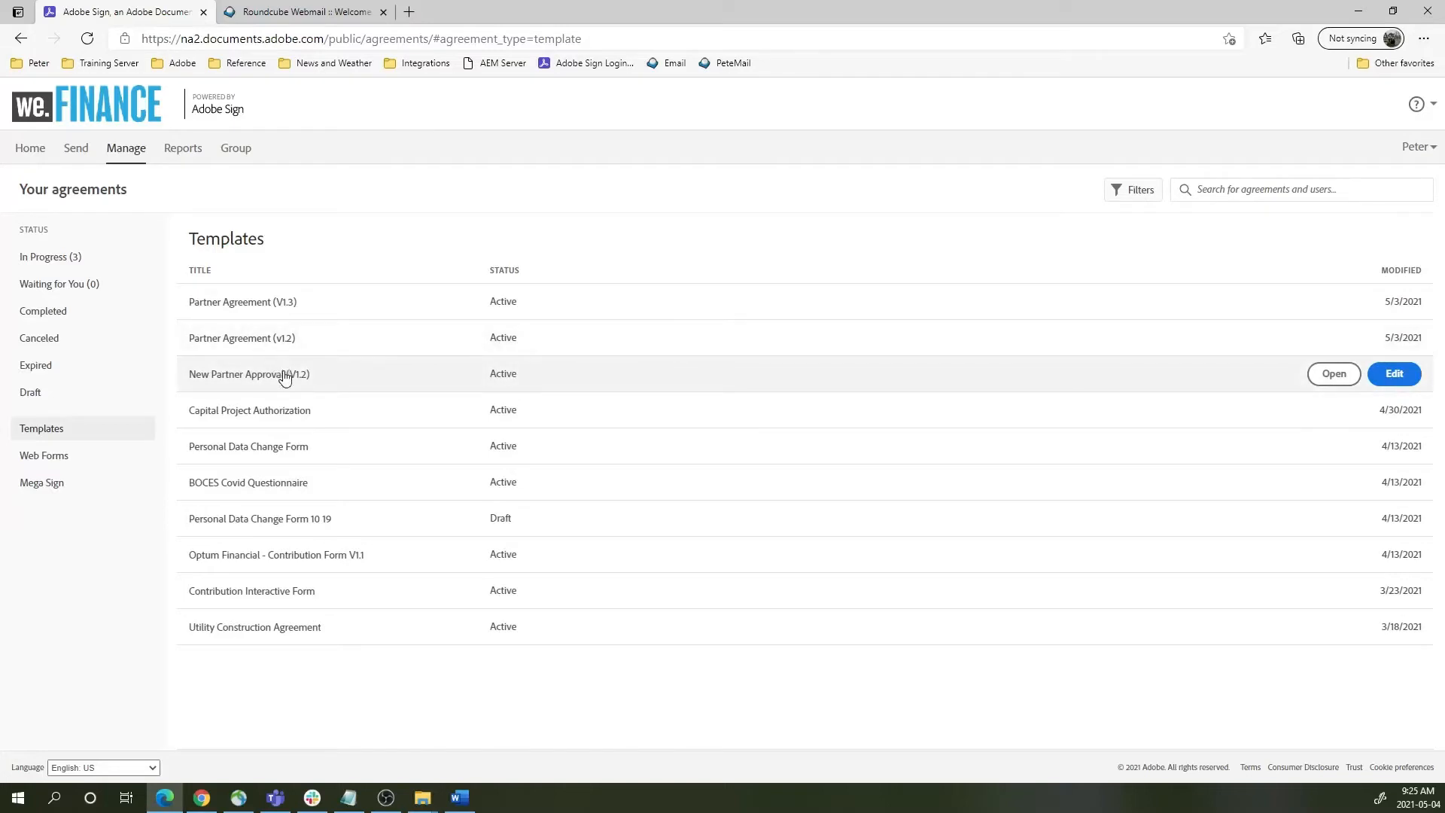
pyautogui.click(284, 378)
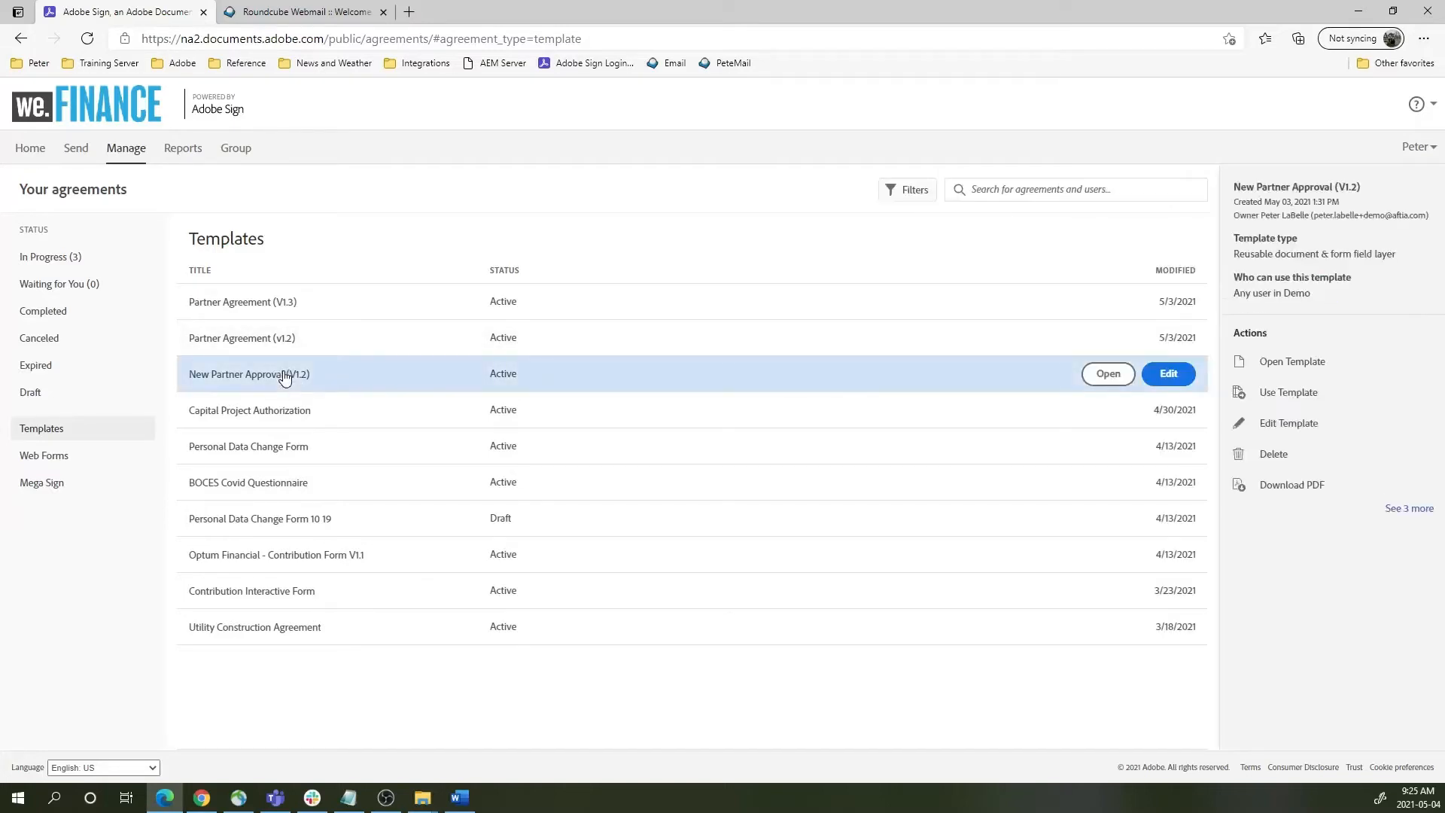
pyautogui.click(1168, 375)
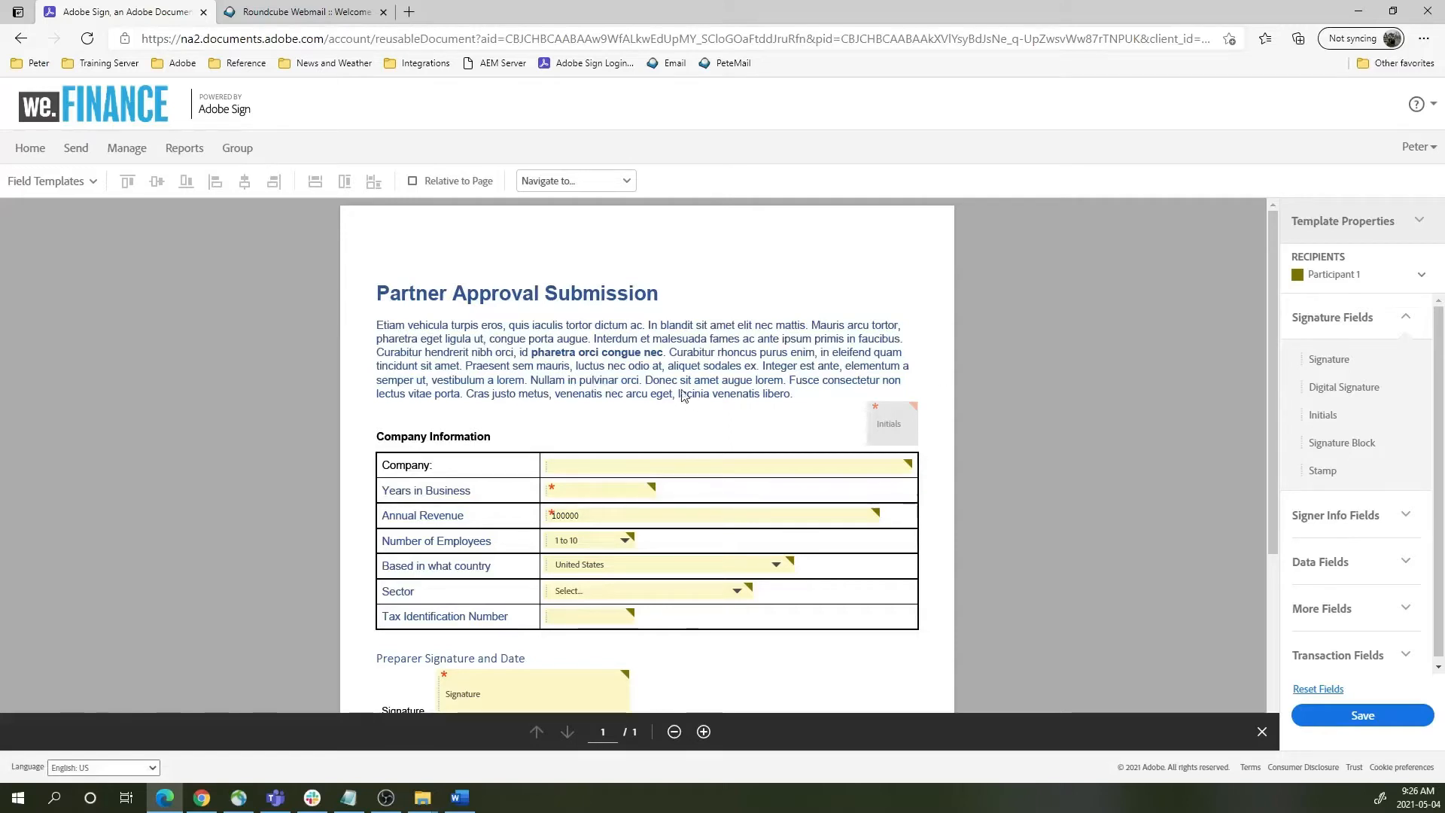
# - Show the form's recipients list: Sender, Participants 1–4, Anyone and Everyone
pyautogui.scroll(-1, 563, 388)
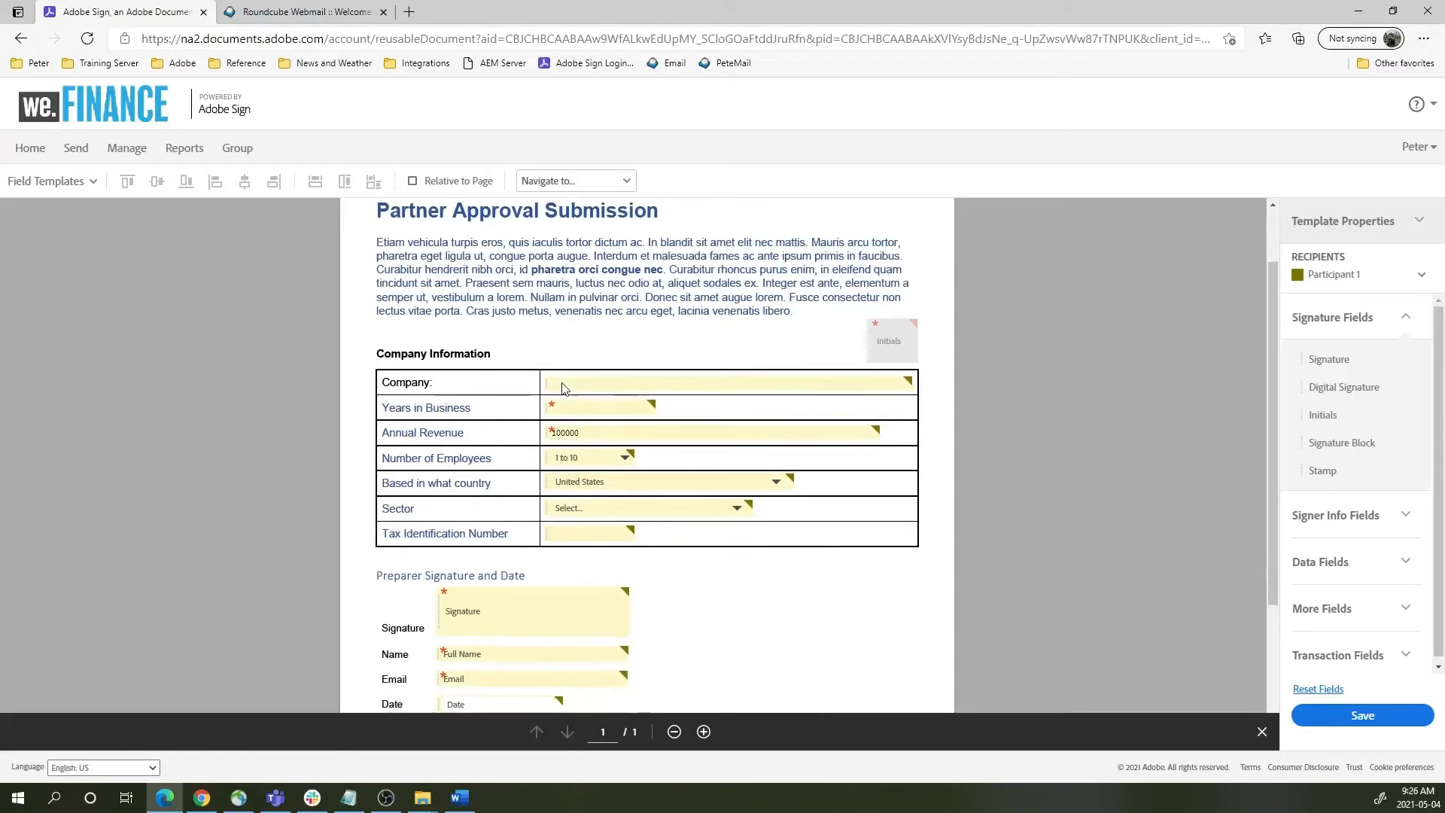
pyautogui.scroll(-1, 642, 399)
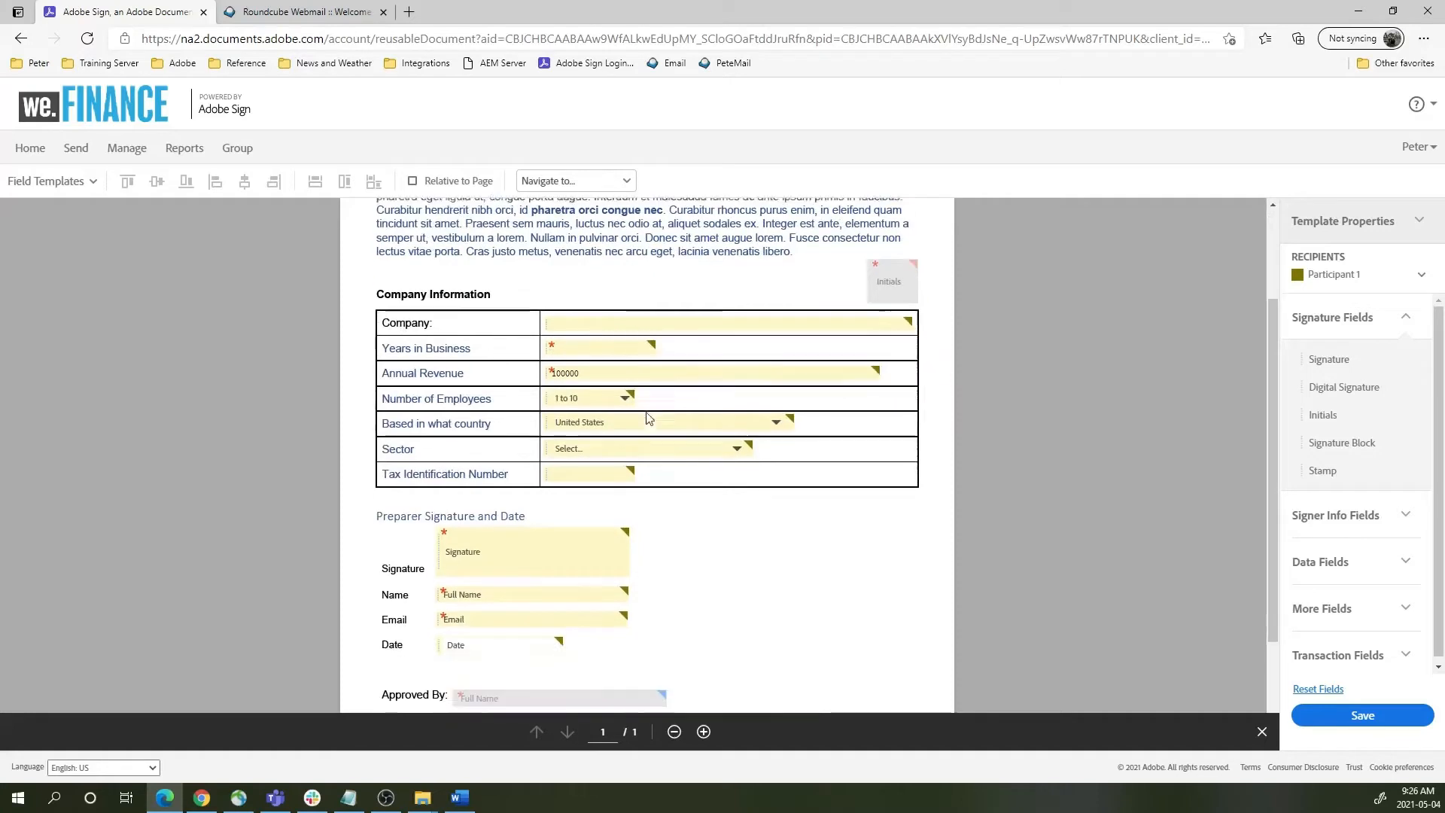
pyautogui.click(1337, 280)
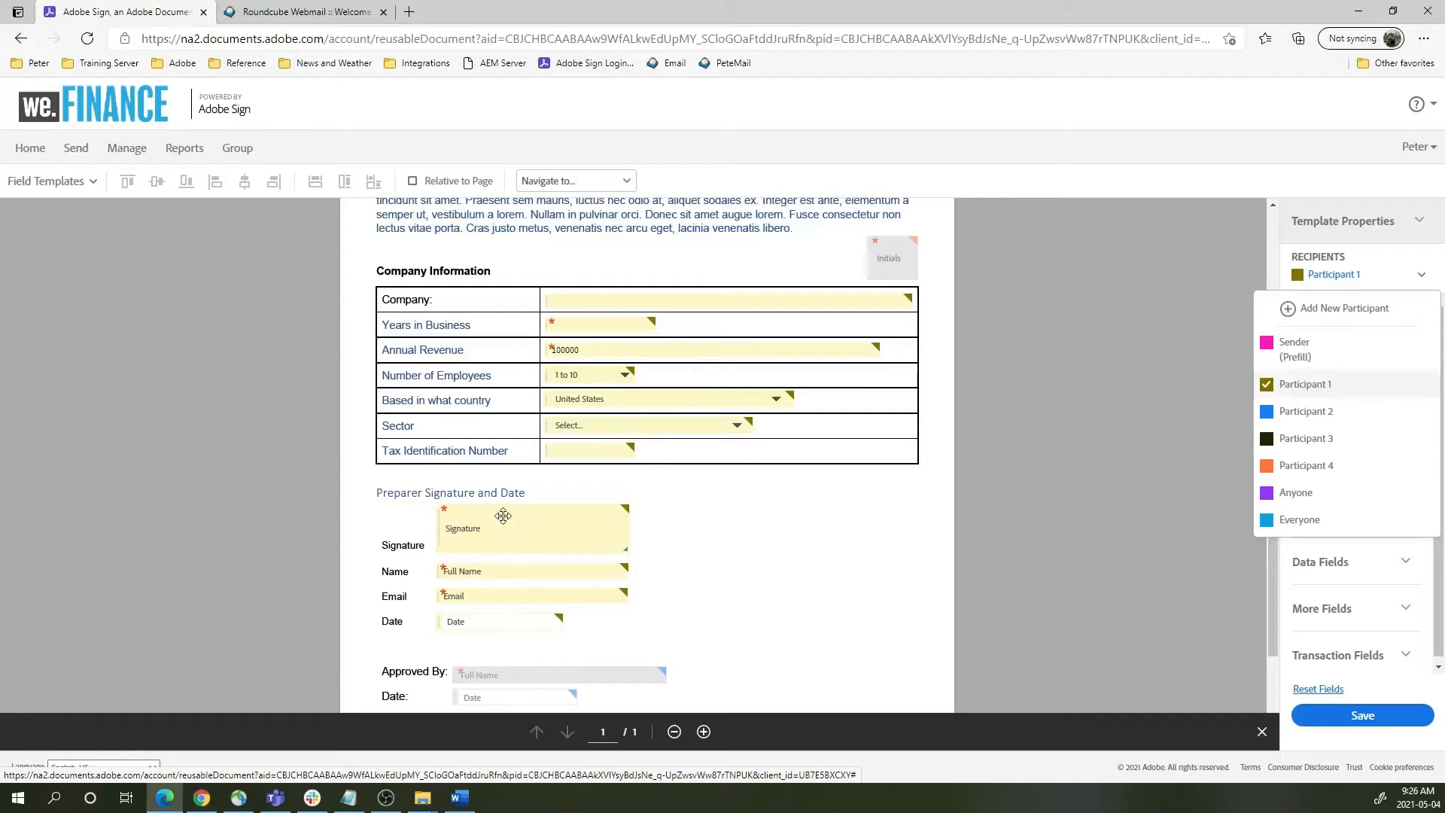
pyautogui.scroll(-2, 794, 645)
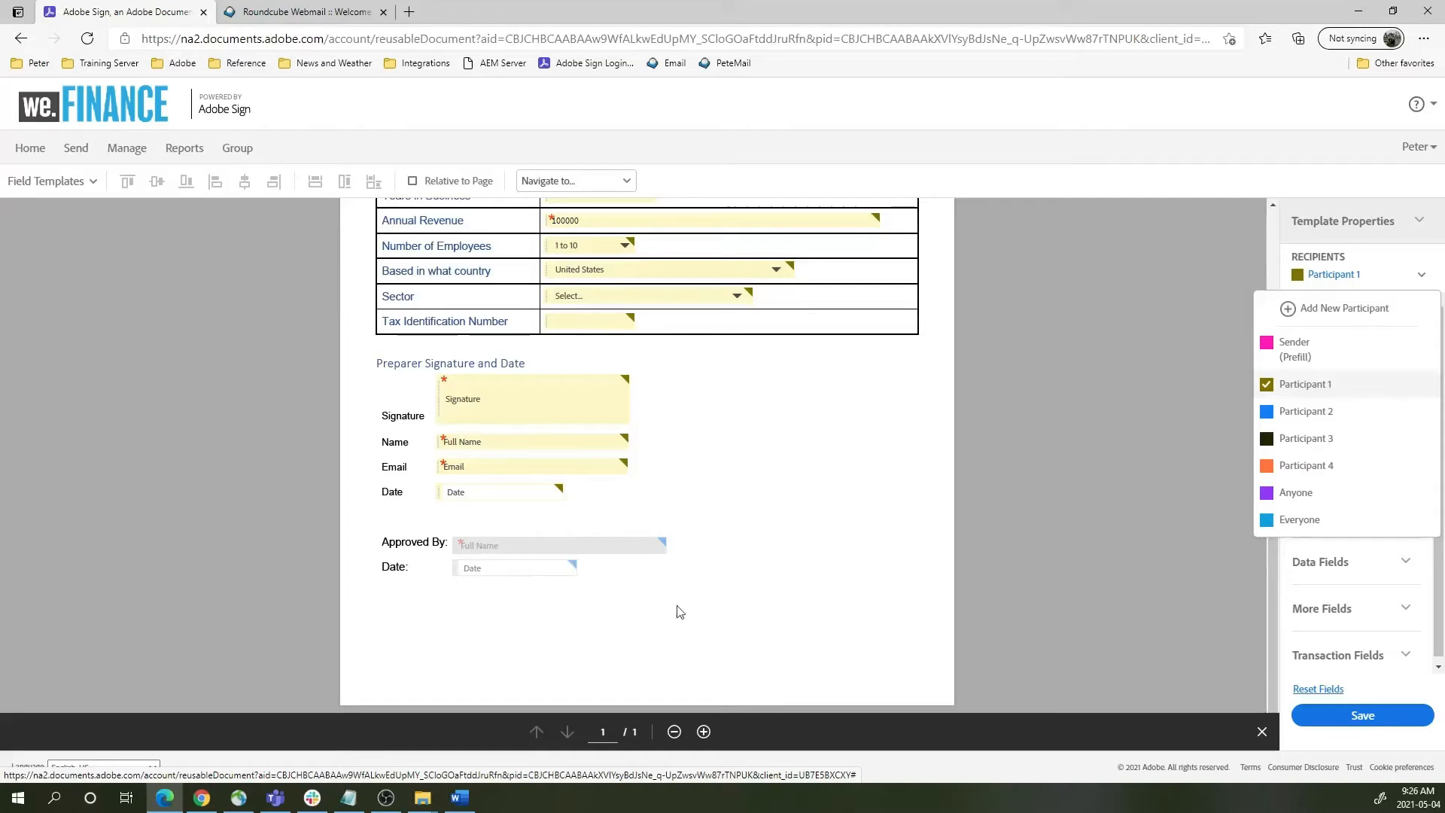
pyautogui.scroll(3, 700, 602)
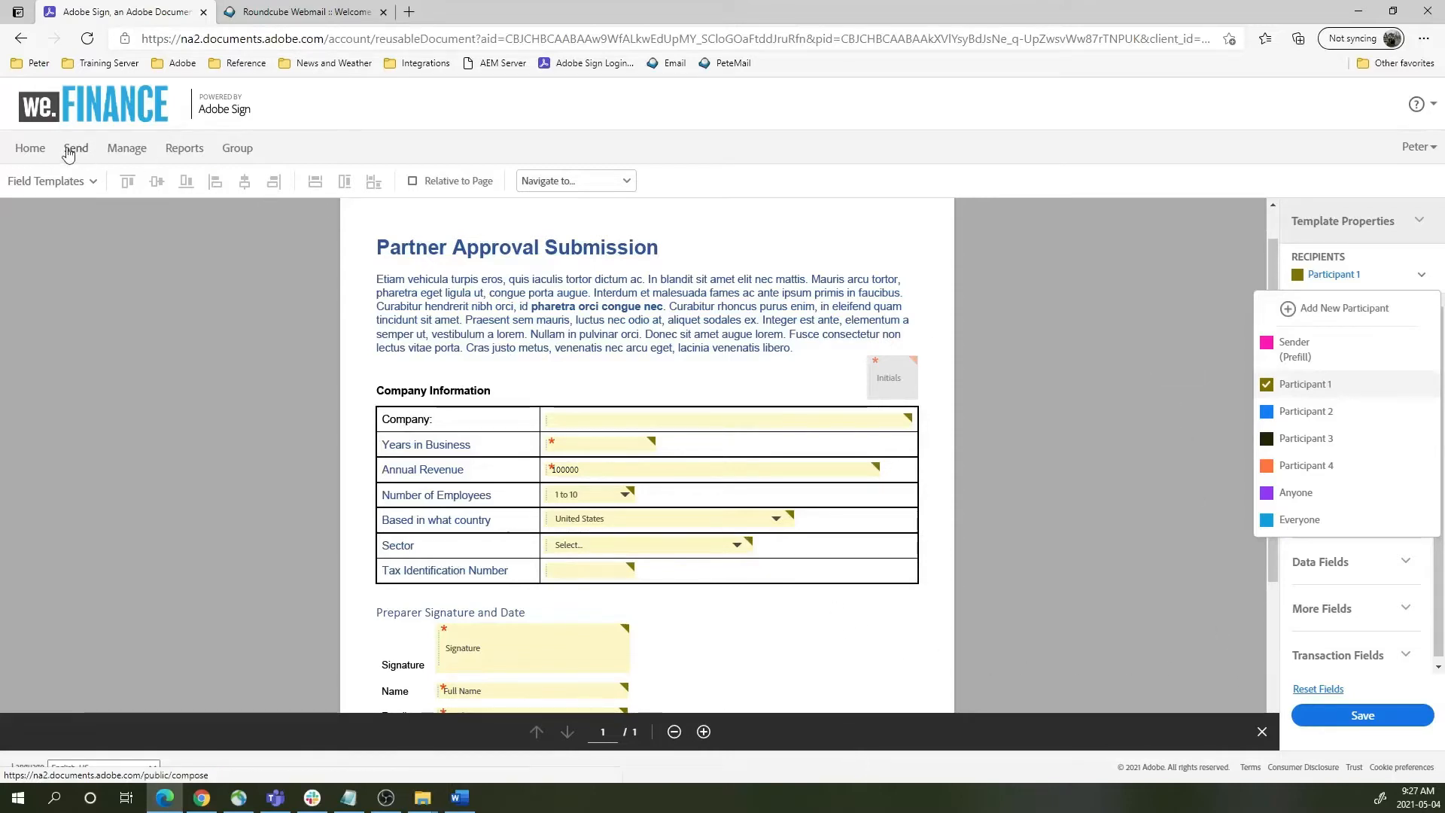
# - Open the Partner Agreement (V1.3) template from Manage's Templates list for editing
pyautogui.click(126, 149)
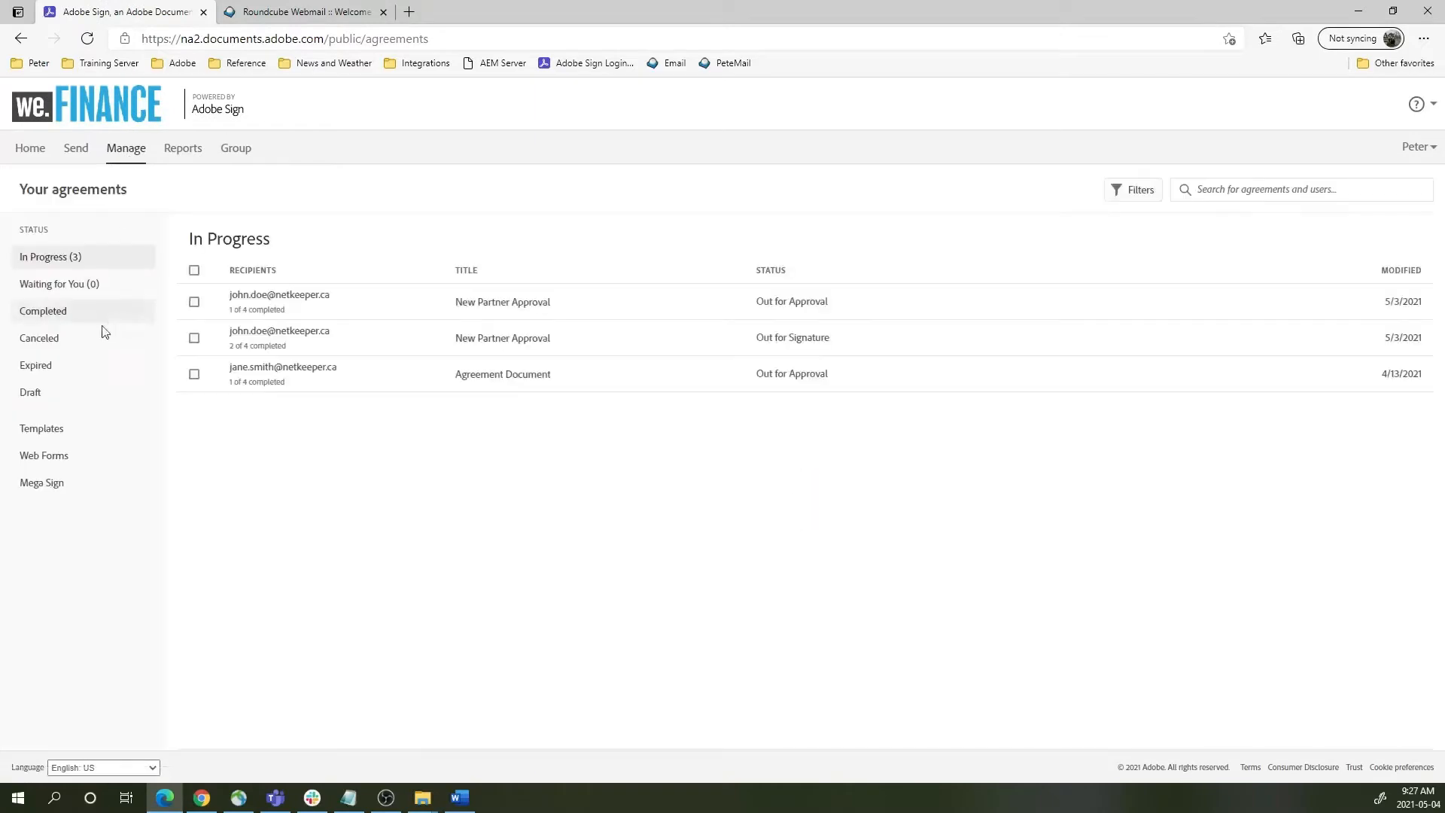
pyautogui.click(58, 430)
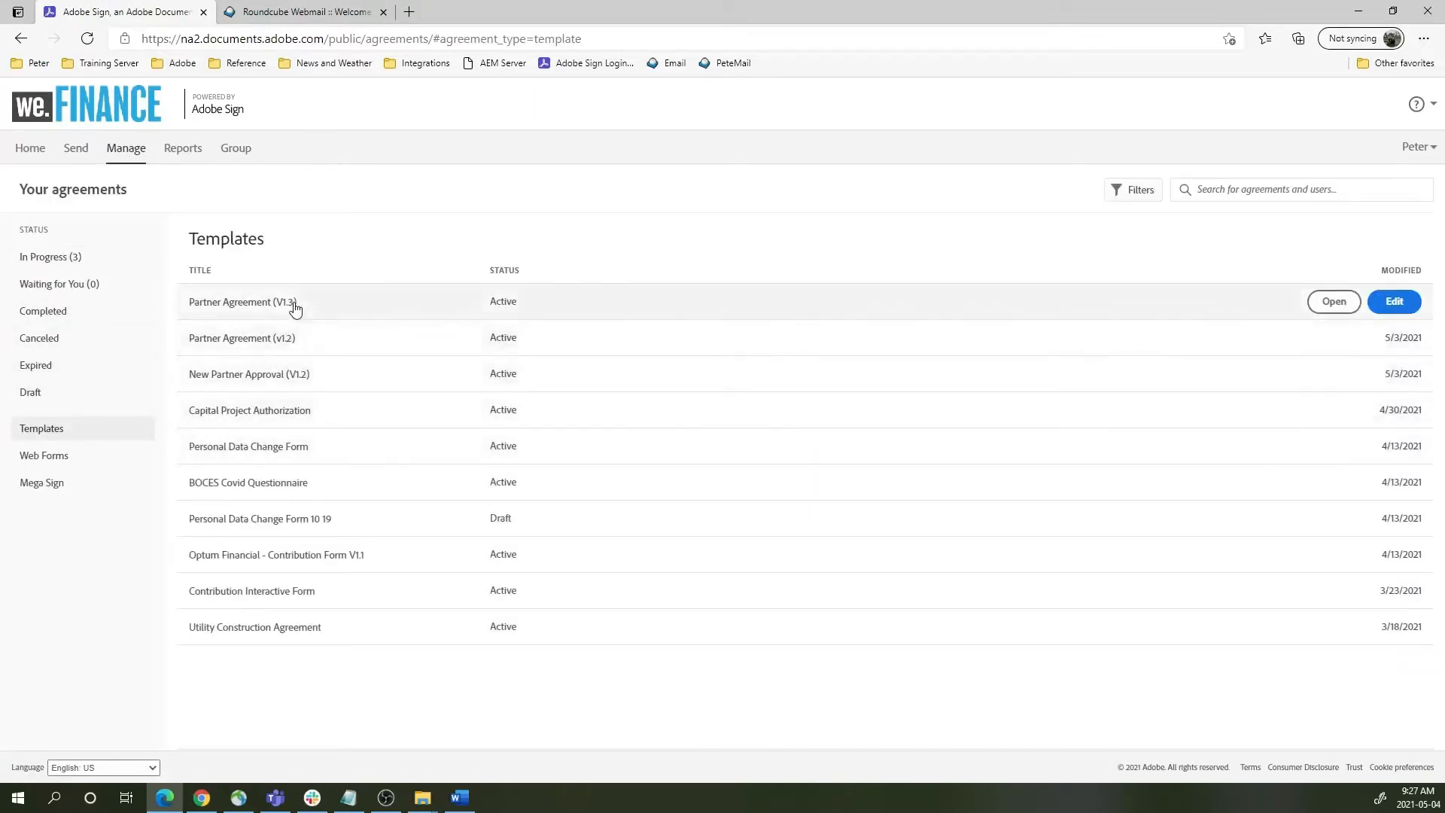
pyautogui.click(259, 305)
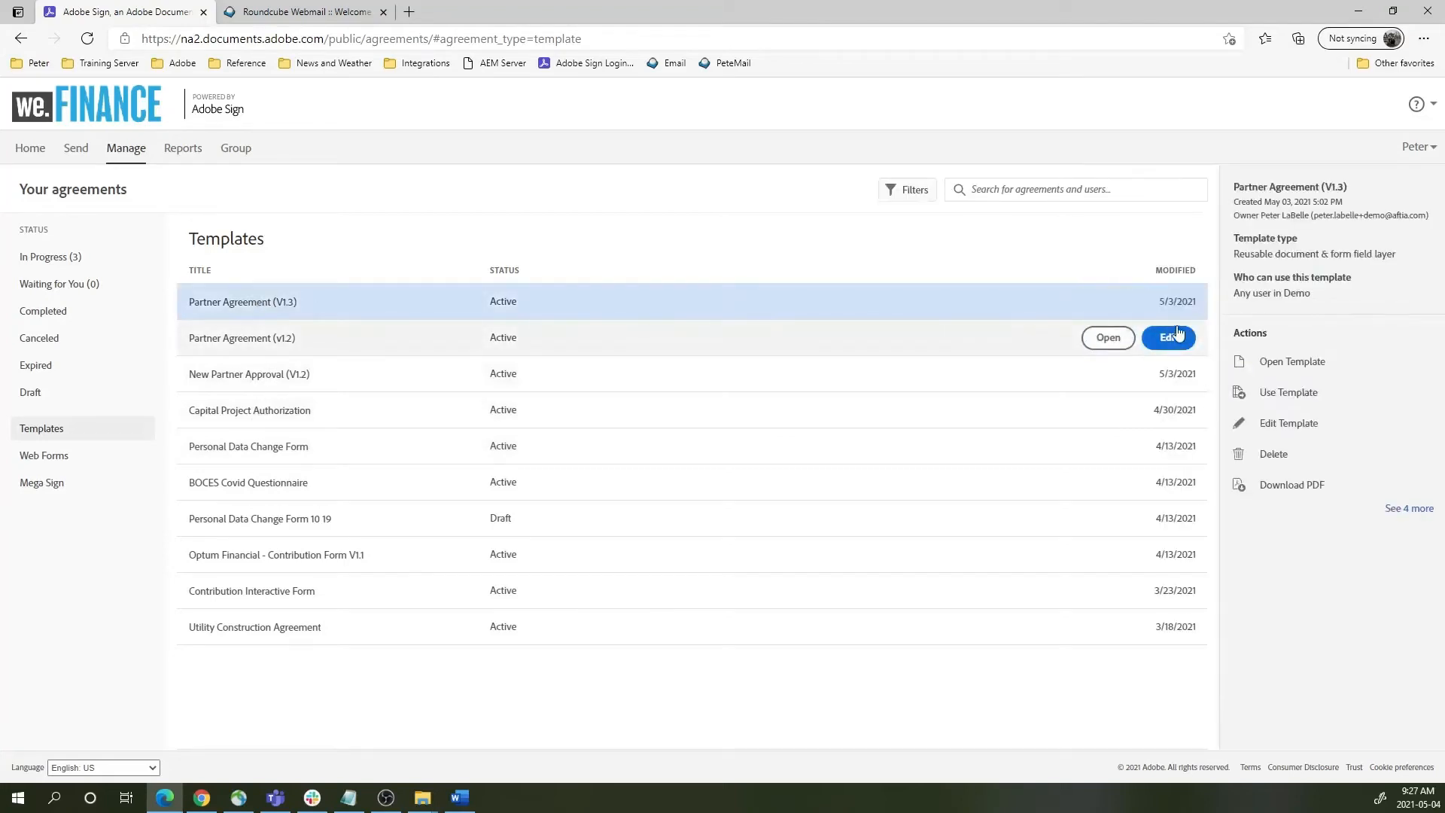
pyautogui.click(1169, 302)
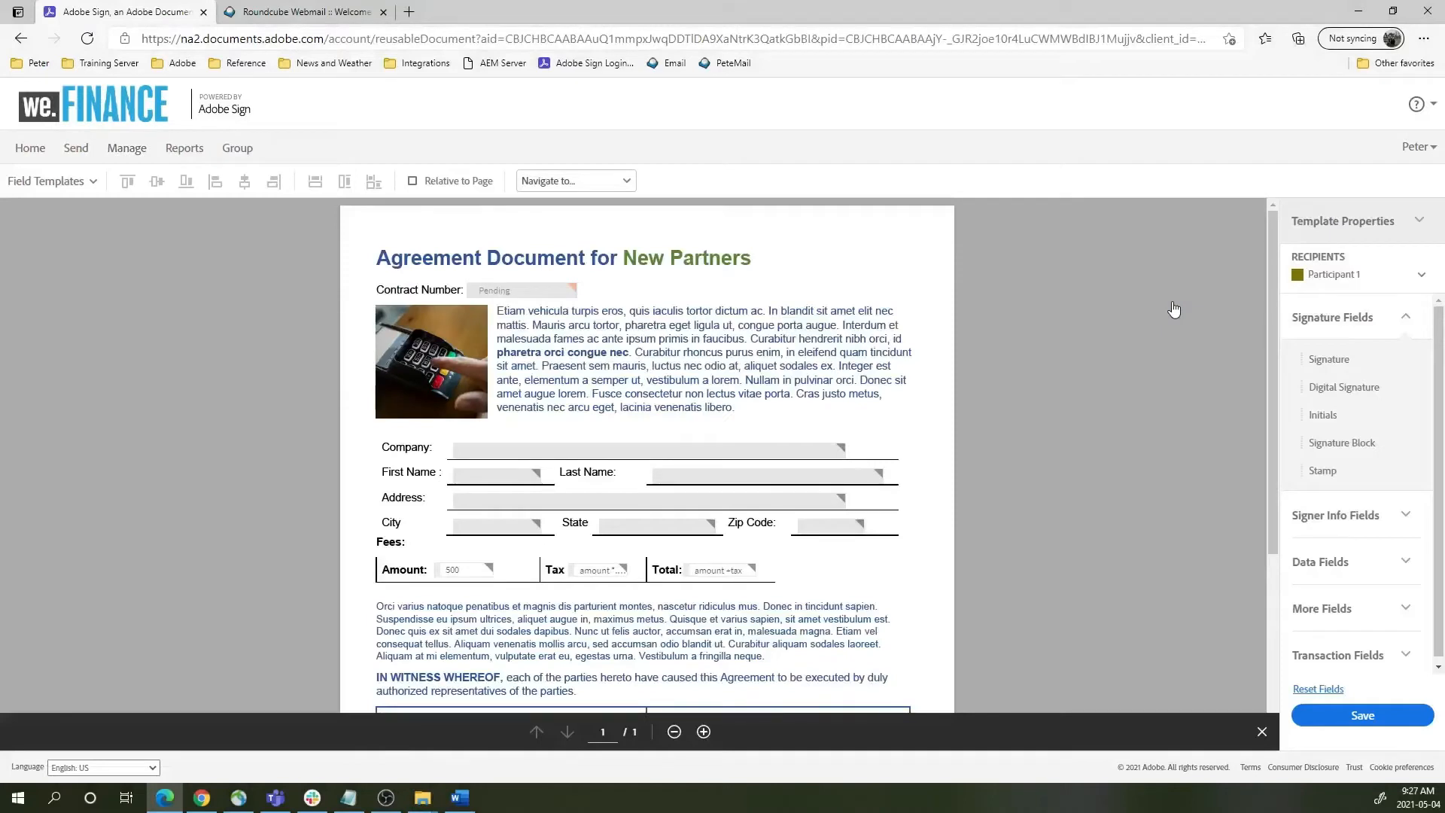
# - Review the template's recipients and form fields, then select the Company field
pyautogui.click(1366, 278)
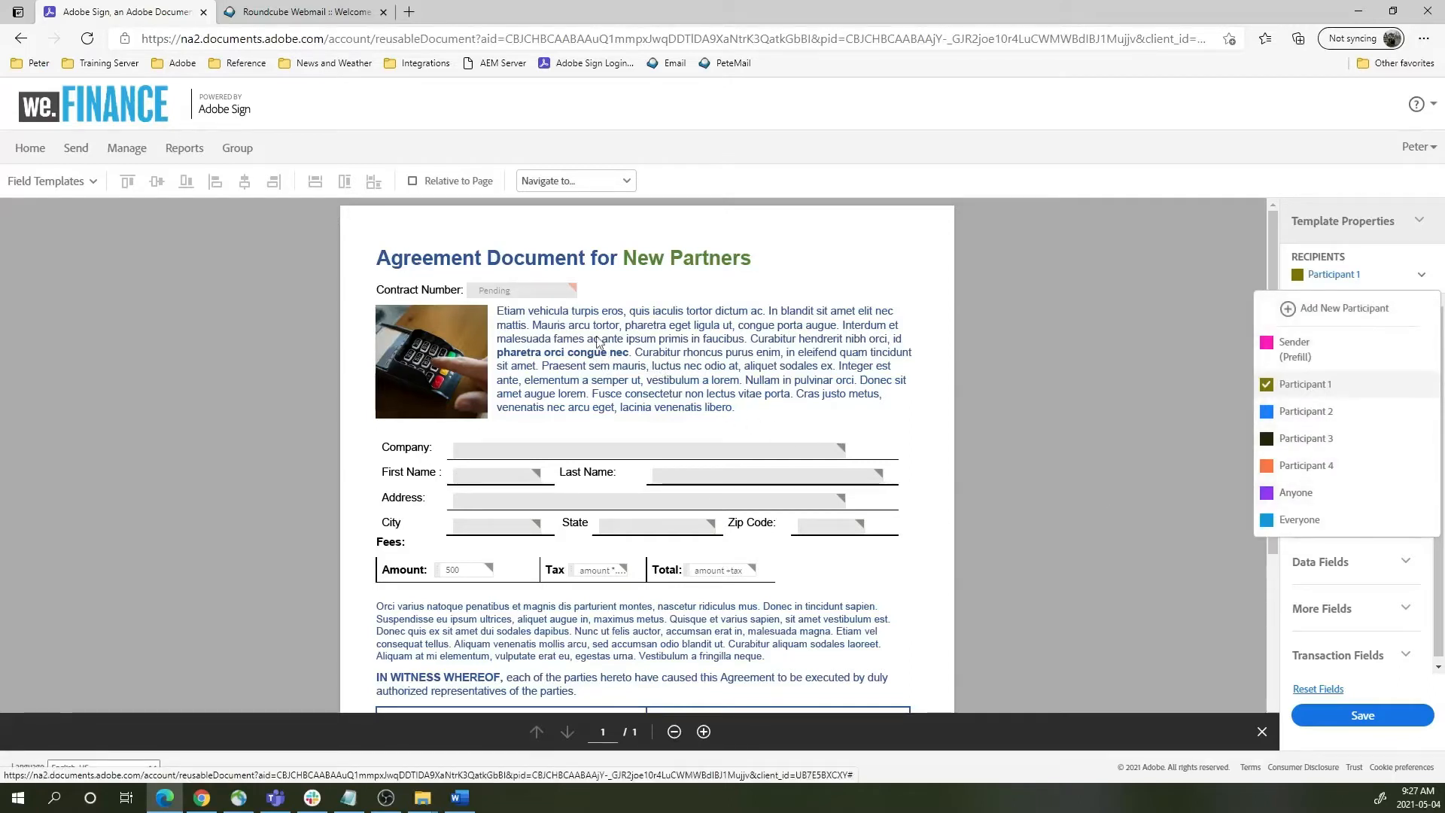
pyautogui.scroll(-2, 723, 369)
pyautogui.scroll(-2, 754, 413)
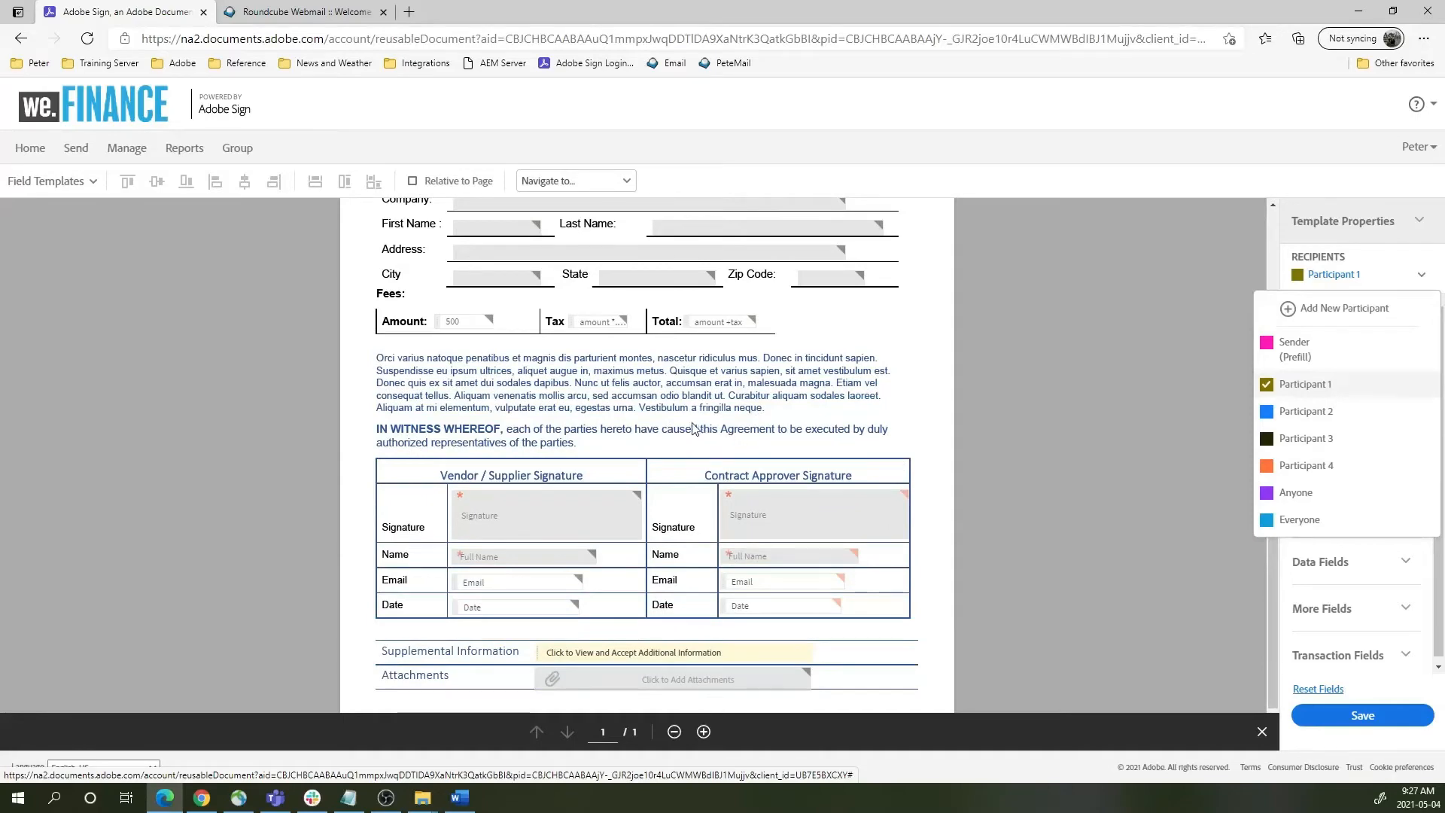
pyautogui.scroll(1, 694, 430)
pyautogui.scroll(2, 694, 429)
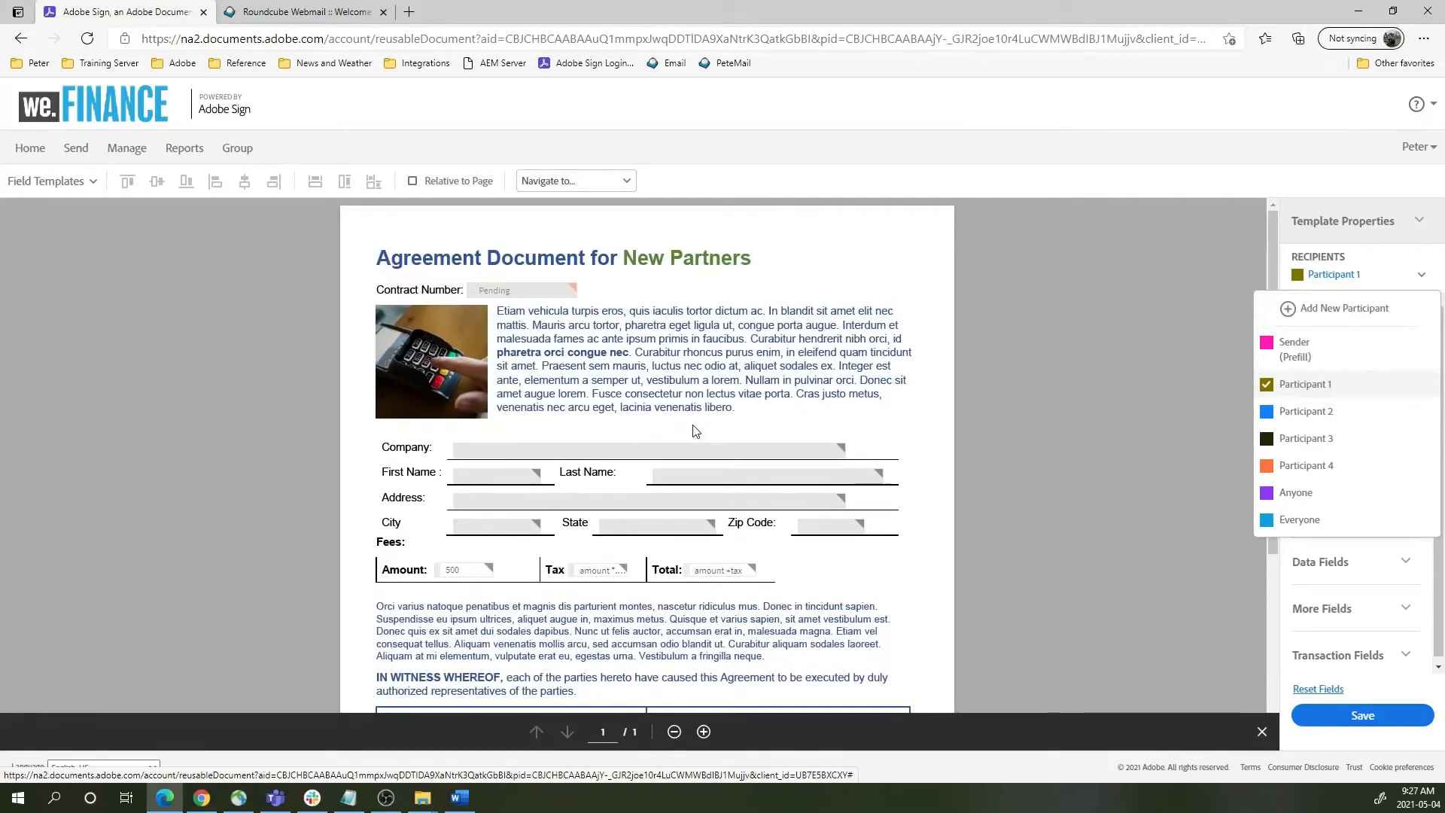
pyautogui.click(629, 451)
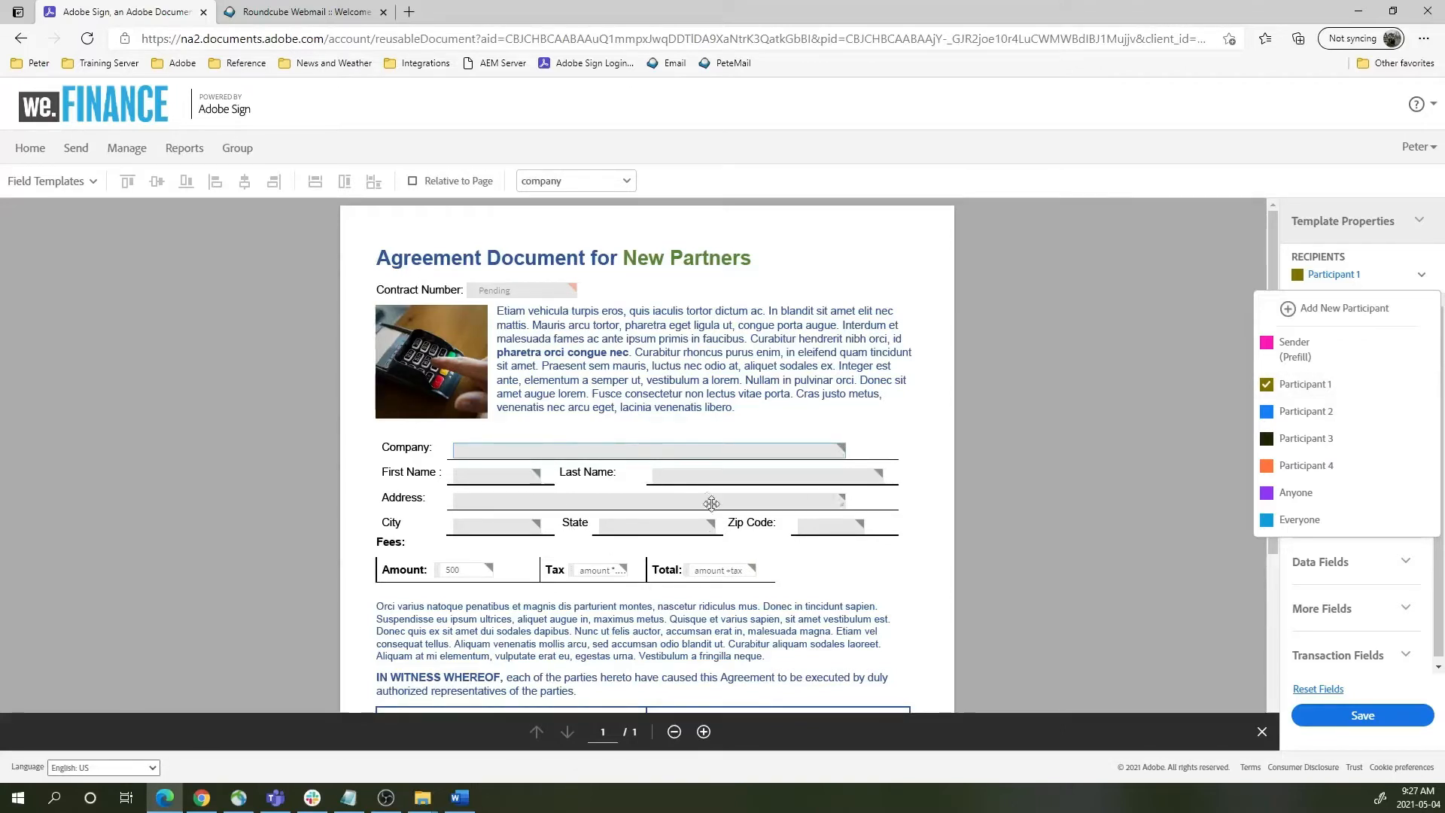
# - Open the Company field's properties and close them without changes
pyautogui.doubleClick(566, 450)
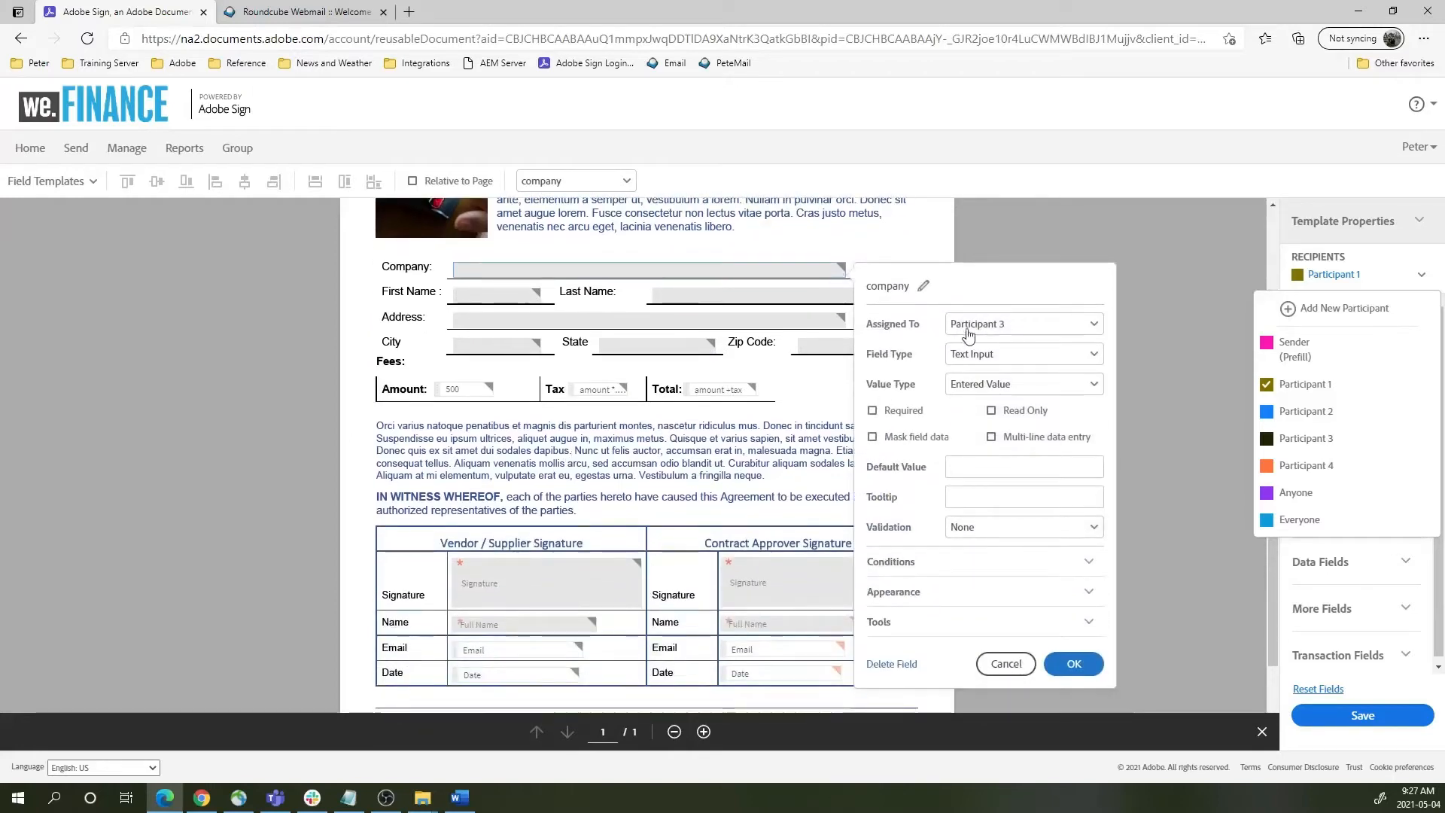
pyautogui.click(1005, 663)
pyautogui.scroll(-1, 569, 484)
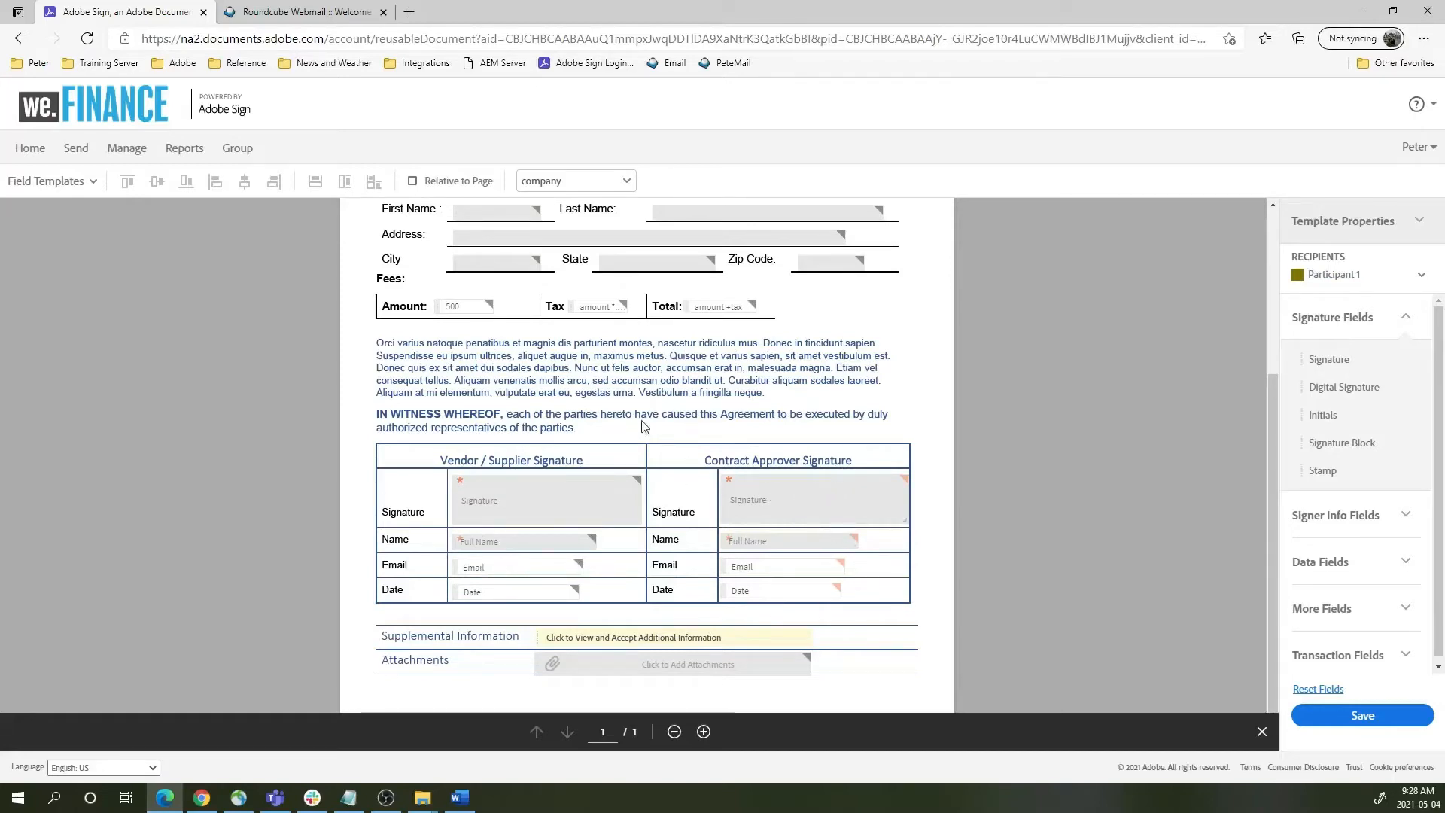
pyautogui.scroll(4, 532, 354)
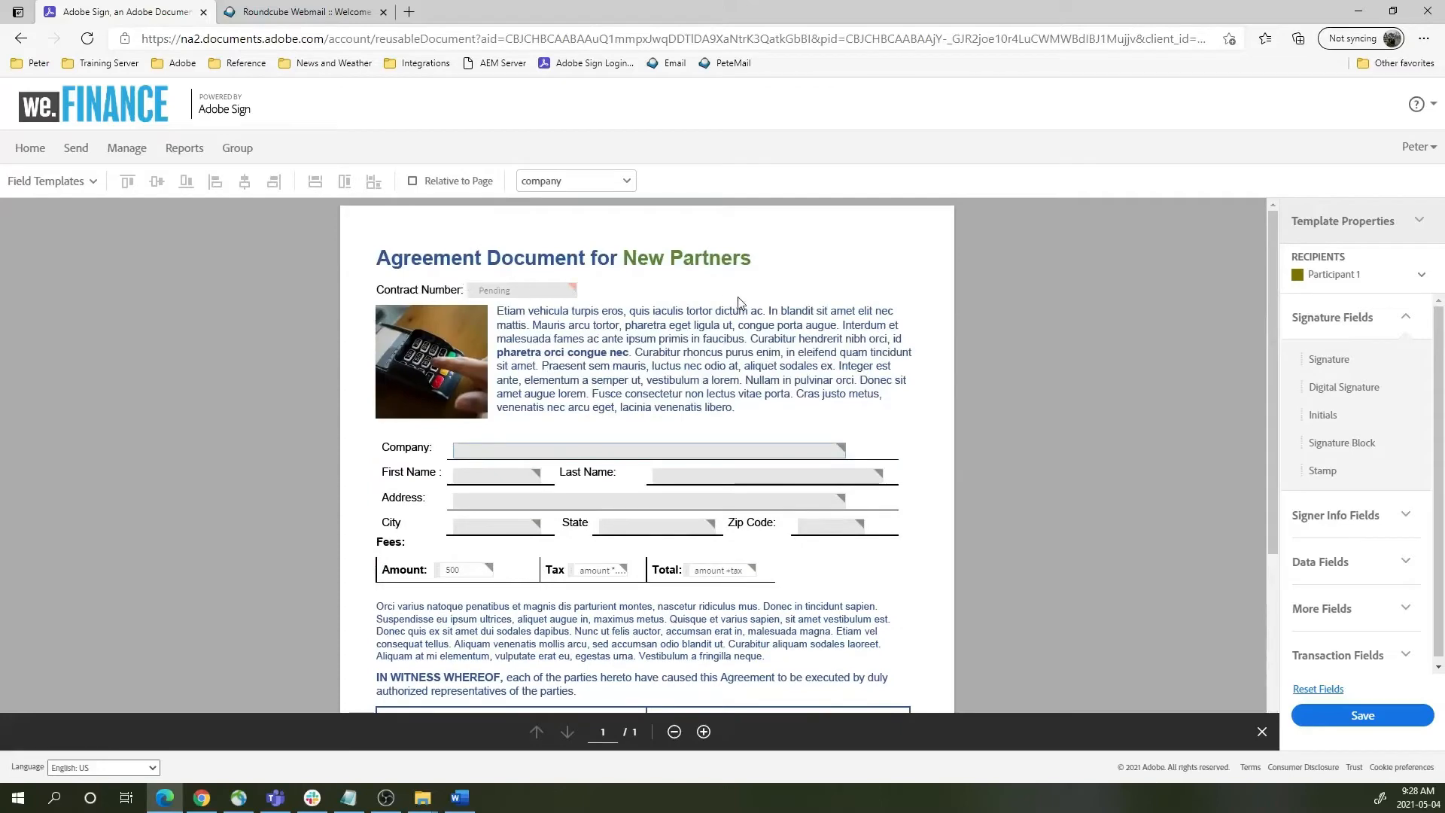
# - Look over the vendor and contract approver signature blocks, then save the template
pyautogui.scroll(-1, 794, 324)
pyautogui.scroll(-3, 782, 361)
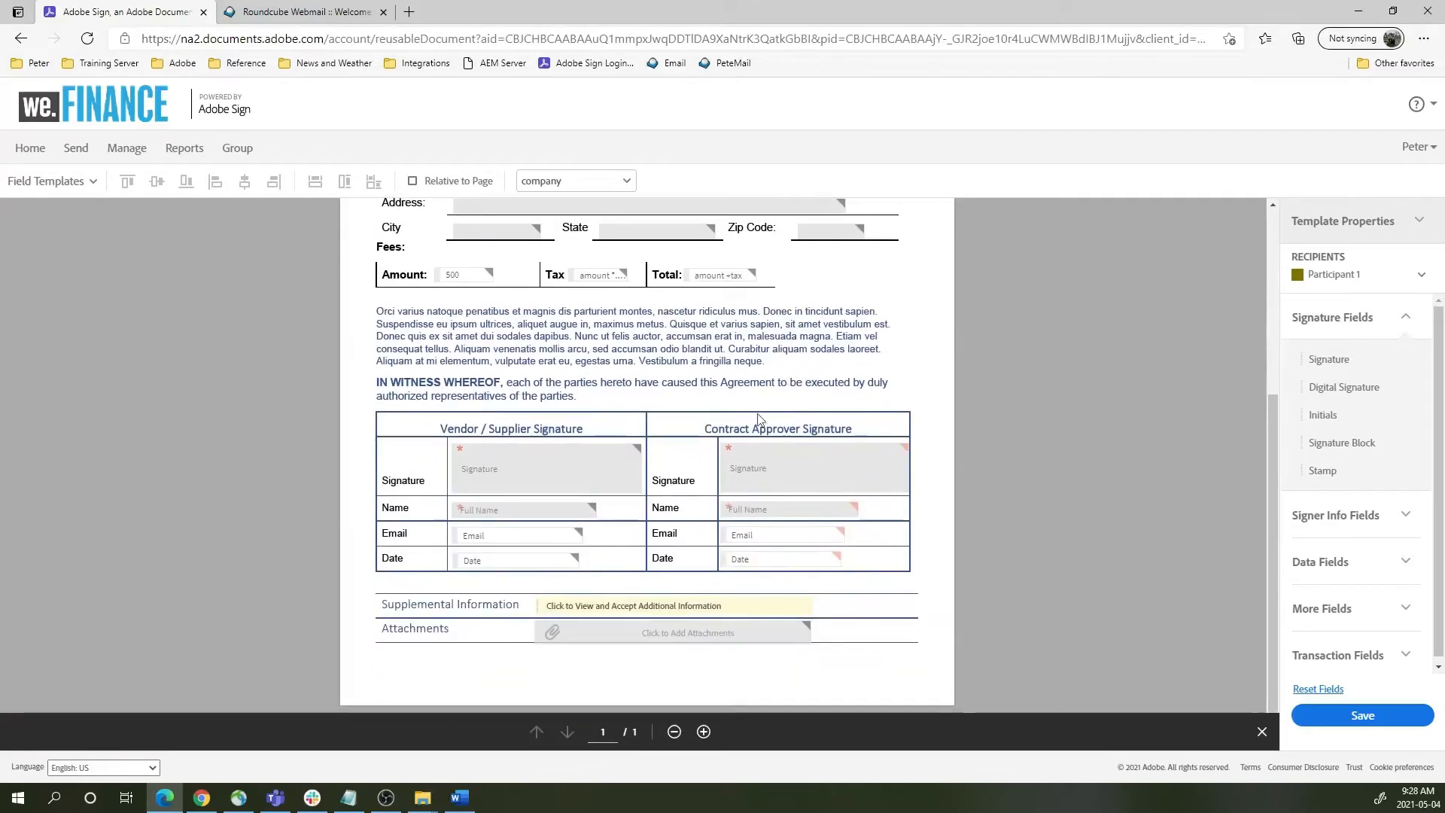
pyautogui.scroll(1, 748, 419)
pyautogui.scroll(3, 747, 418)
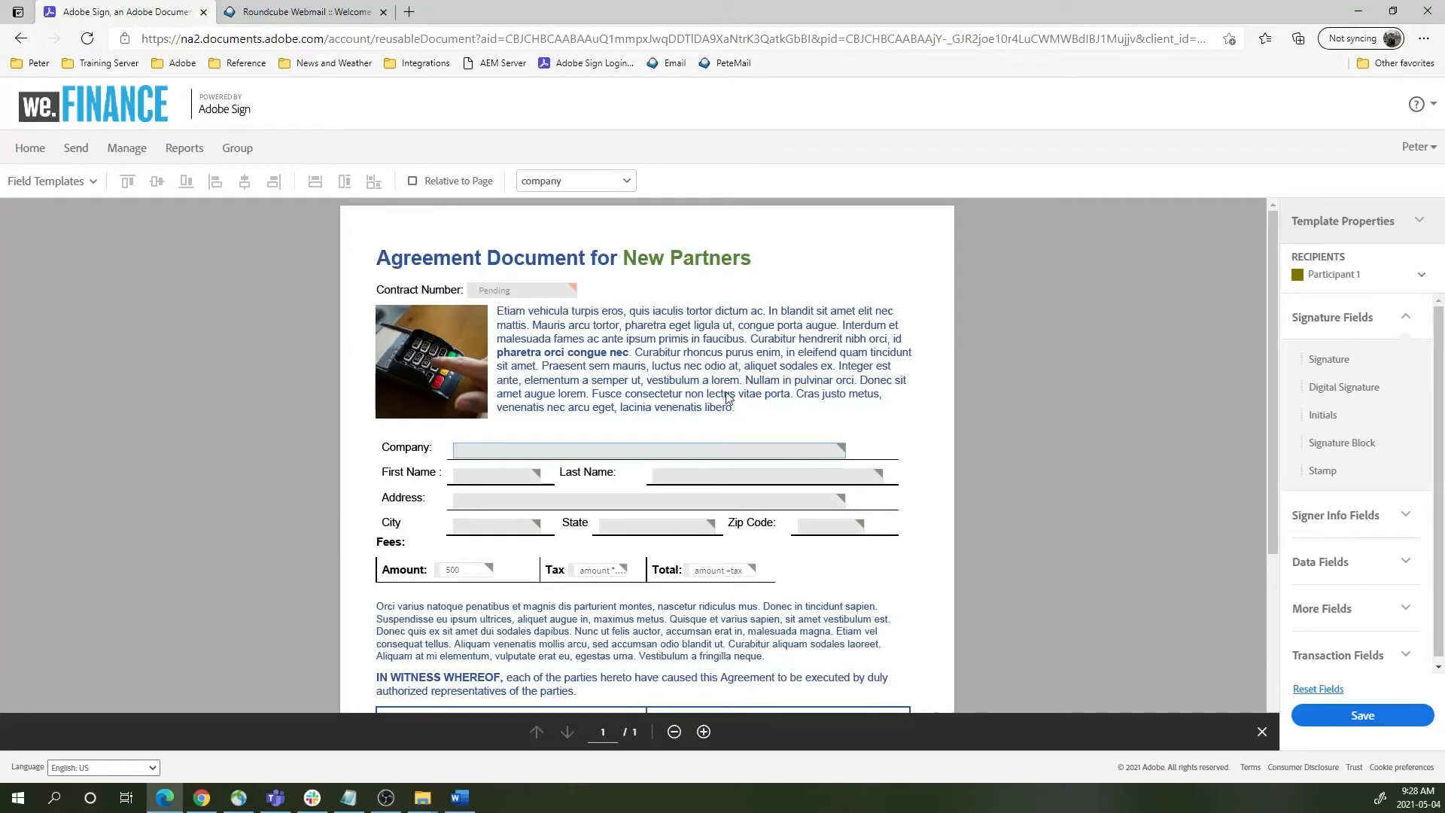
pyautogui.scroll(-2, 694, 435)
pyautogui.scroll(-3, 696, 438)
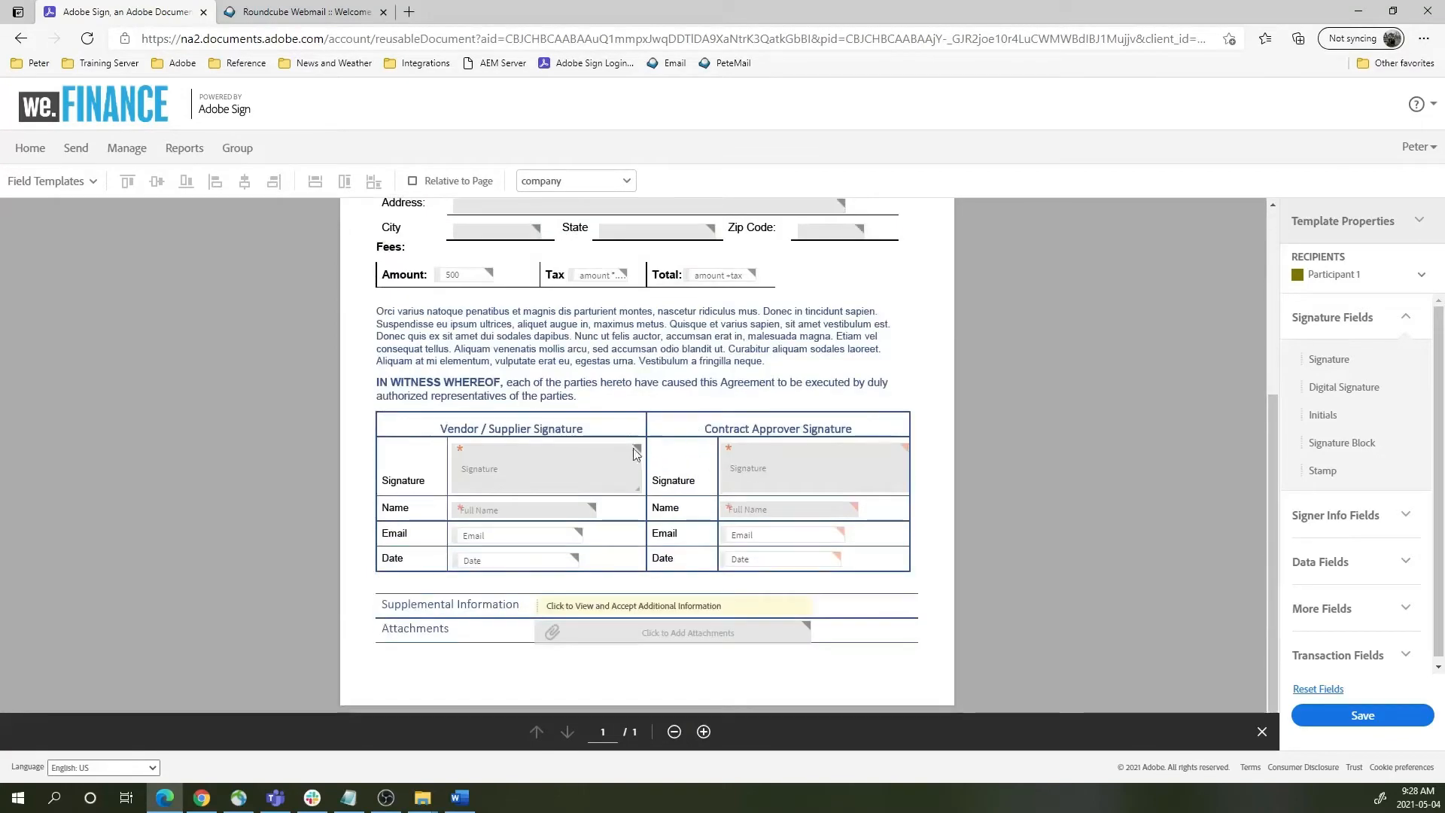
pyautogui.scroll(5, 634, 449)
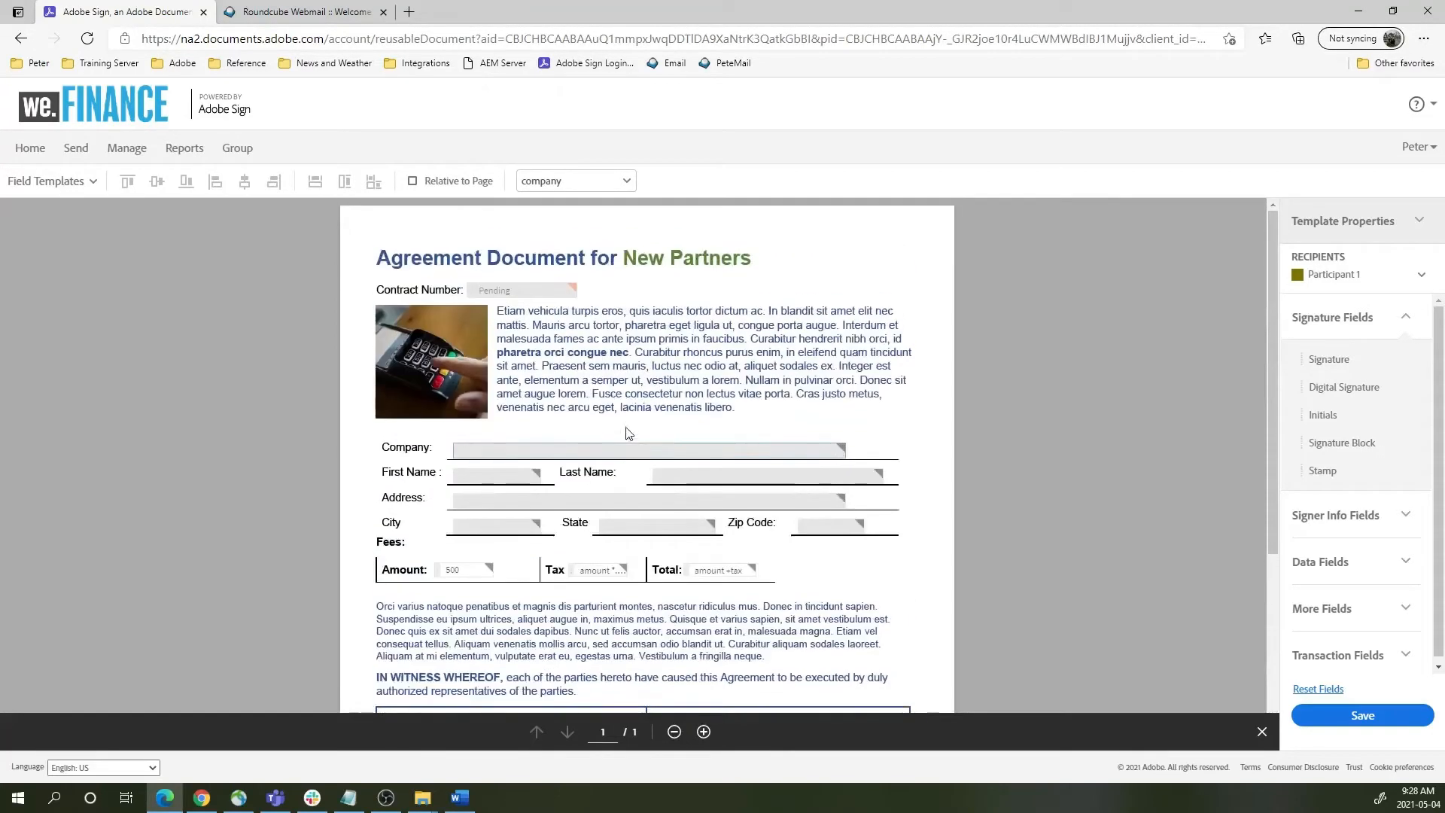
pyautogui.click(1424, 718)
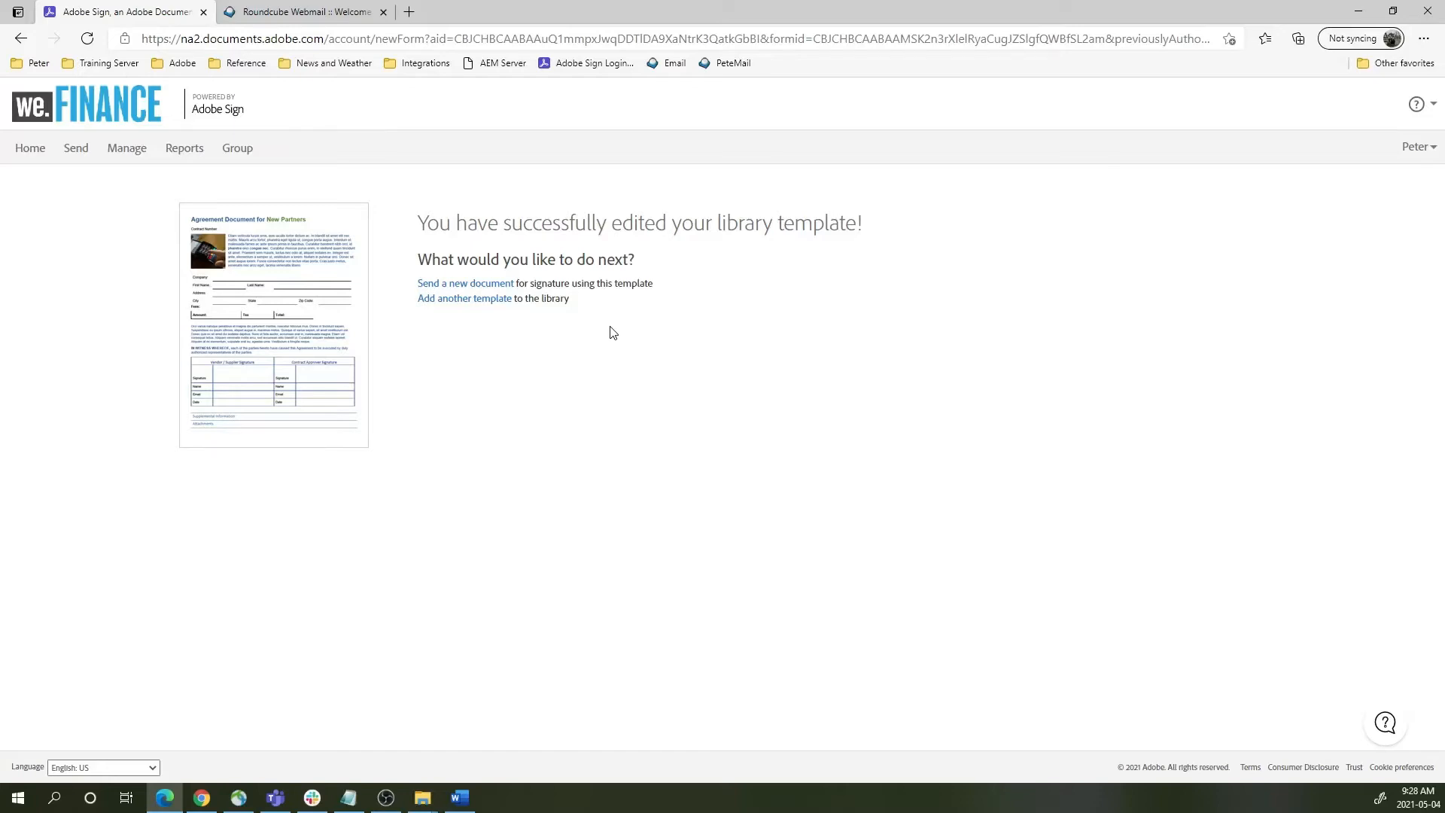
# - Review the signer3 date text tag in Welcome.docx in Word, then close the document
pyautogui.click(460, 797)
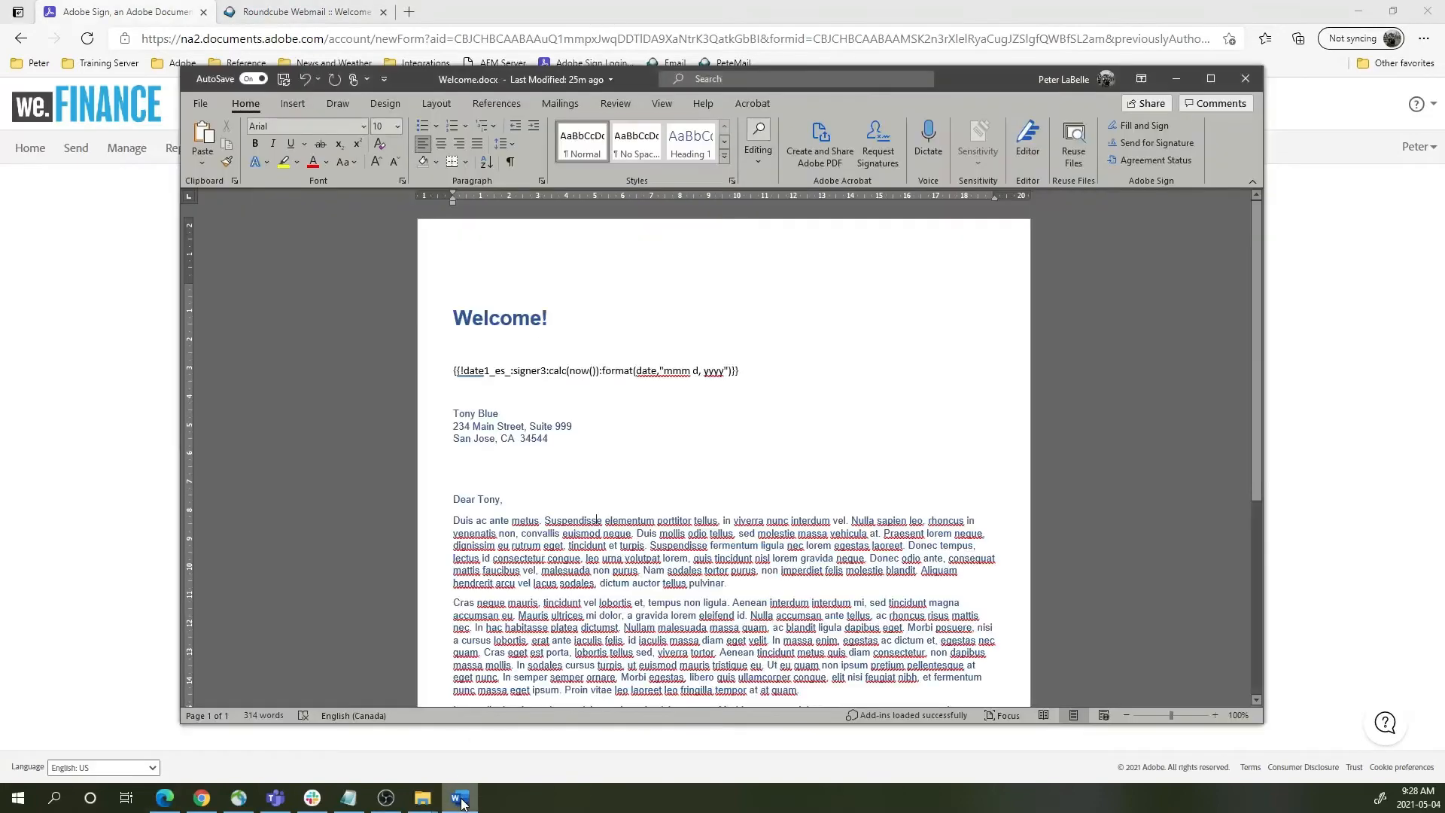
pyautogui.scroll(-5, 659, 422)
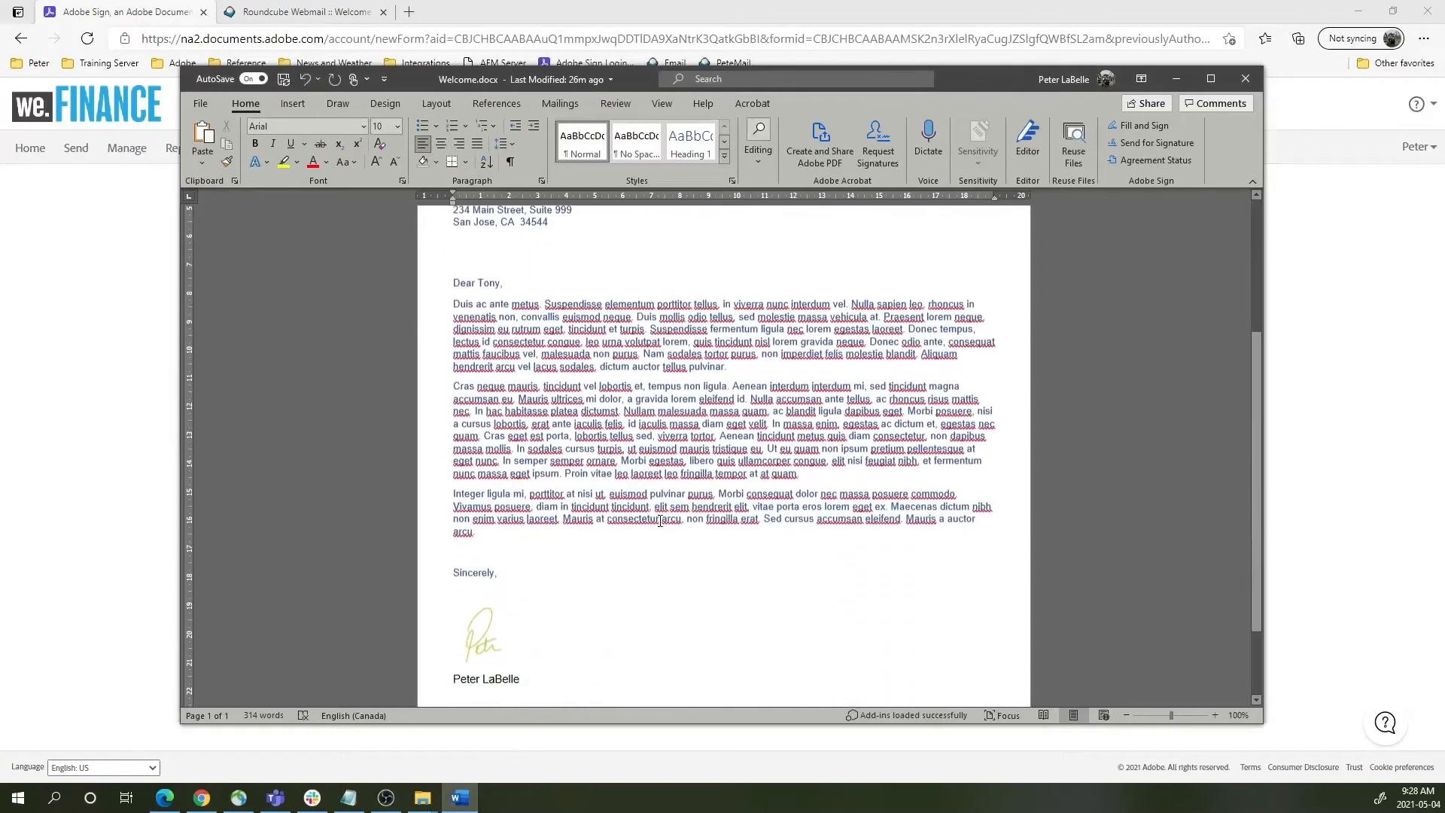
pyautogui.scroll(-2, 659, 527)
pyautogui.scroll(7, 661, 542)
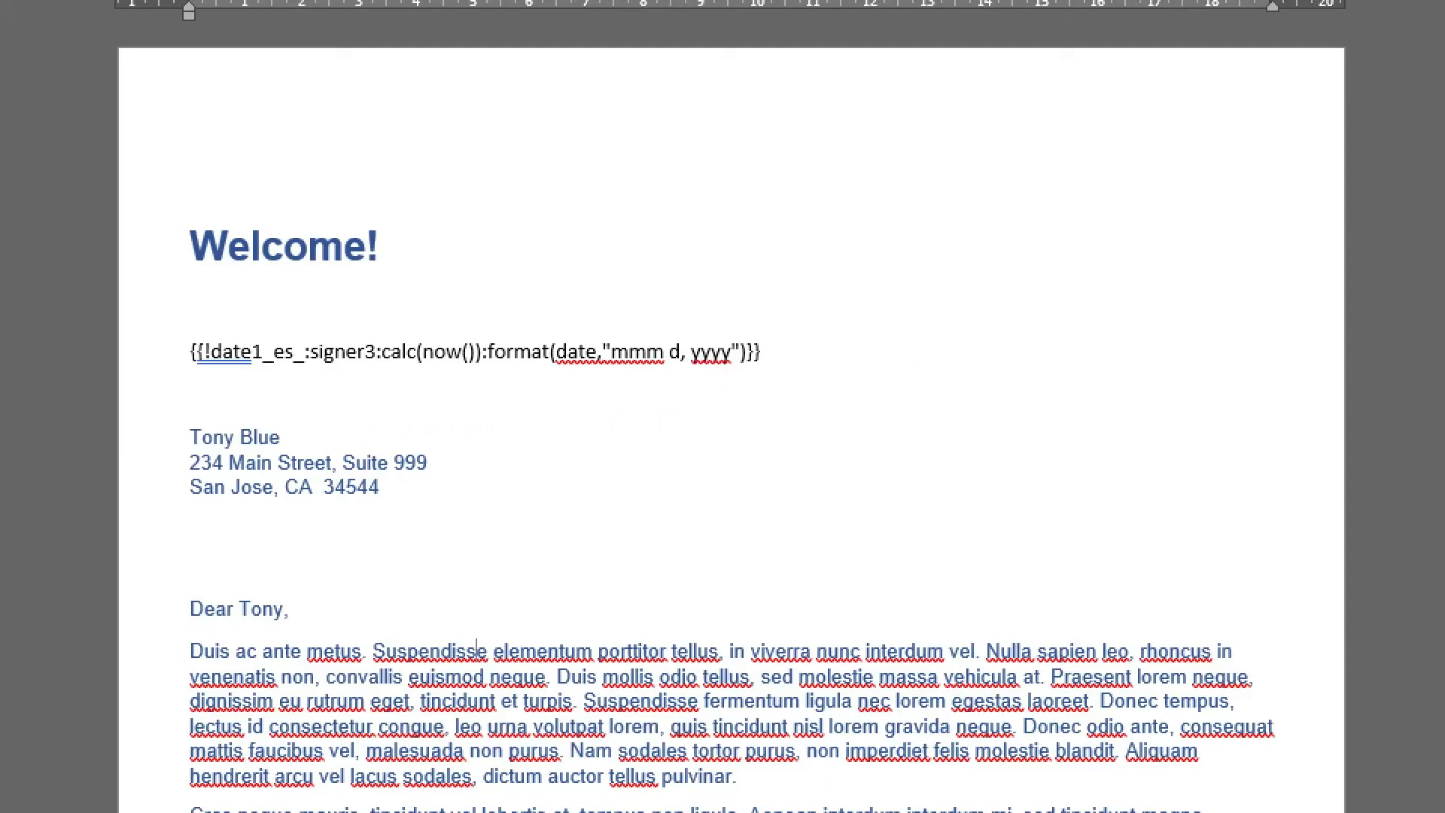
pyautogui.moveTo(396, 311)
pyautogui.mouseDown()
pyautogui.moveTo(276, 320)
pyautogui.moveTo(433, 365)
pyautogui.moveTo(332, 295)
pyautogui.mouseUp()
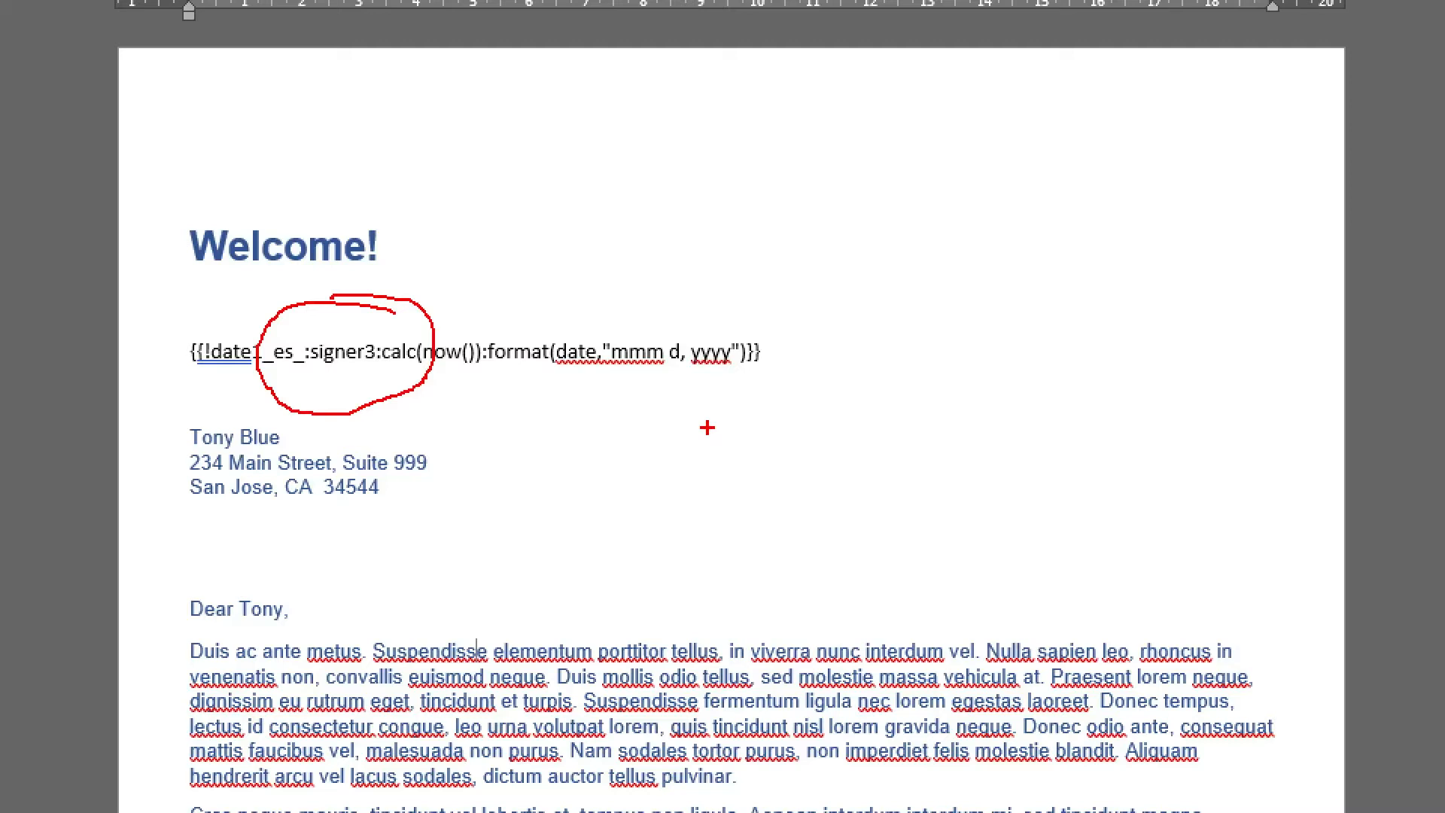
pyautogui.moveTo(213, 323)
pyautogui.mouseDown()
pyautogui.moveTo(181, 335)
pyautogui.moveTo(219, 342)
pyautogui.mouseUp()
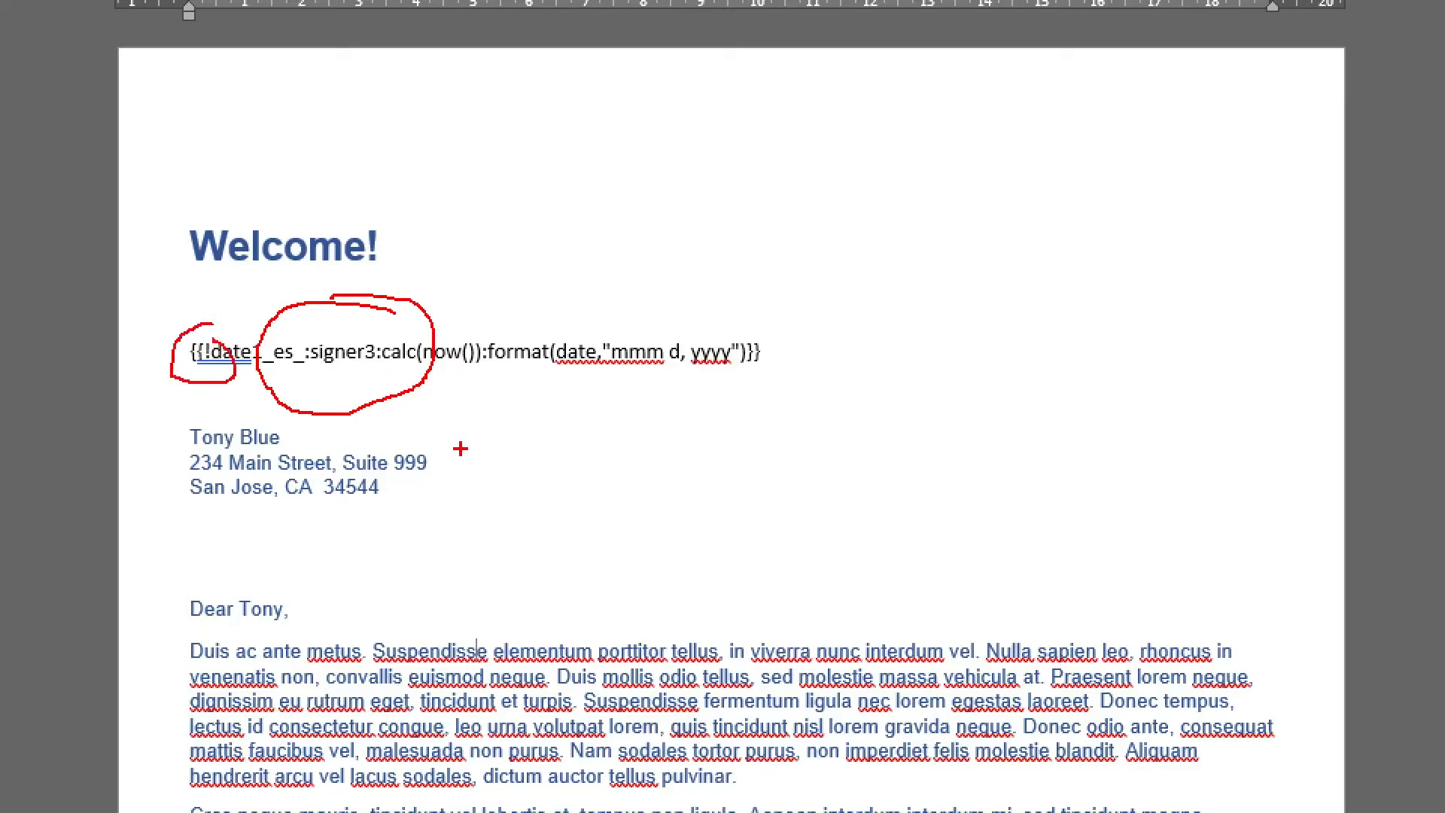
pyautogui.press('Escape')
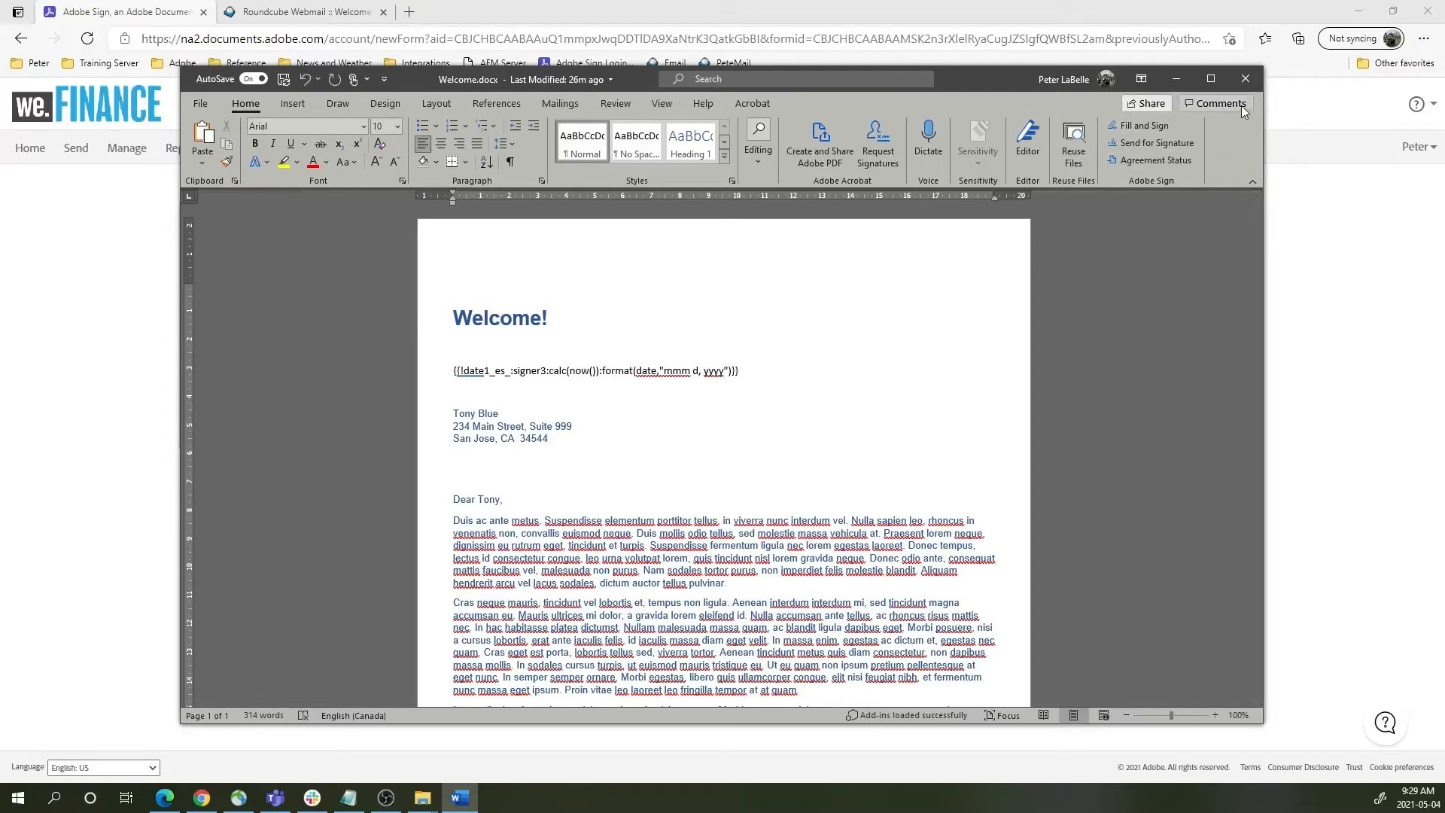
pyautogui.click(1245, 78)
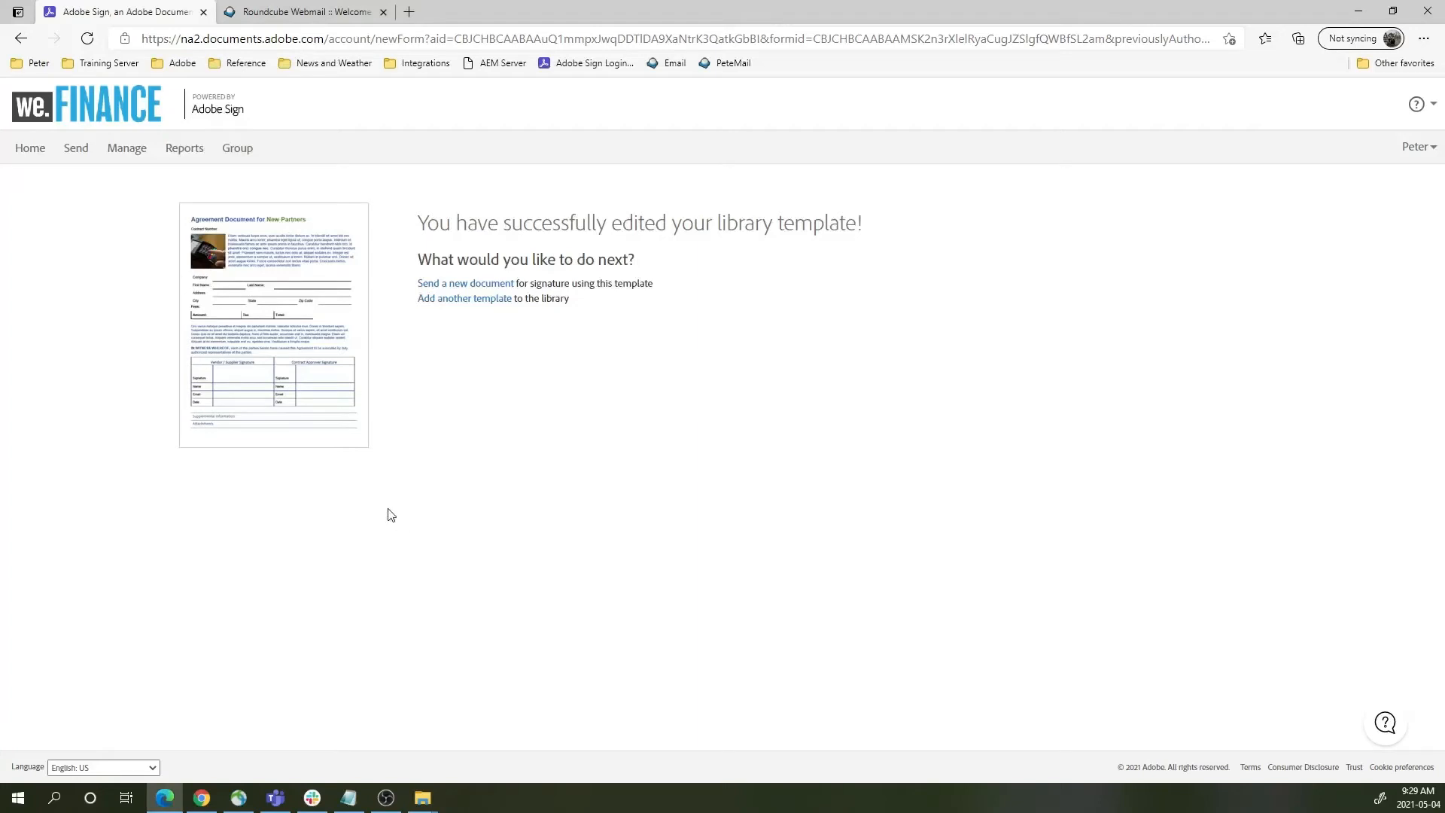
# - From Home, launch the New Partner Request workflow from the library's Workflows list
pyautogui.click(30, 147)
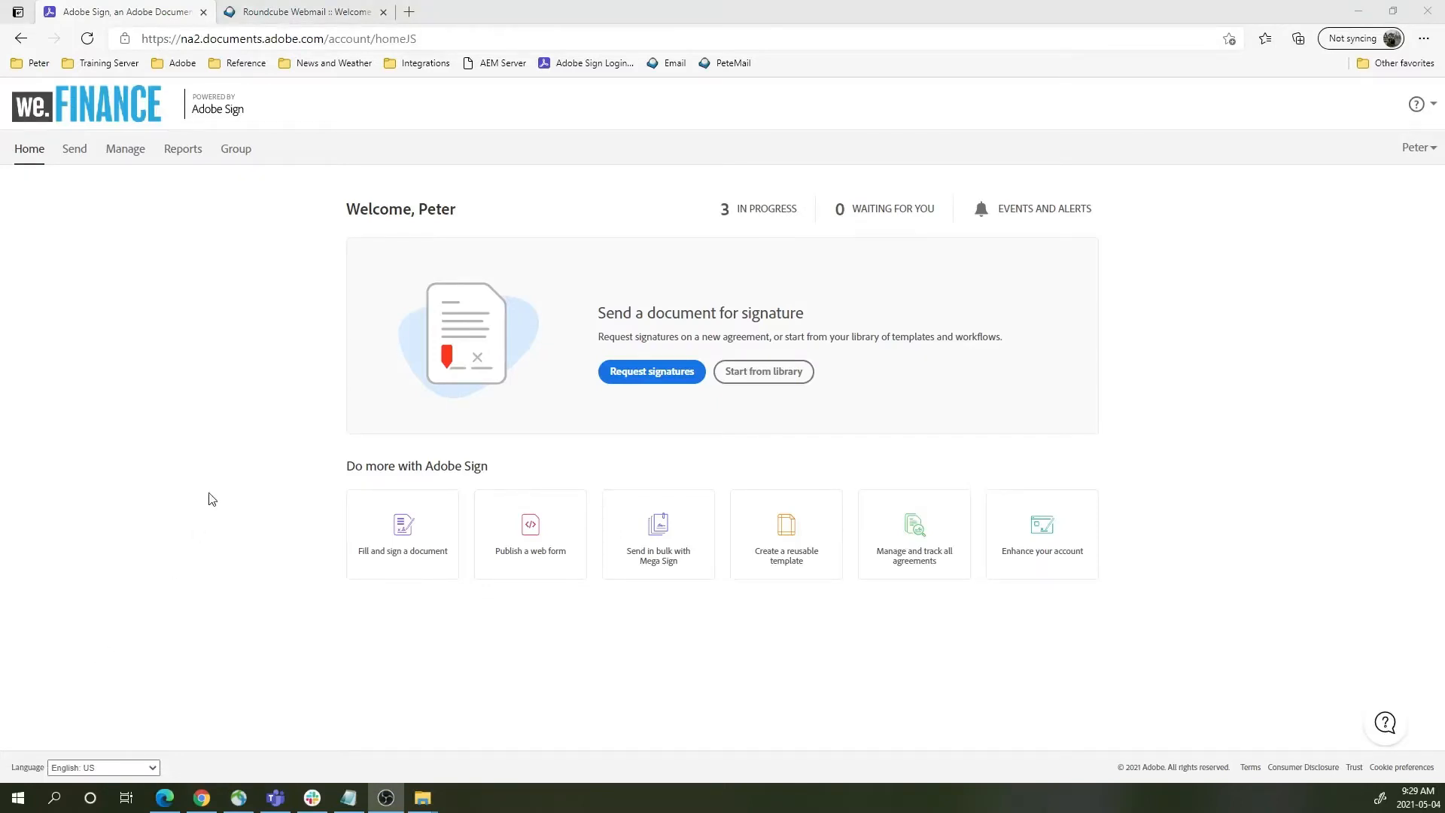
pyautogui.click(783, 376)
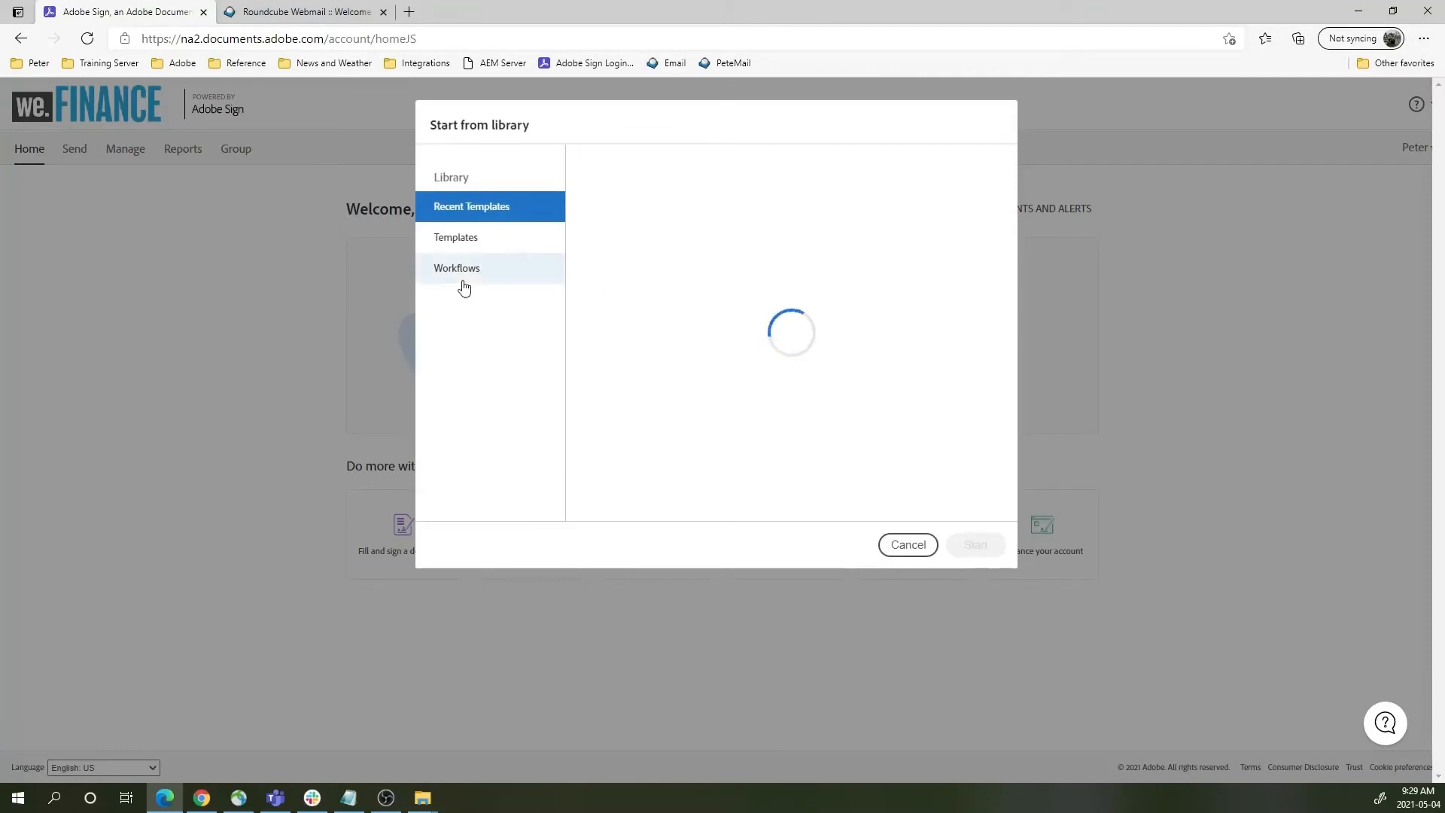
pyautogui.click(461, 275)
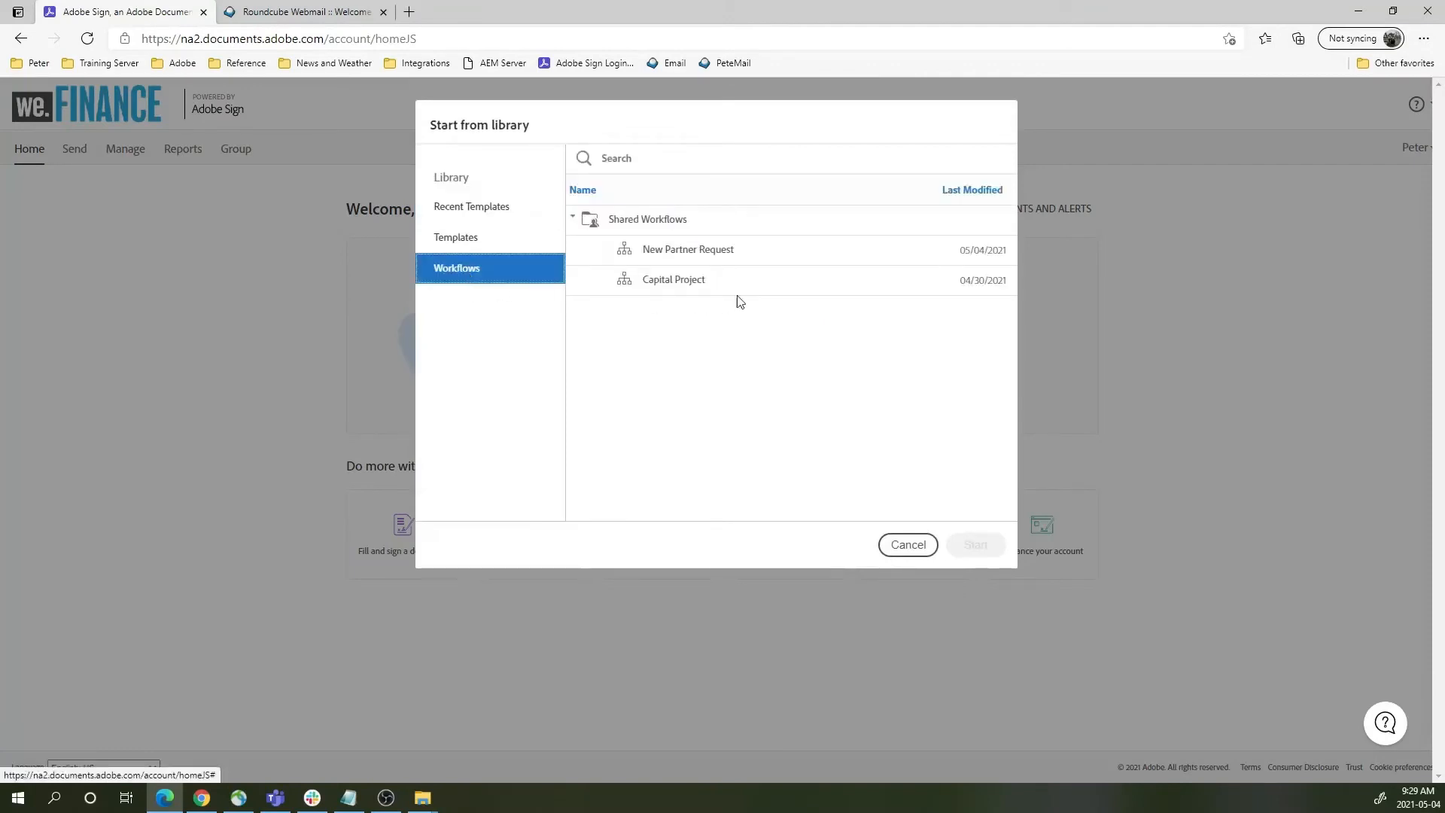
pyautogui.click(712, 250)
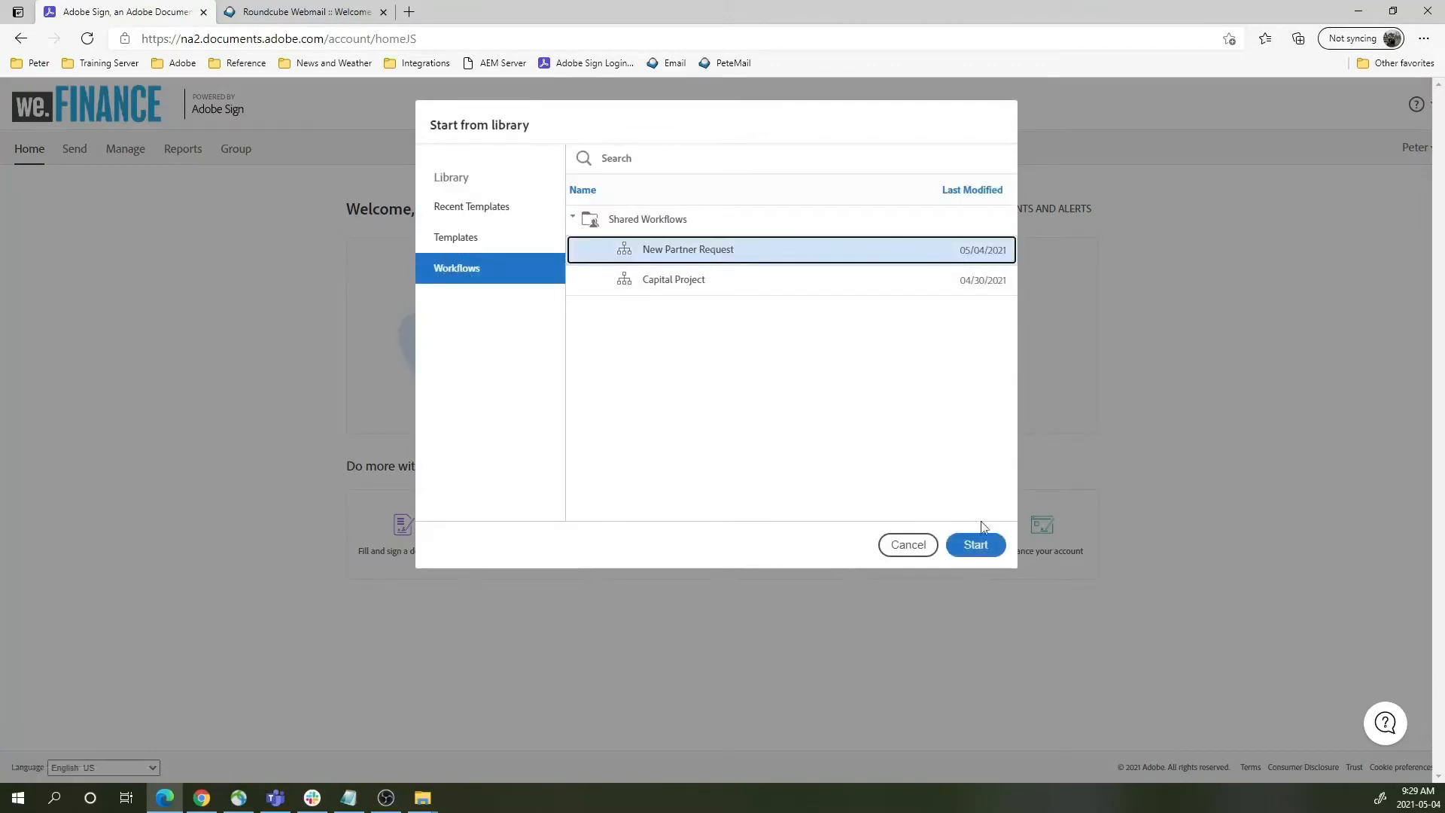
pyautogui.click(981, 545)
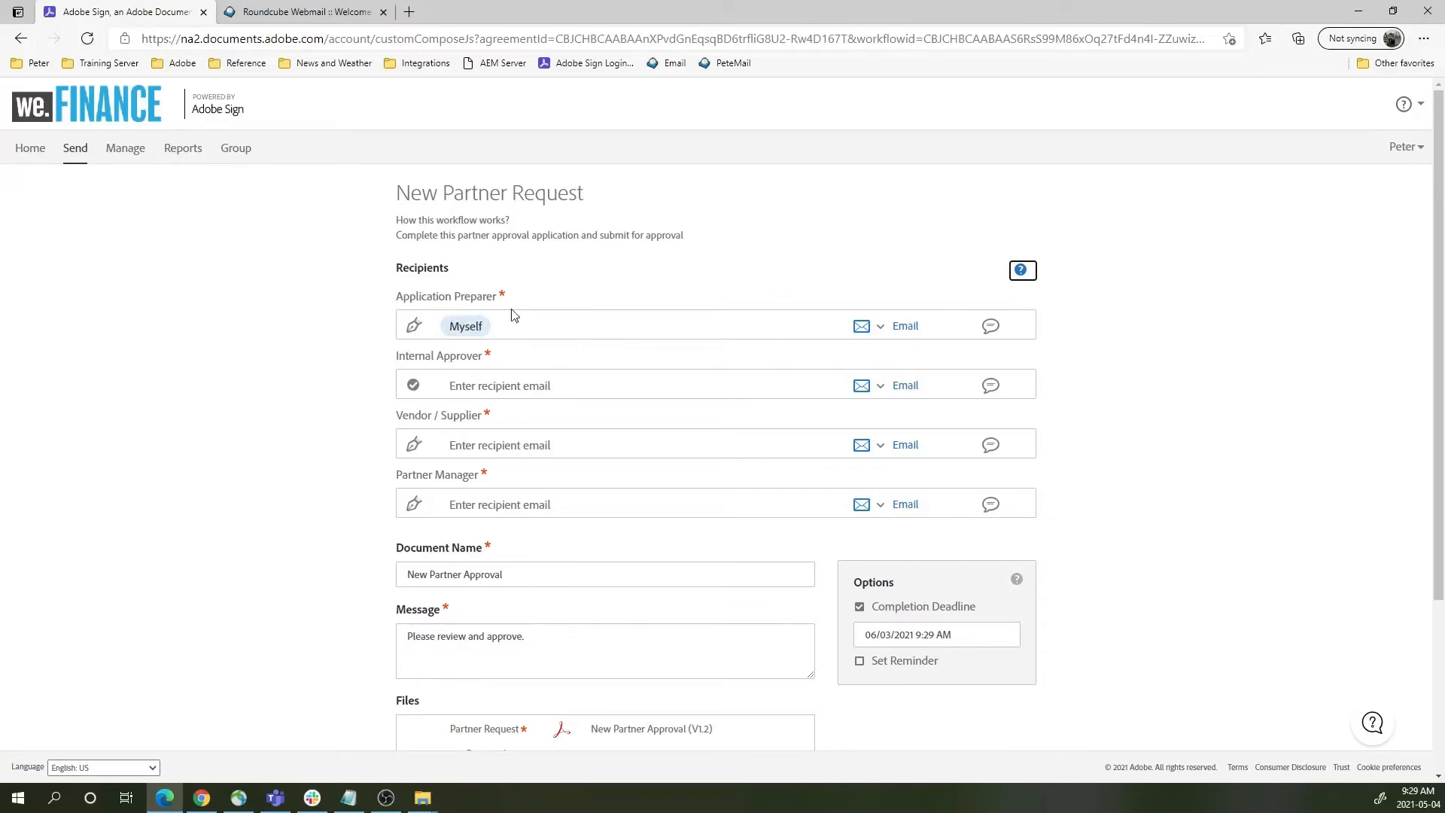
# - Enter the Internal Approver, Vendor / Supplier and Partner Manager e-mails by picking each autocomplete suggestion
pyautogui.click(531, 383)
pyautogui.write('jan')
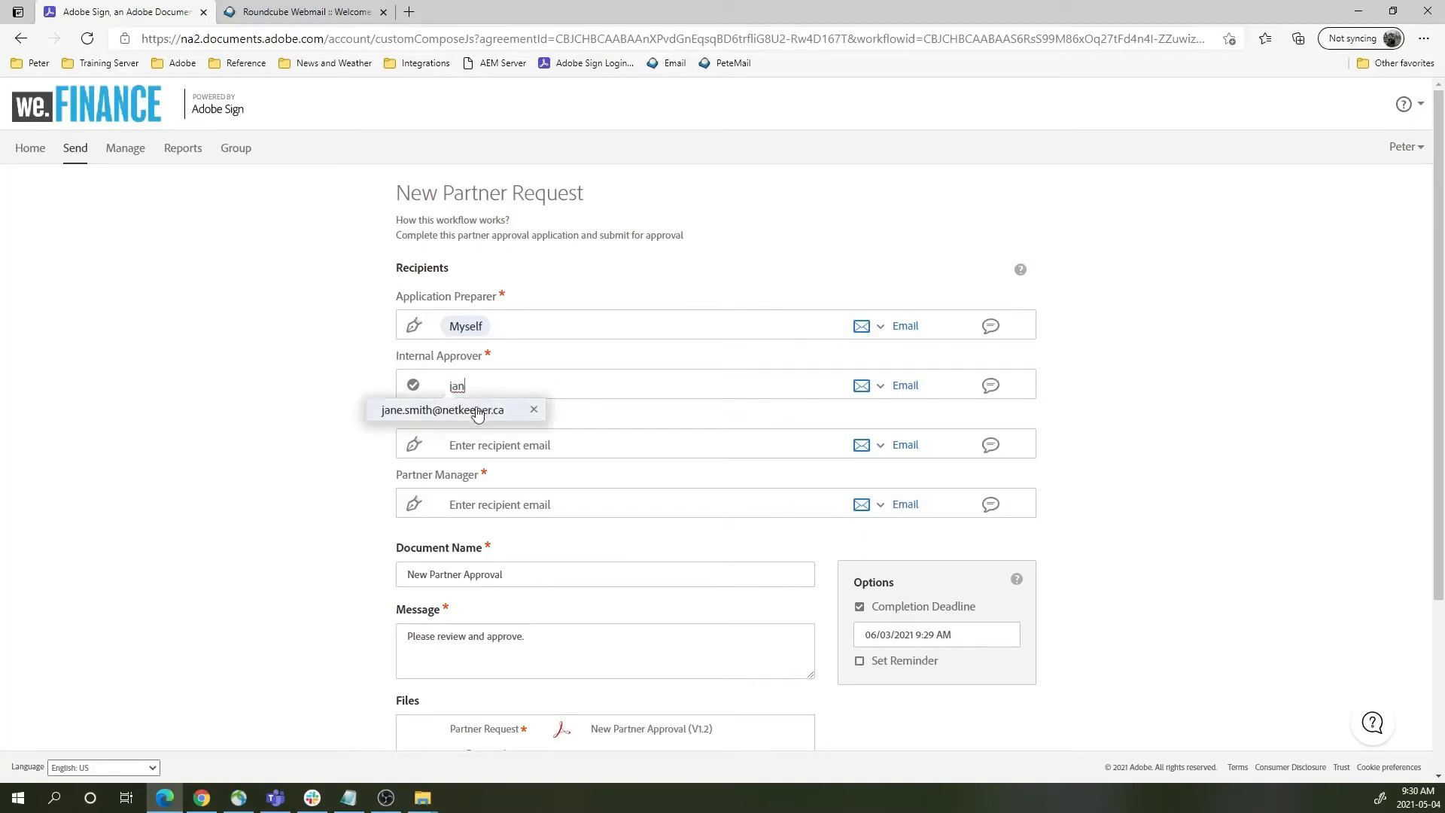
pyautogui.click(472, 408)
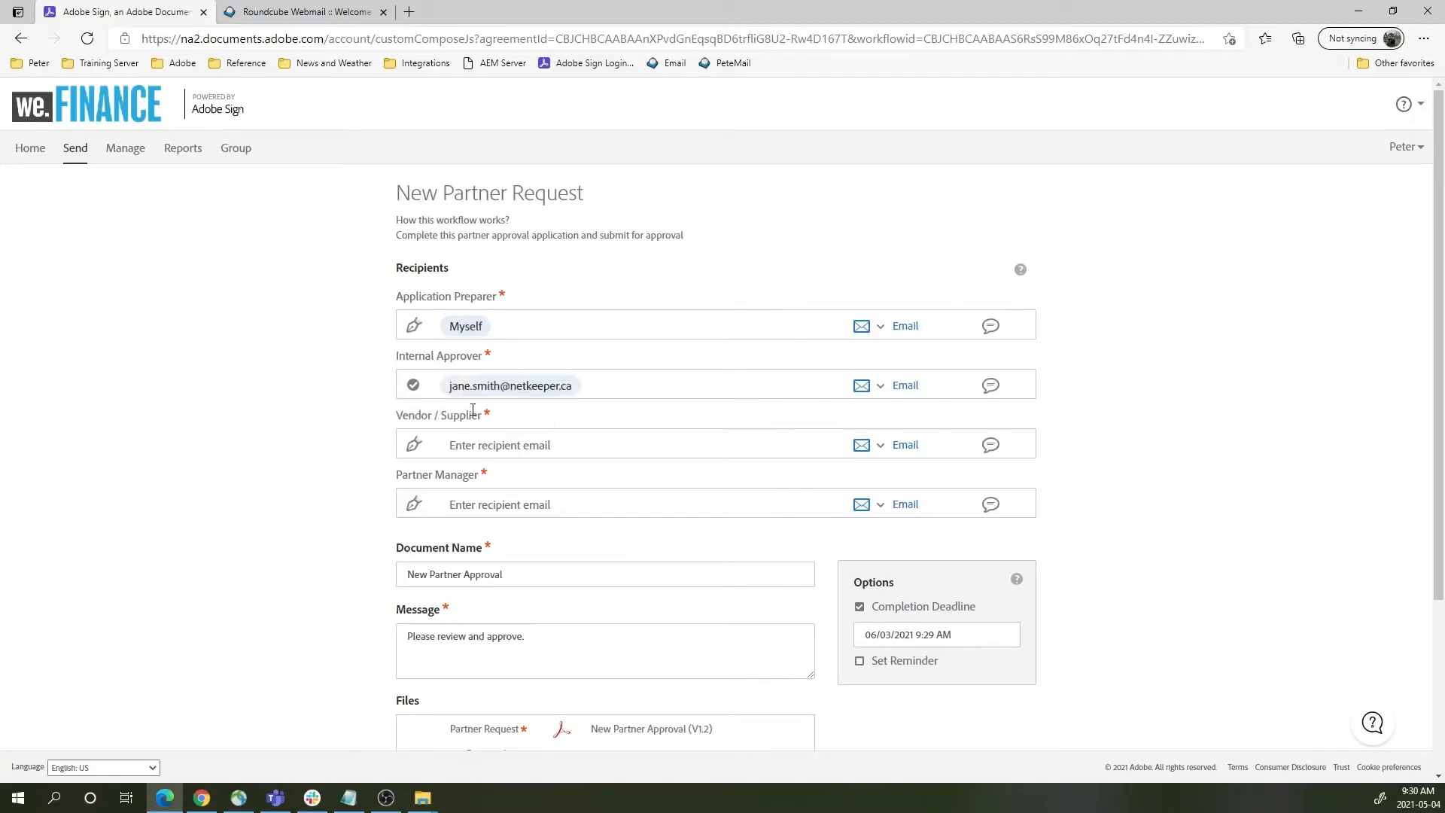
pyautogui.click(491, 449)
pyautogui.write('john')
pyautogui.click(461, 468)
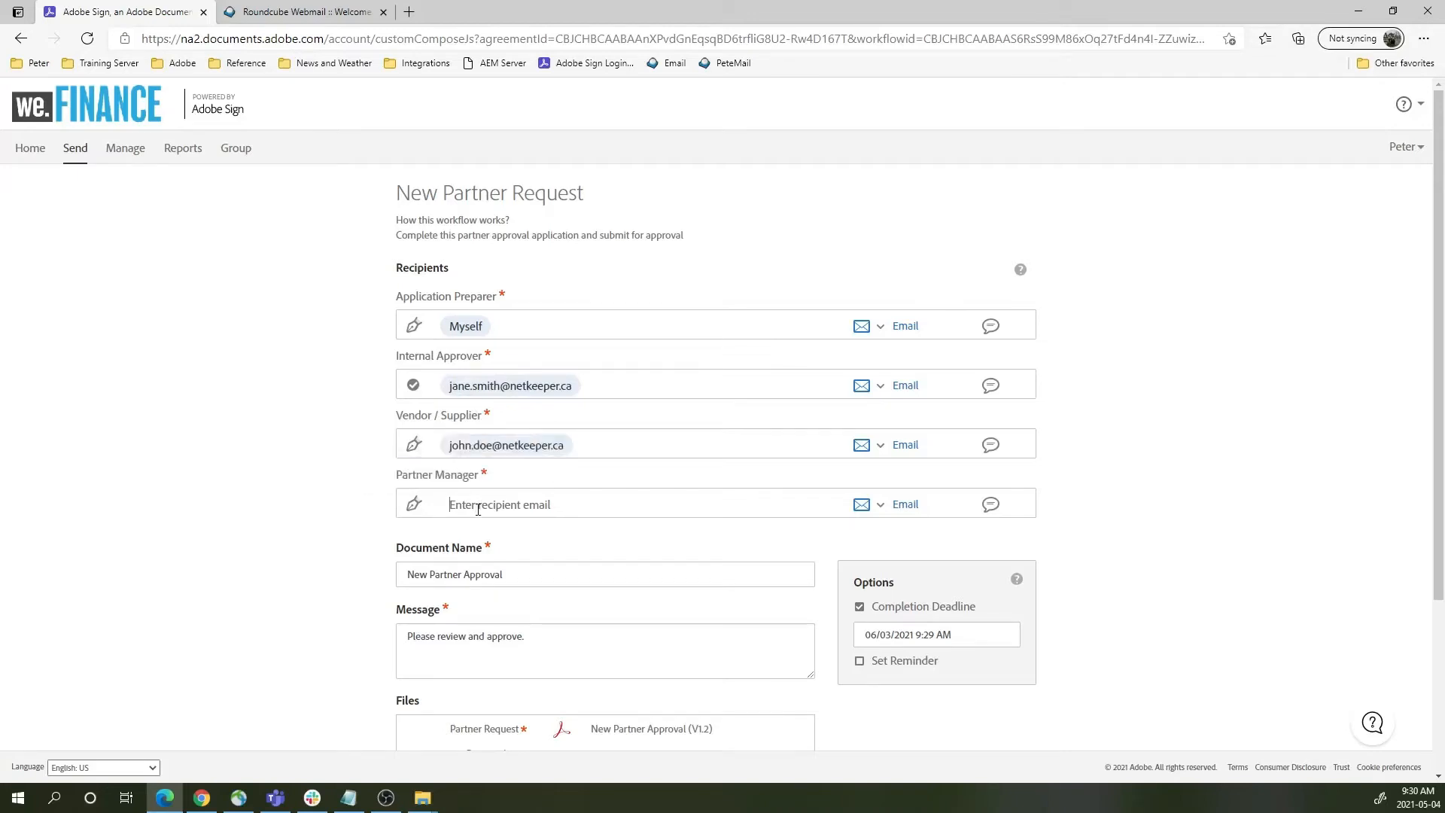
pyautogui.write('tony')
pyautogui.click(456, 529)
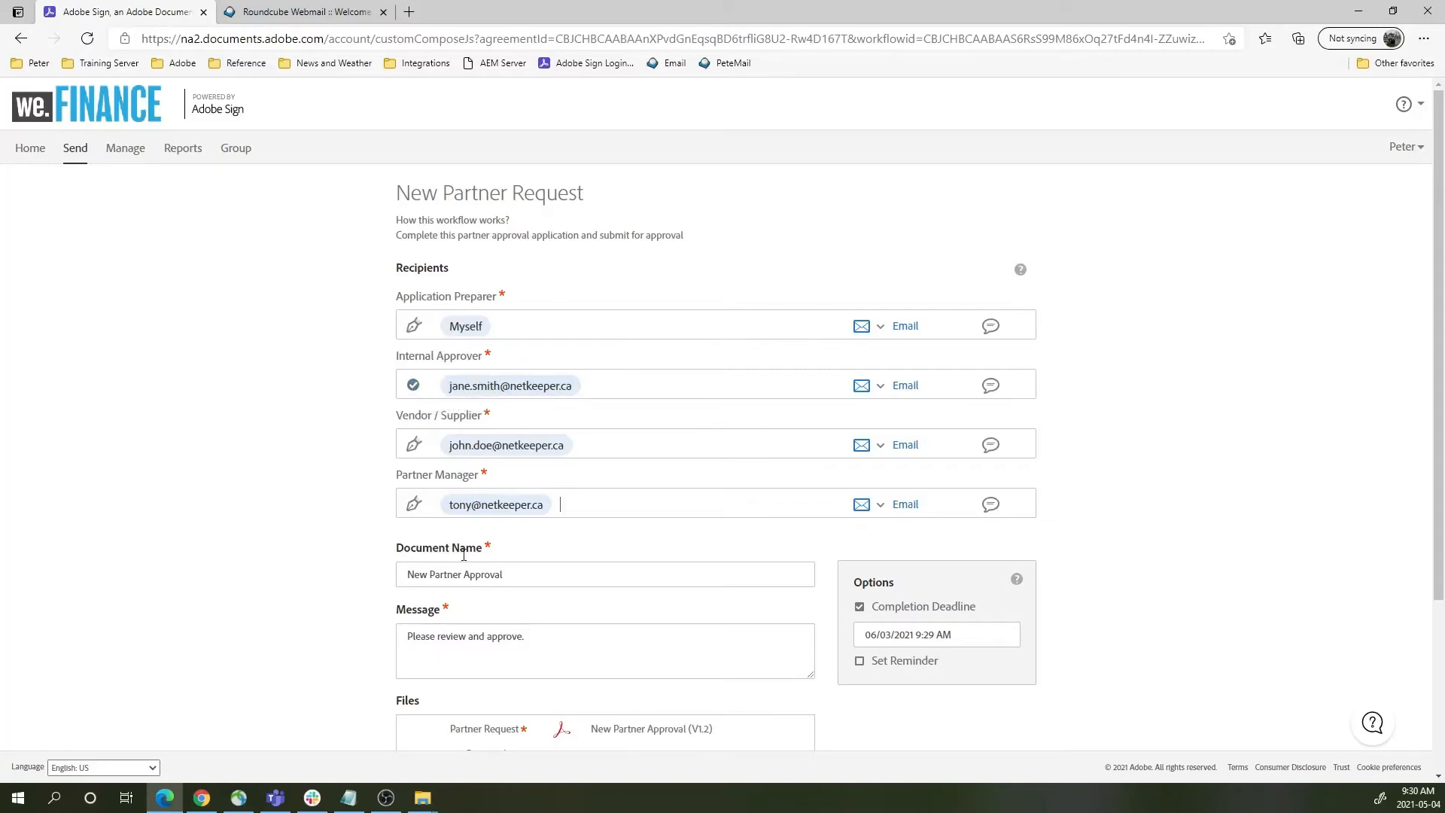
pyautogui.scroll(-3, 486, 563)
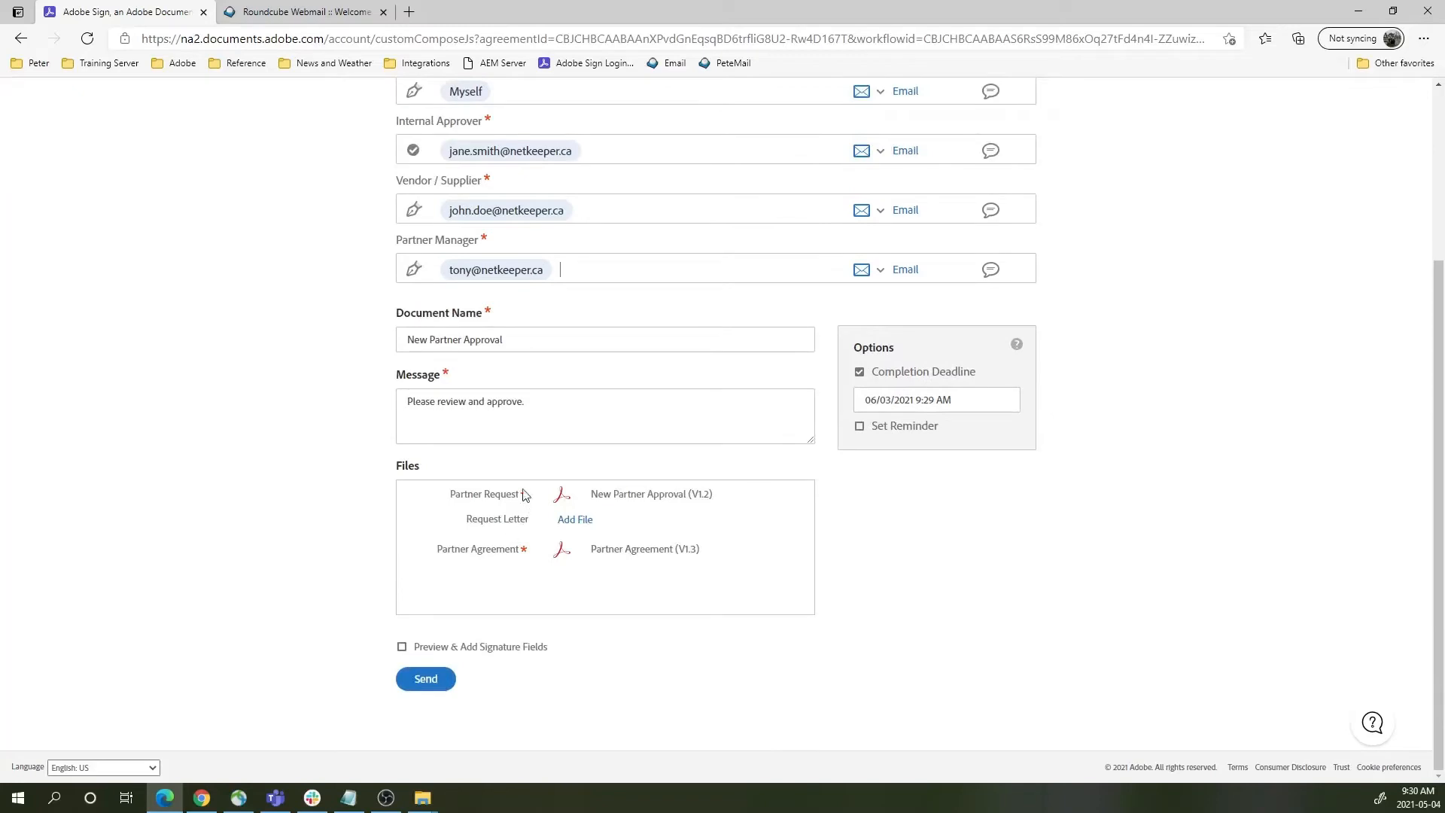
# - Attach Welcome.docx from the computer as the Request Letter and send the agreement
pyautogui.click(574, 522)
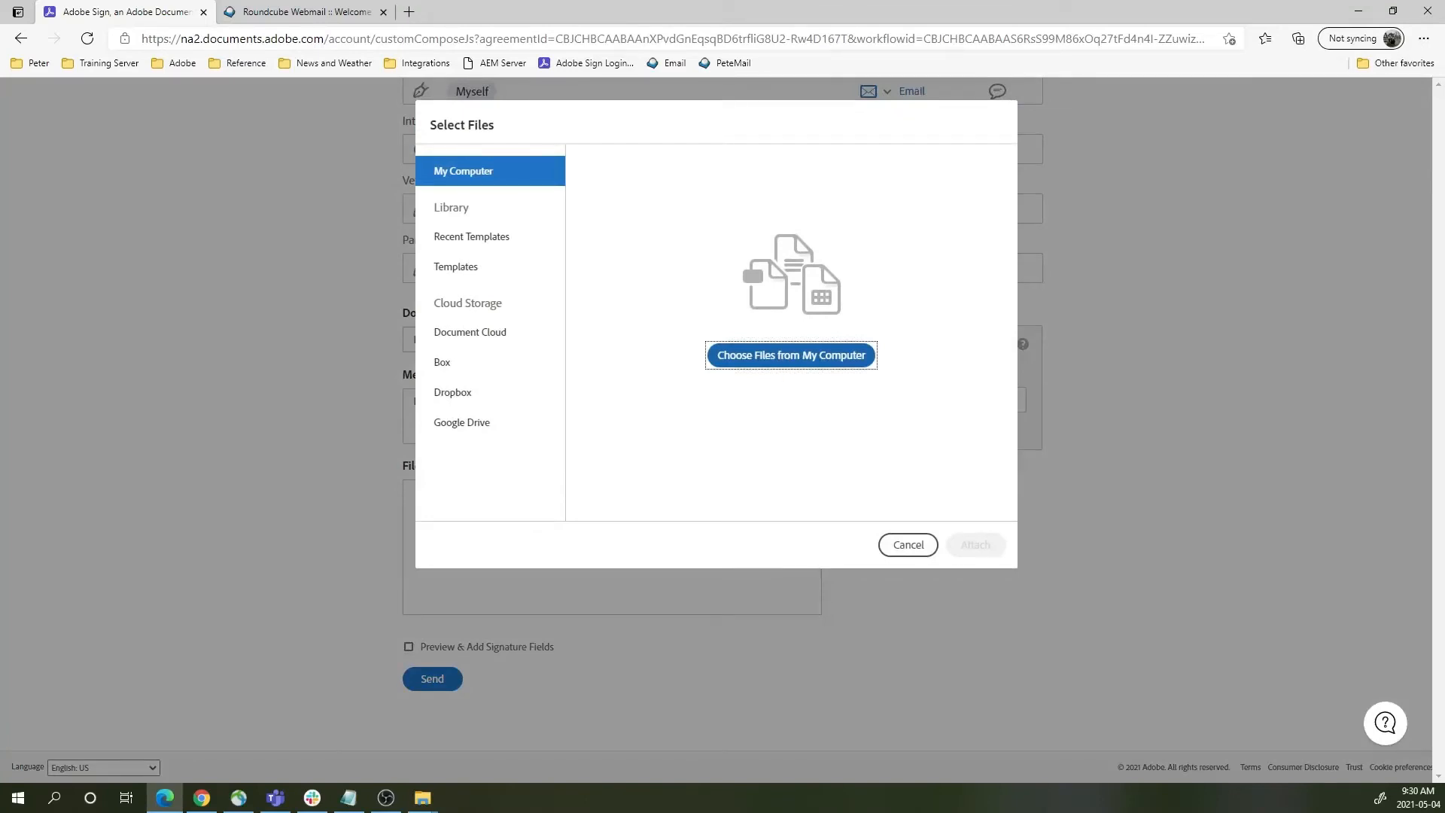
pyautogui.click(747, 364)
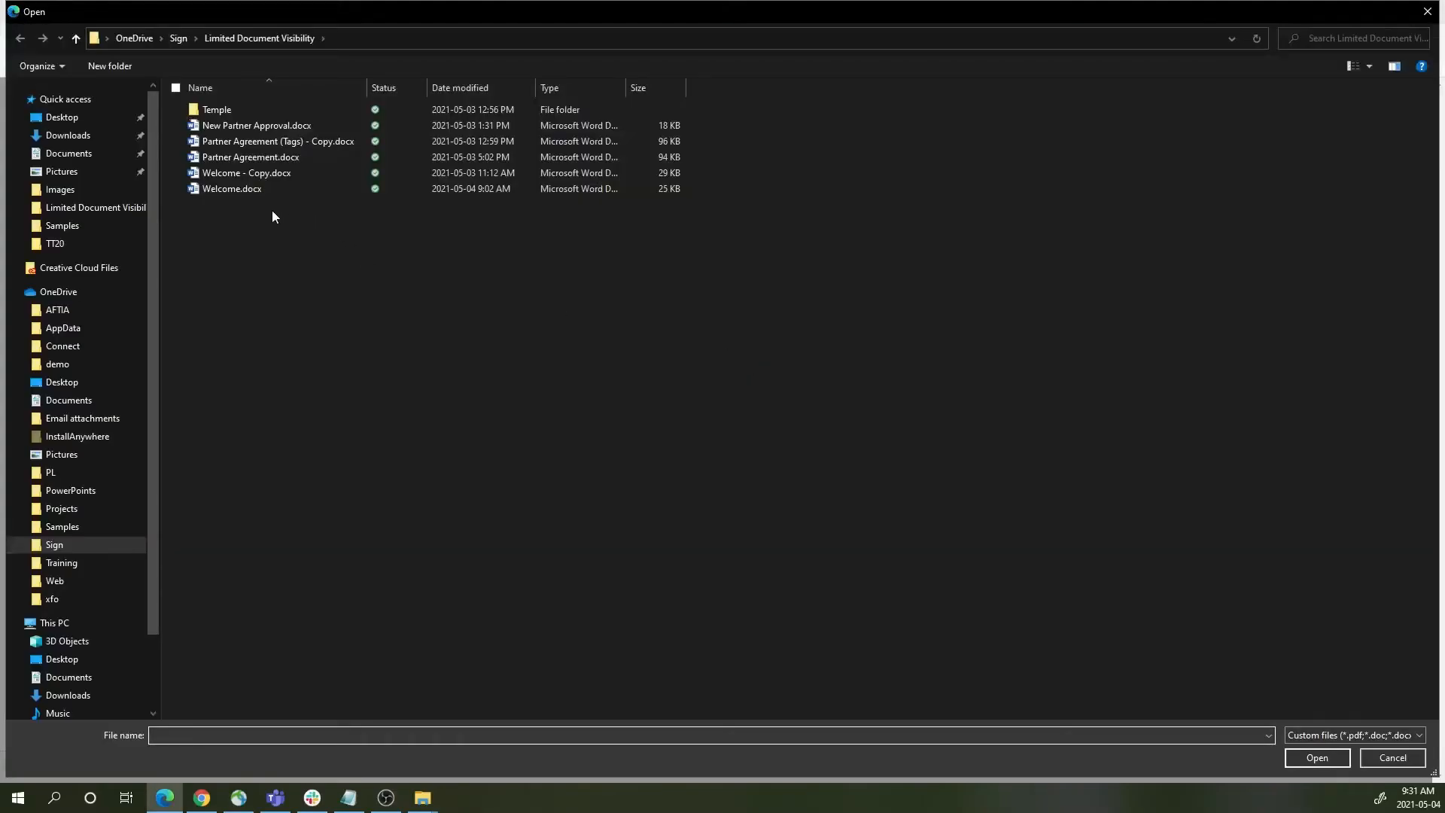
pyautogui.click(232, 188)
pyautogui.click(1325, 759)
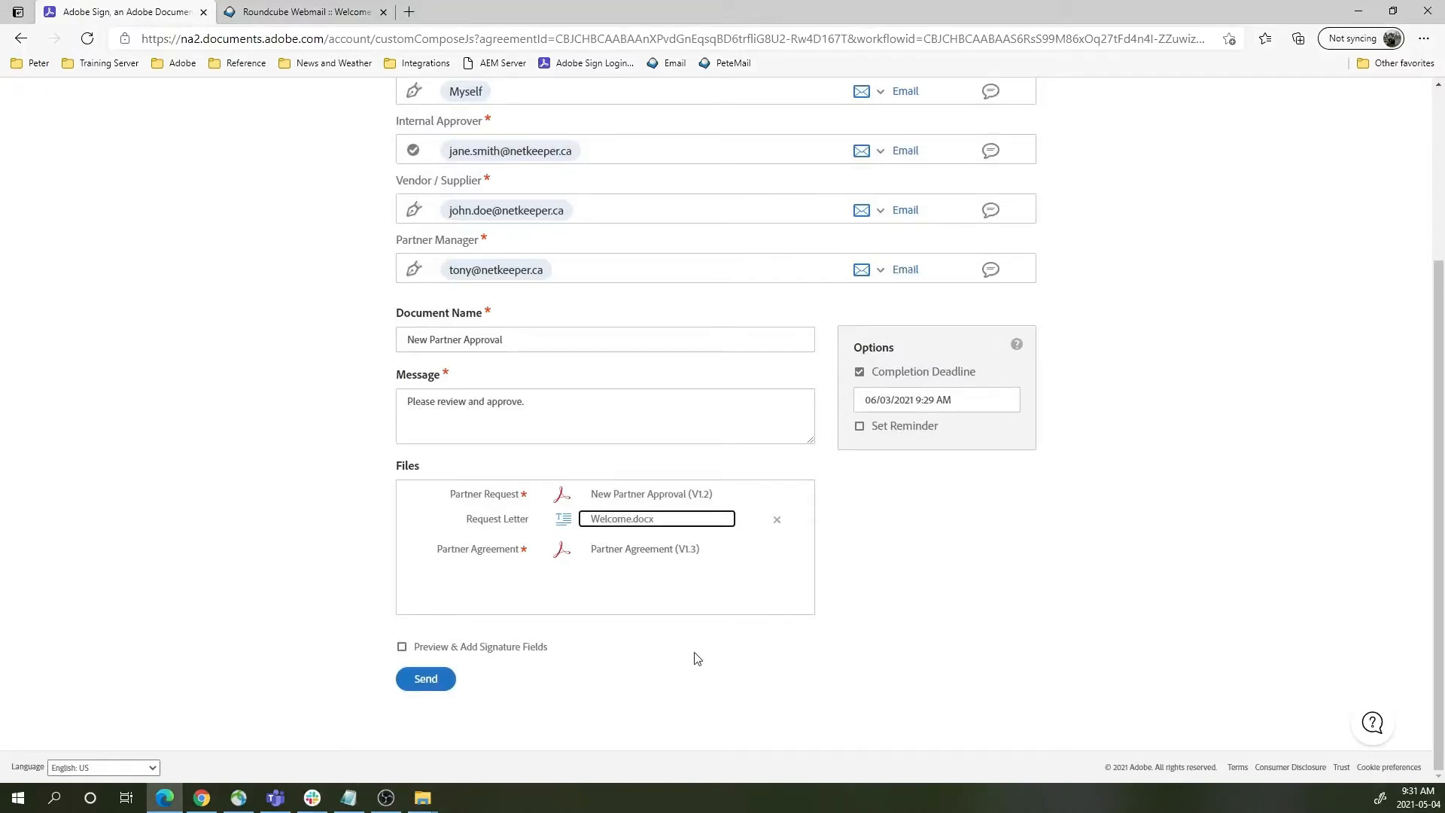
pyautogui.click(427, 685)
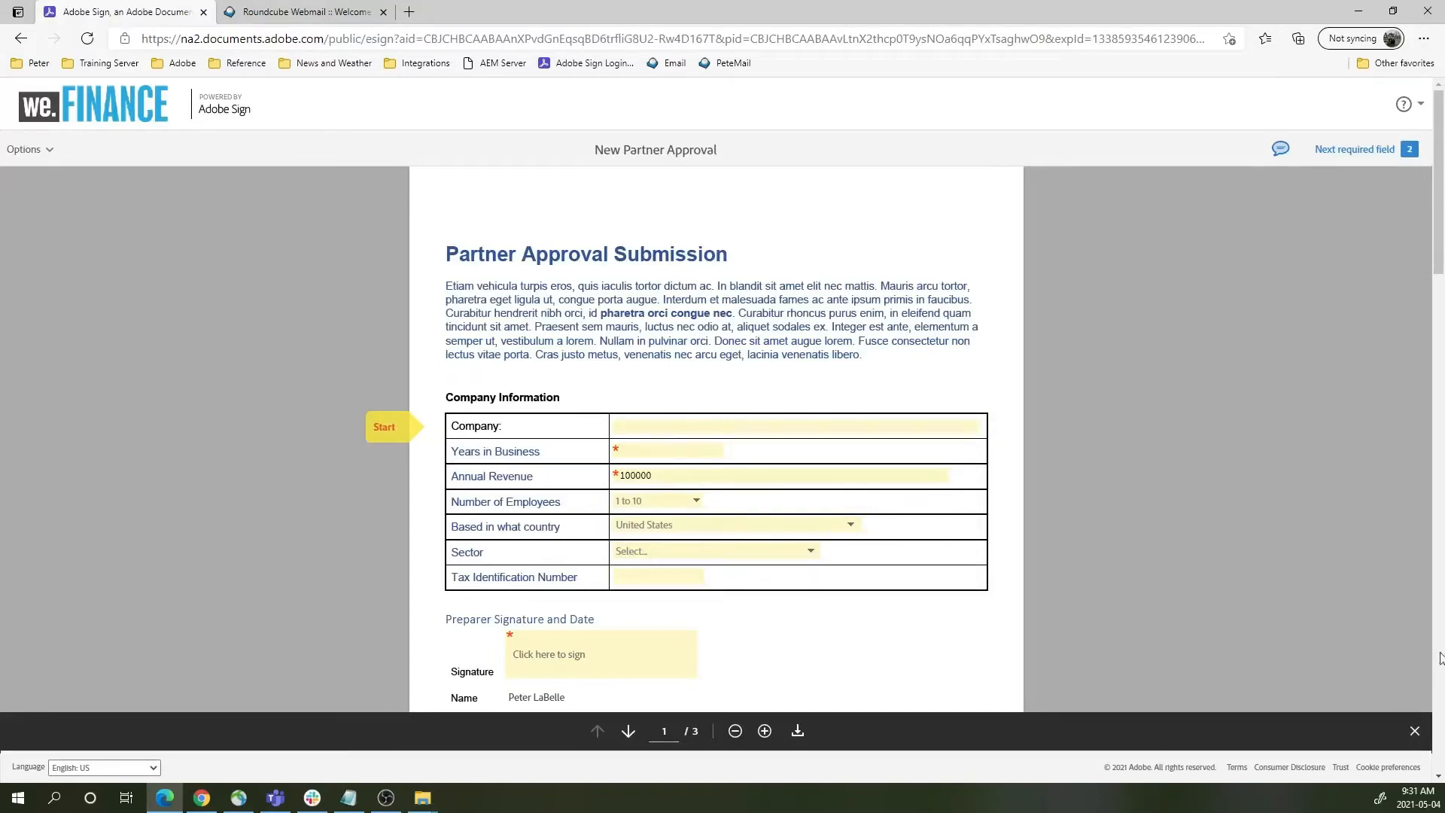
# - Enter company First Global Suppliers Inc, 10 years in business and $1,500,000 annual revenue
pyautogui.click(692, 427)
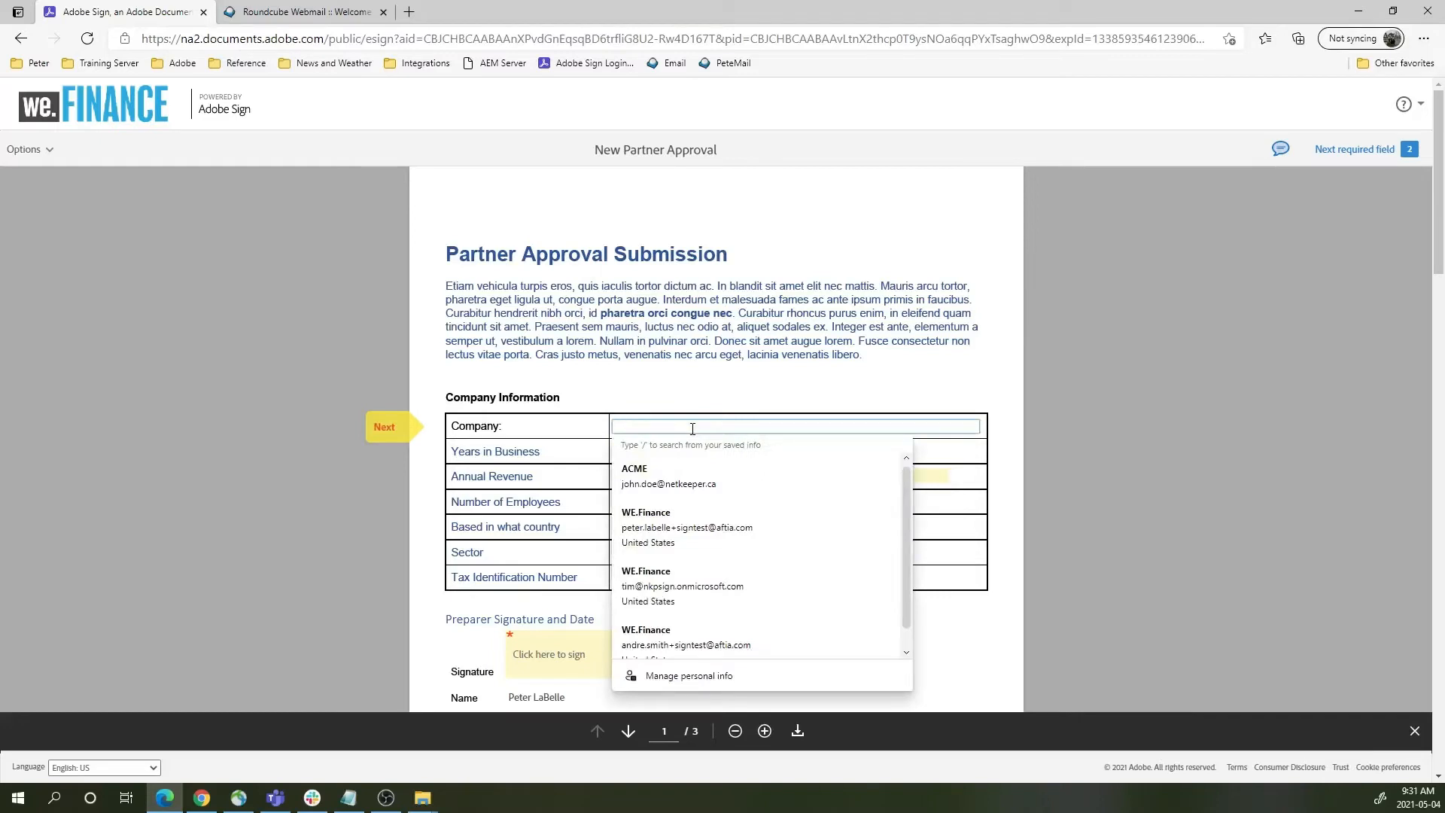
pyautogui.write('First G')
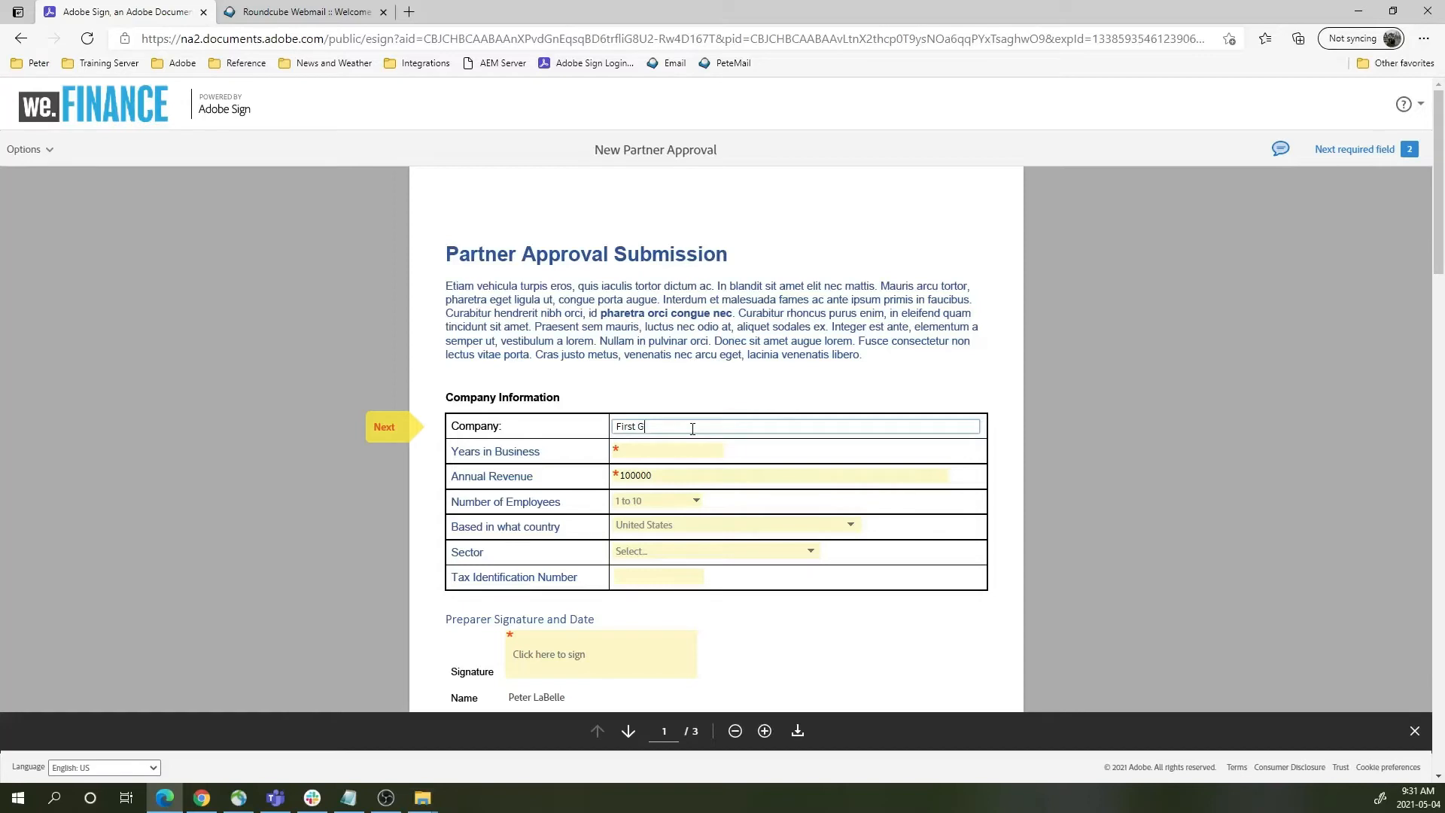
pyautogui.write('lobal Suppliers Inc')
pyautogui.hotkey('ctrl', 'a')
pyautogui.click(689, 449)
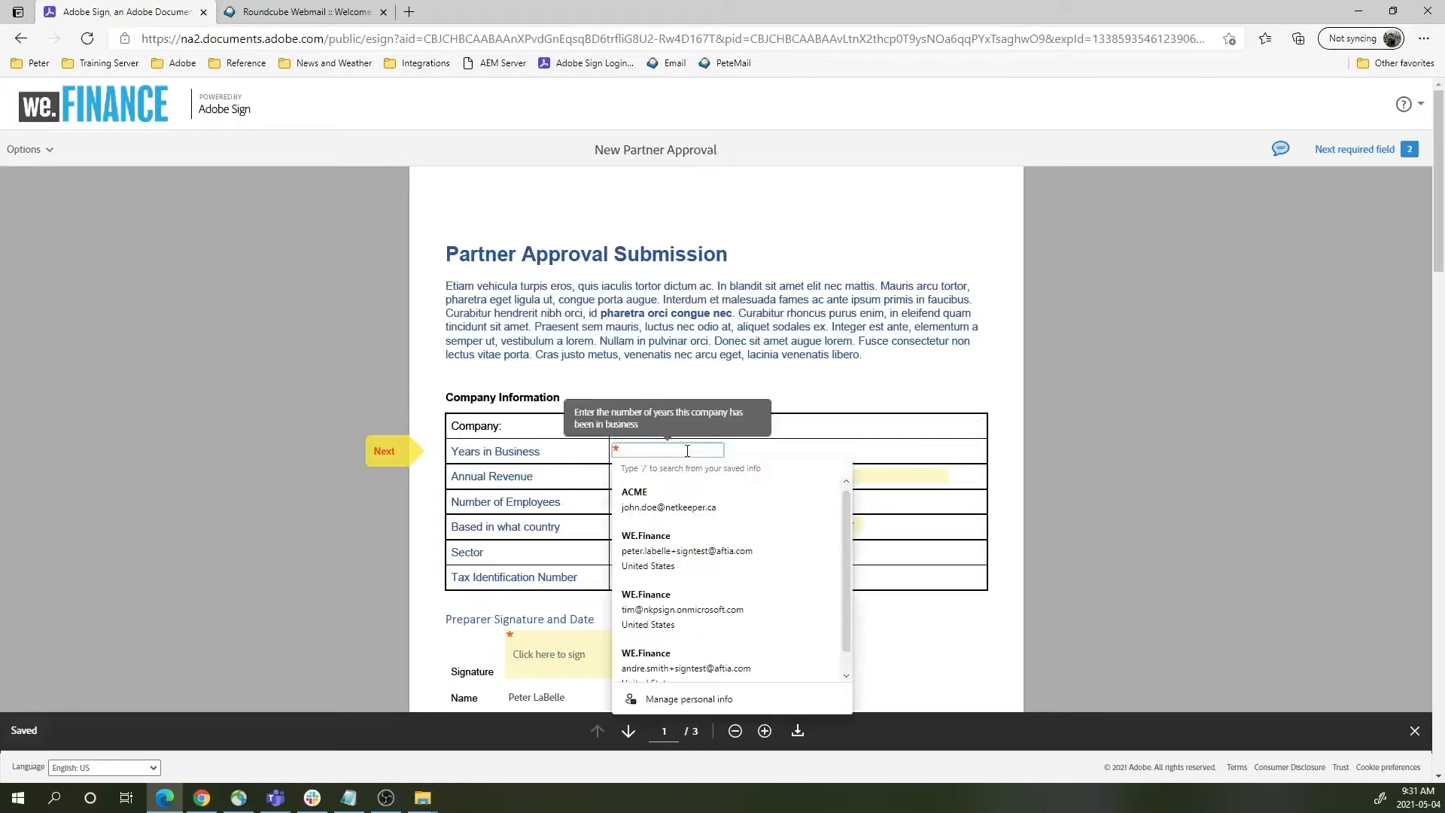
pyautogui.write('100000')
pyautogui.click(684, 471)
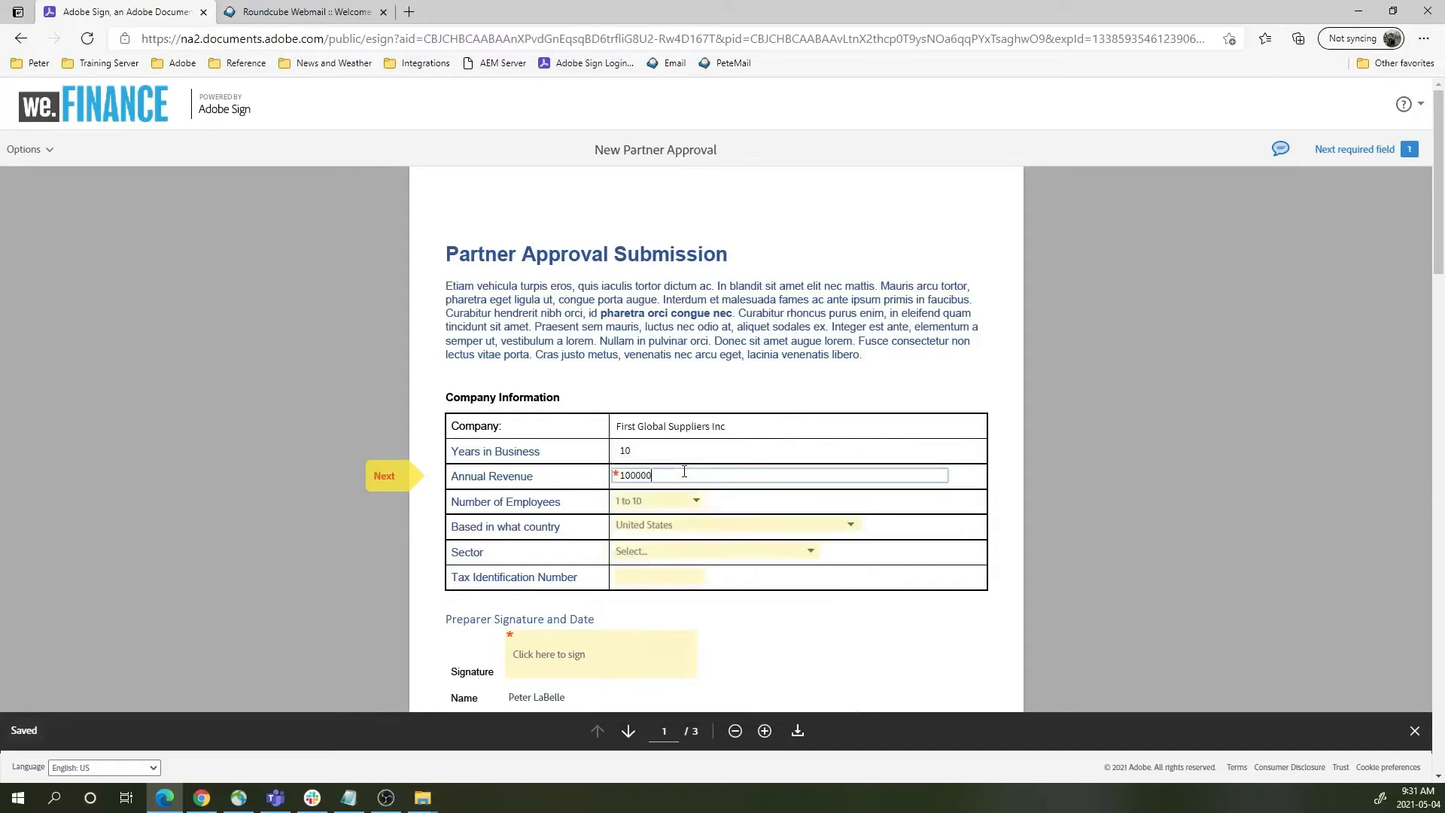
pyautogui.moveTo(671, 474); pyautogui.dragTo(623, 477)
pyautogui.write('$150,000')
pyautogui.write('00,')
# - Keep 1 to 10 employees and United States, and set the sector to Supply Chain
pyautogui.click(655, 502)
pyautogui.click(666, 525)
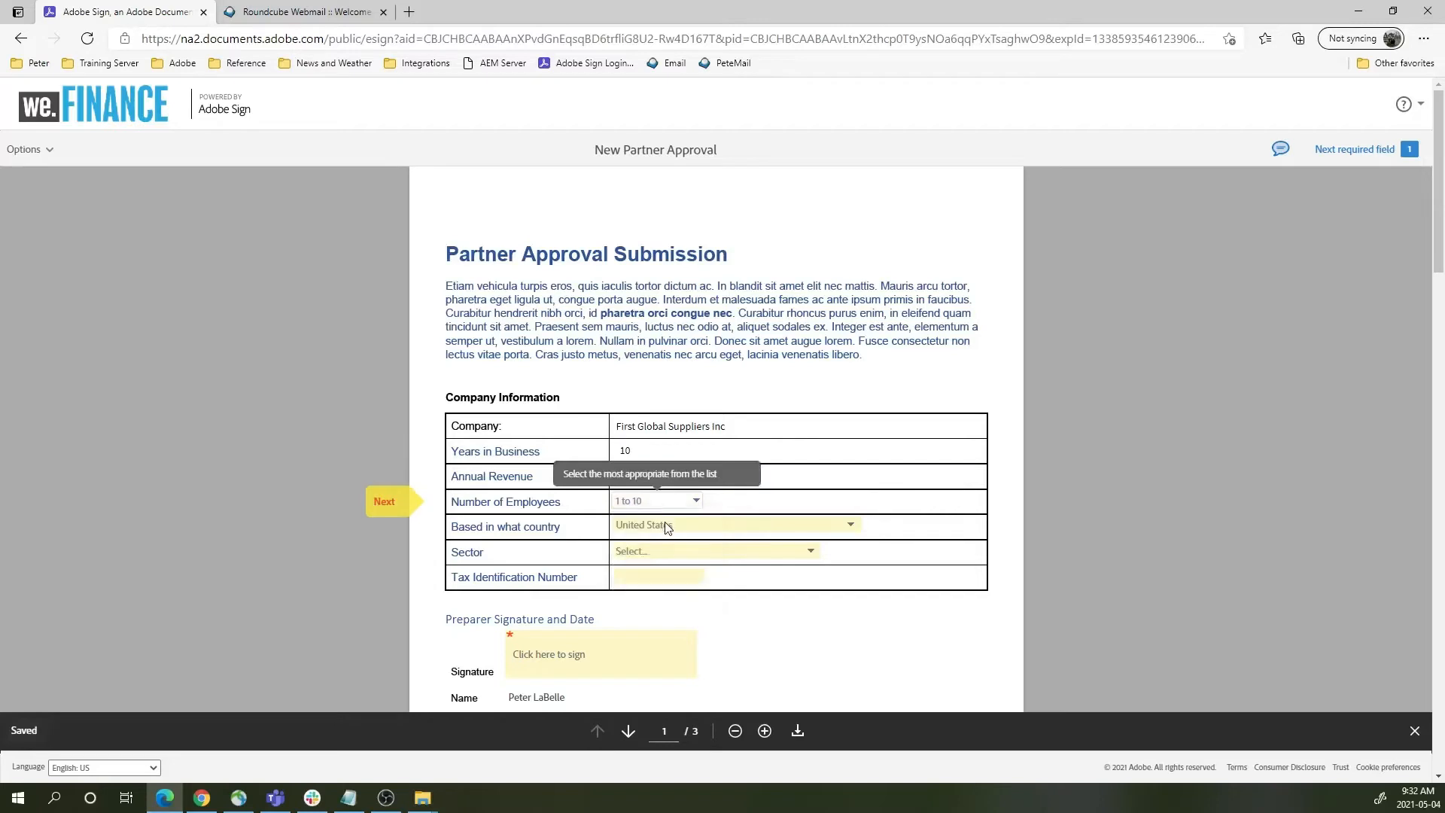
pyautogui.click(666, 524)
pyautogui.click(668, 551)
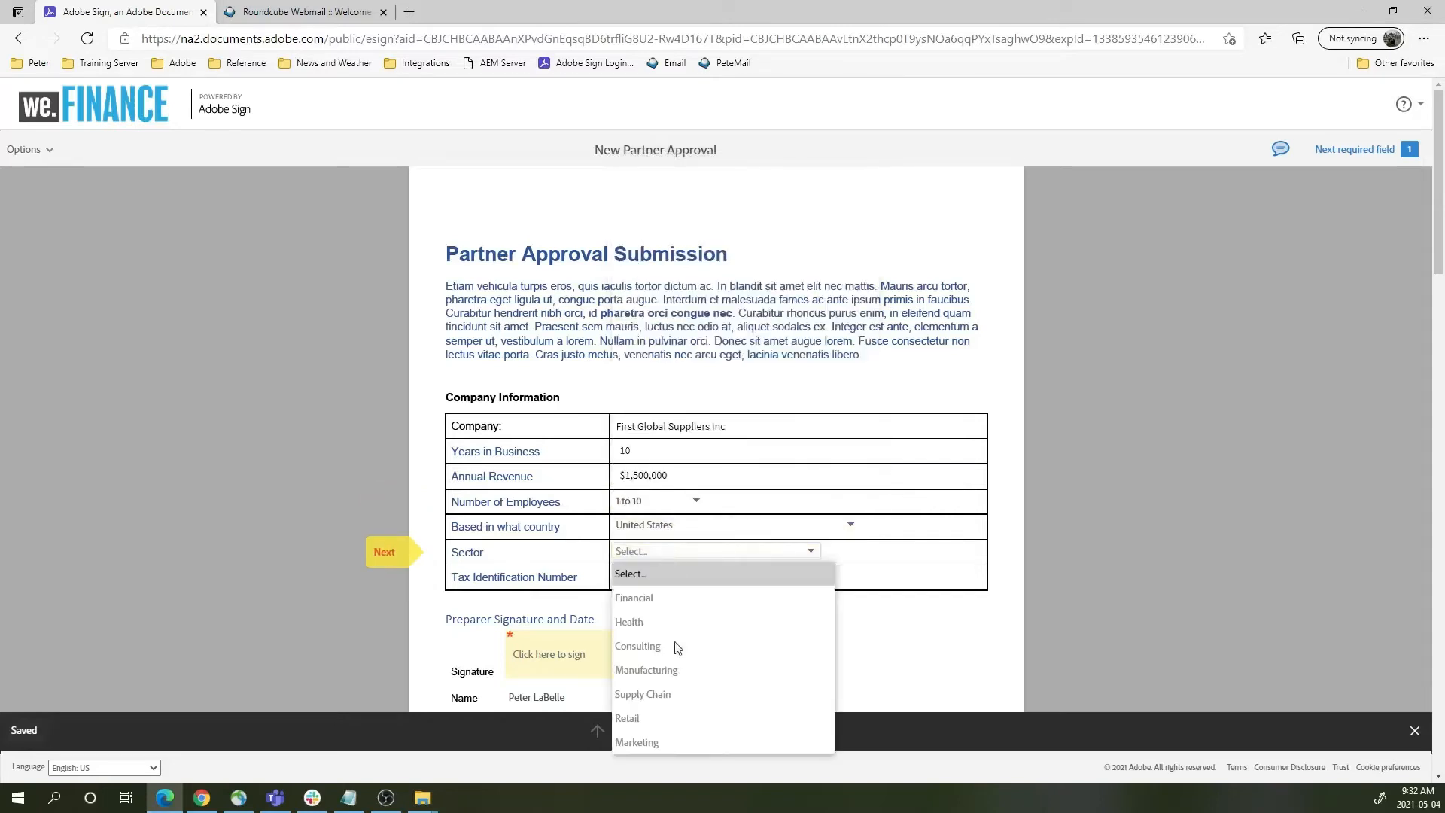
pyautogui.click(659, 691)
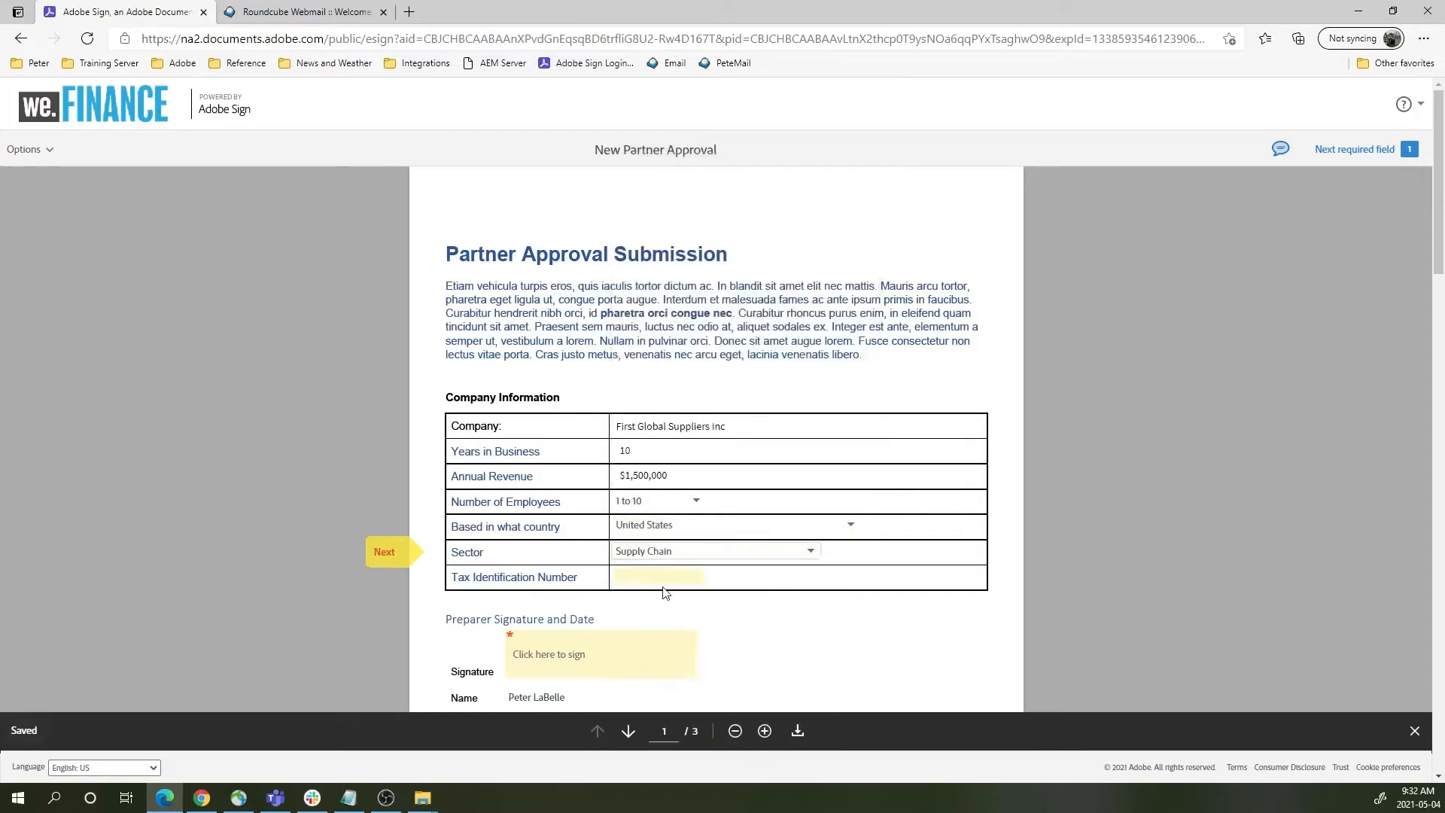
# - Enter the tax identification number and sign the preparer signature field
pyautogui.click(657, 578)
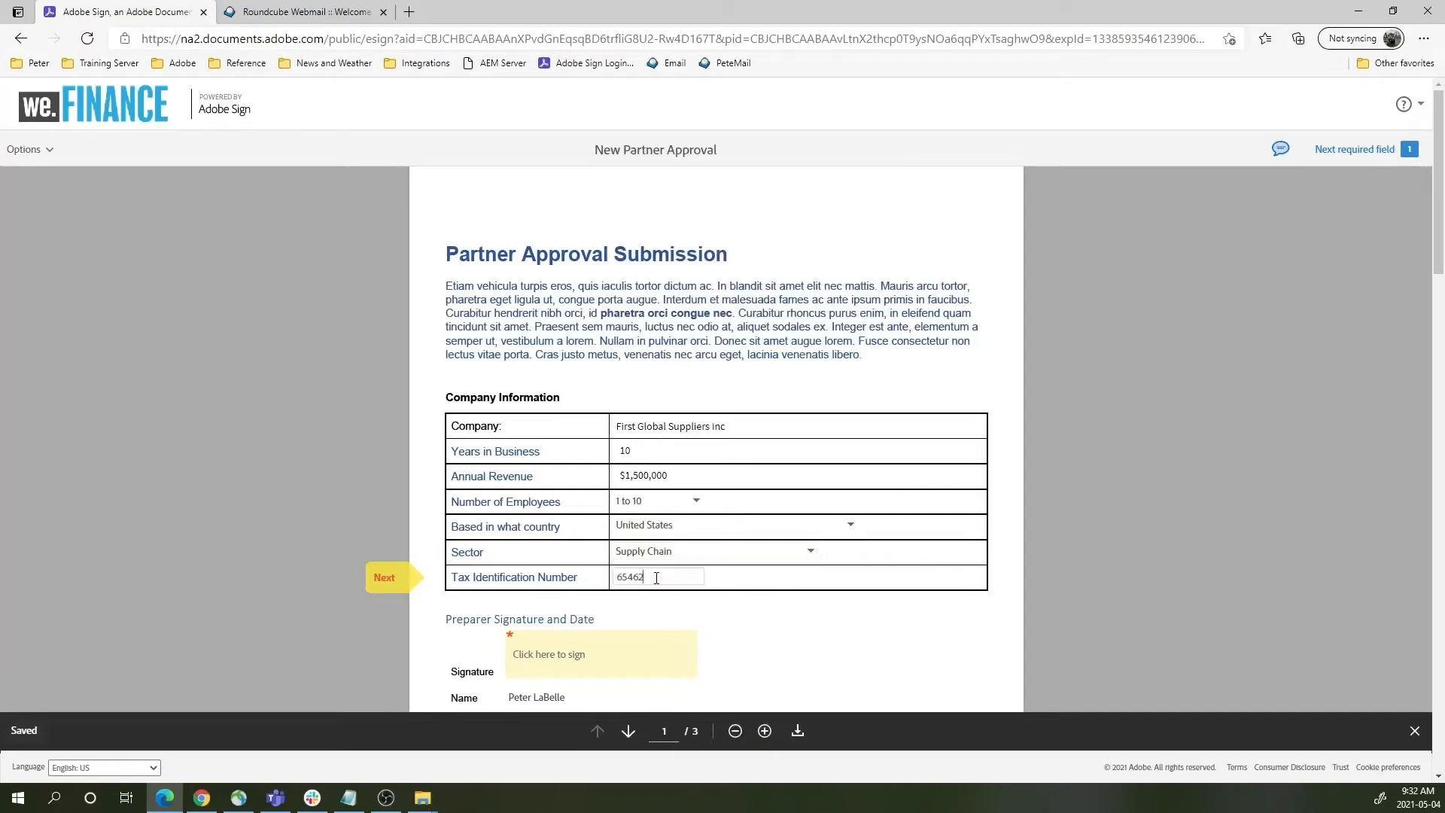
pyautogui.click(762, 654)
pyautogui.scroll(-1, 776, 632)
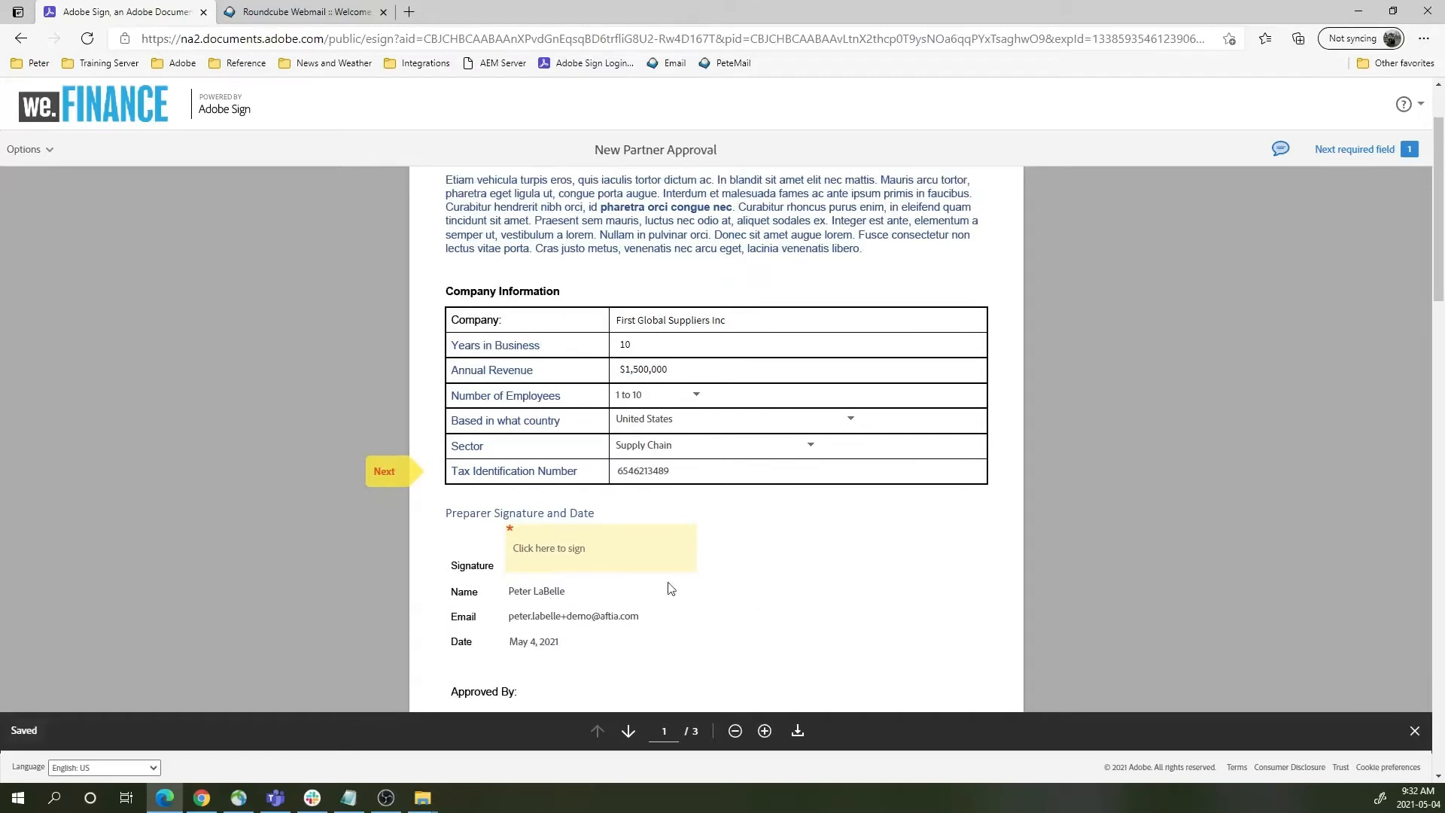
pyautogui.click(606, 561)
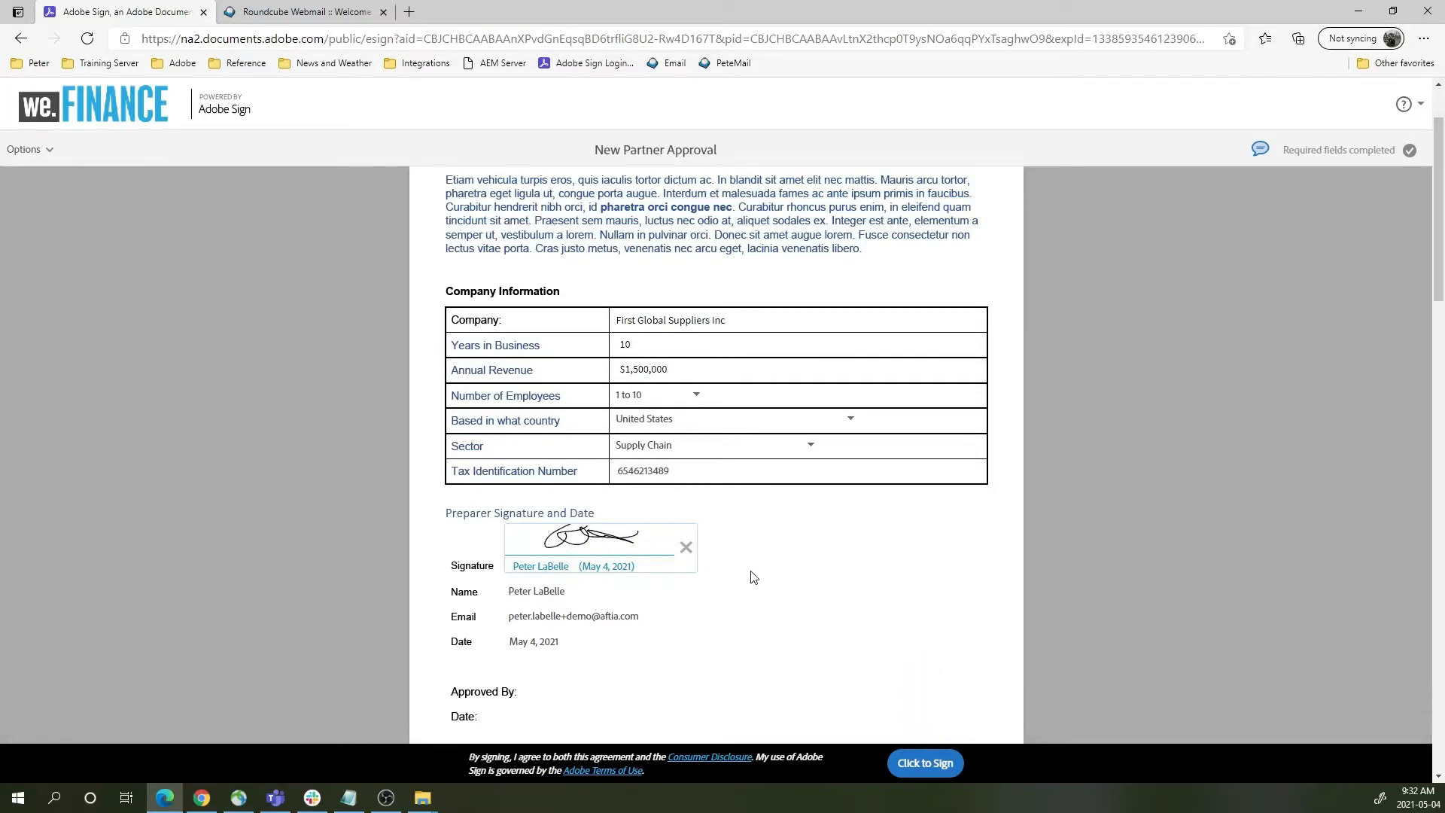
# - Scroll to the end of the New Partner Approval agreement and submit it with Click to Sign
pyautogui.scroll(2, 757, 573)
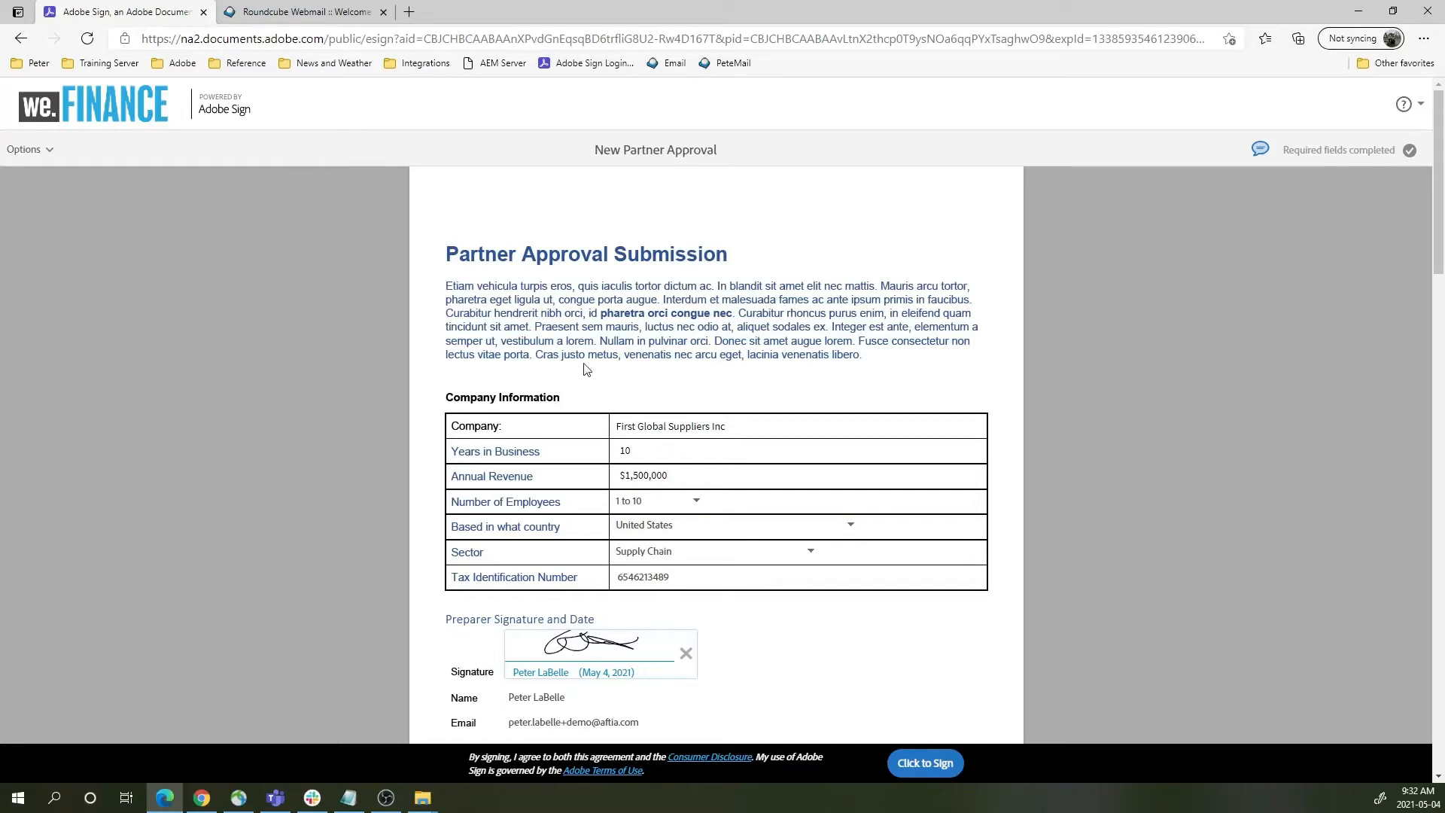
pyautogui.scroll(-7, 723, 313)
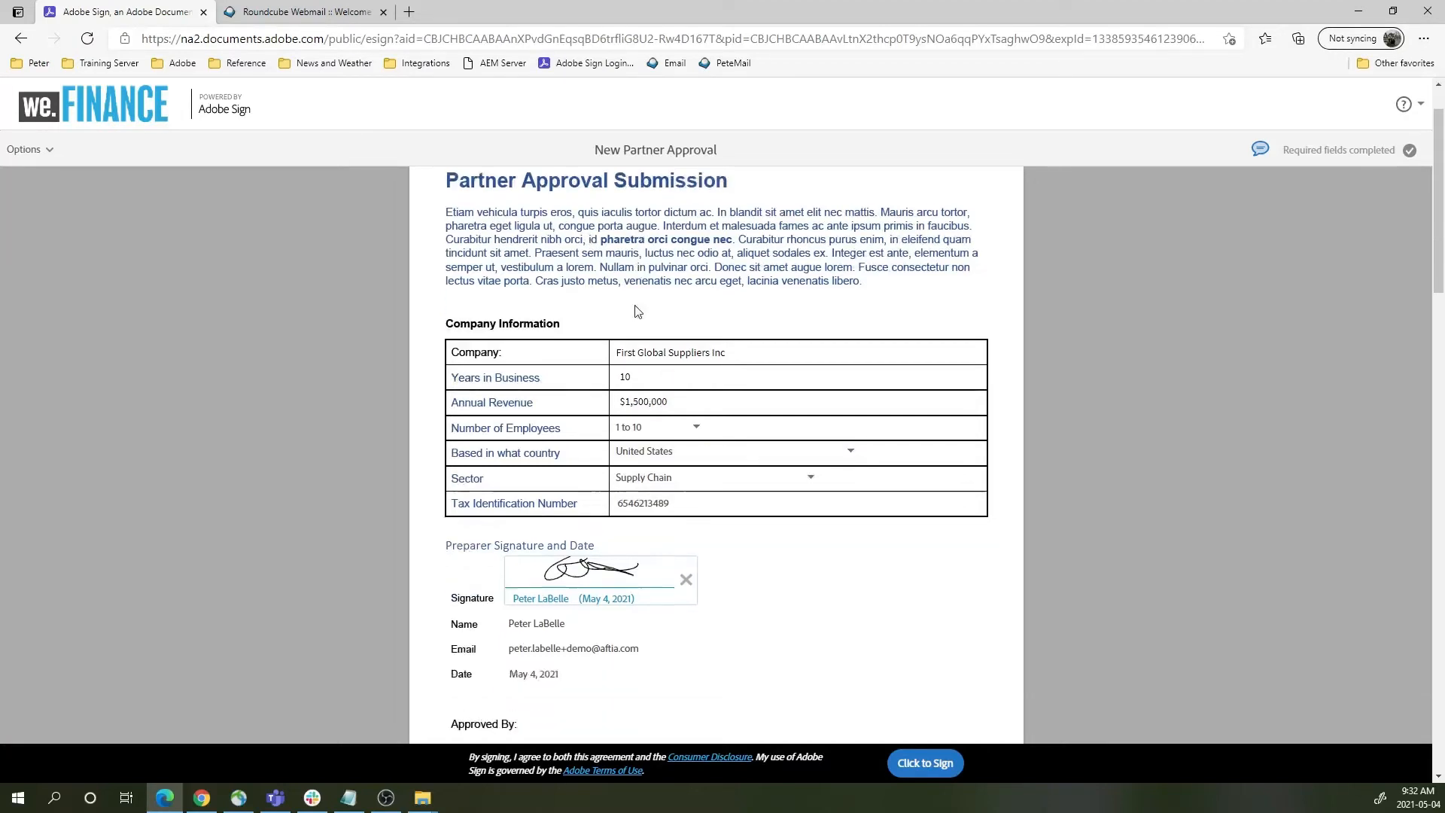
pyautogui.scroll(-3, 629, 317)
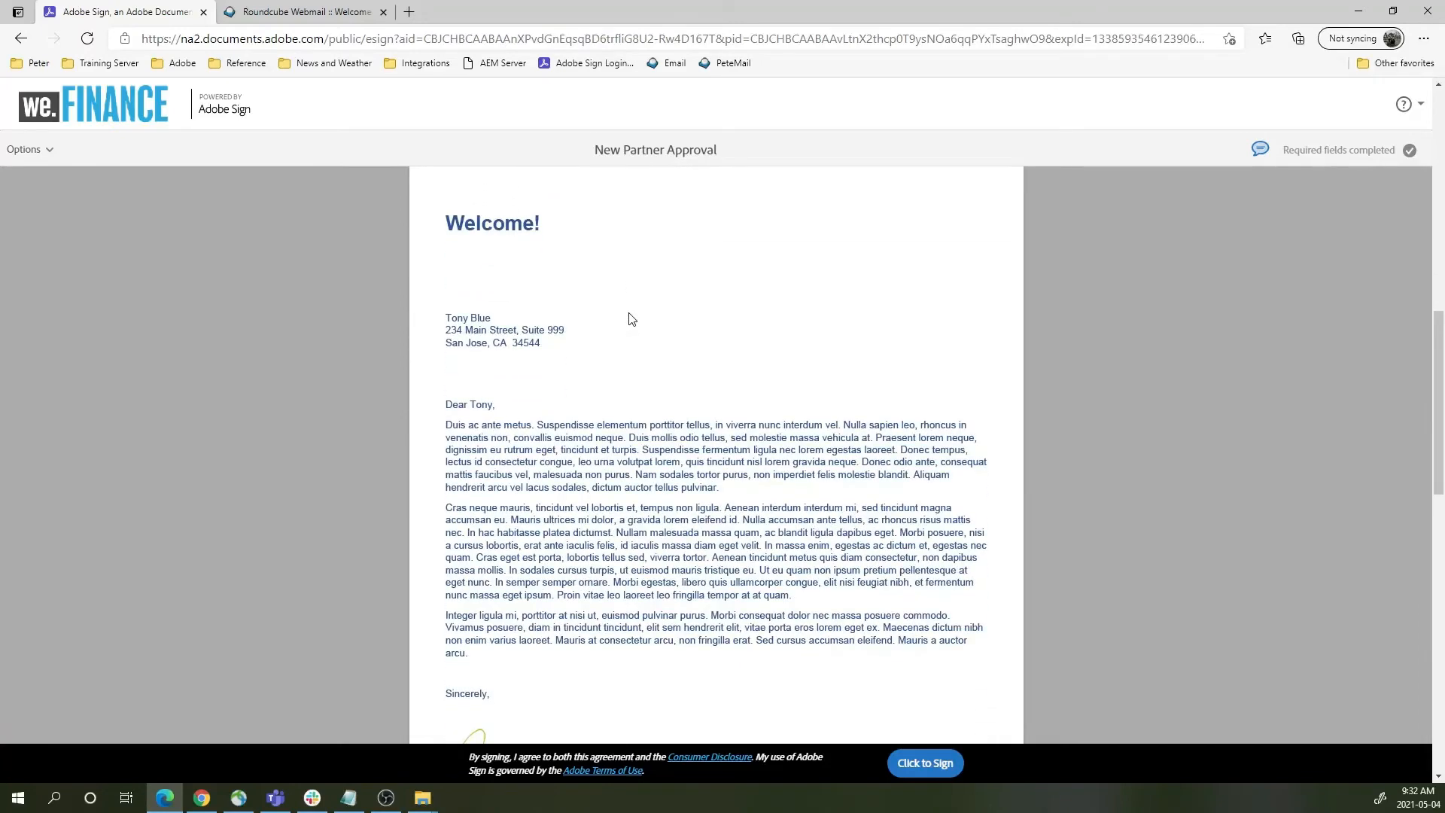
pyautogui.scroll(-10, 631, 317)
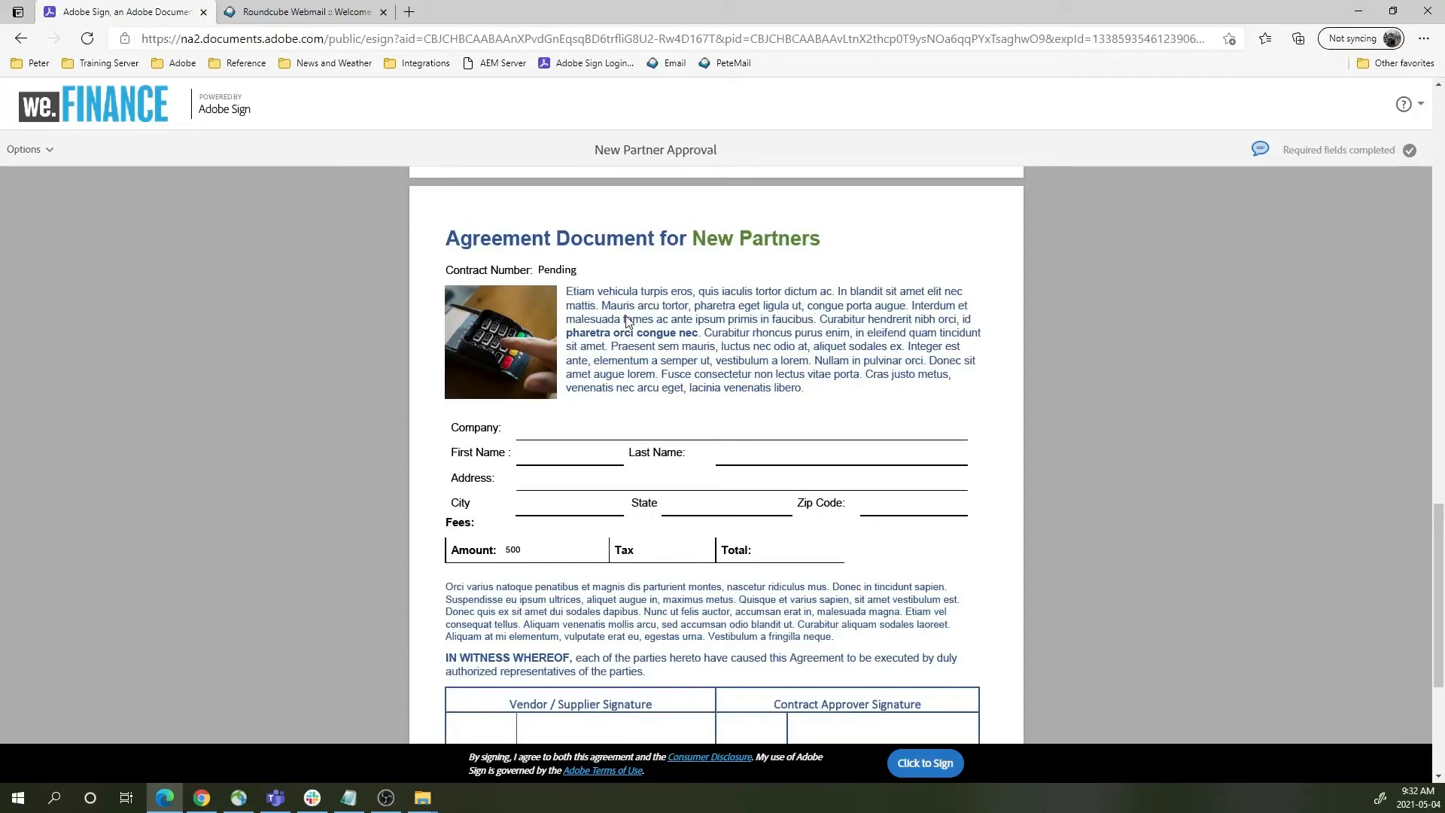
pyautogui.scroll(-3, 628, 320)
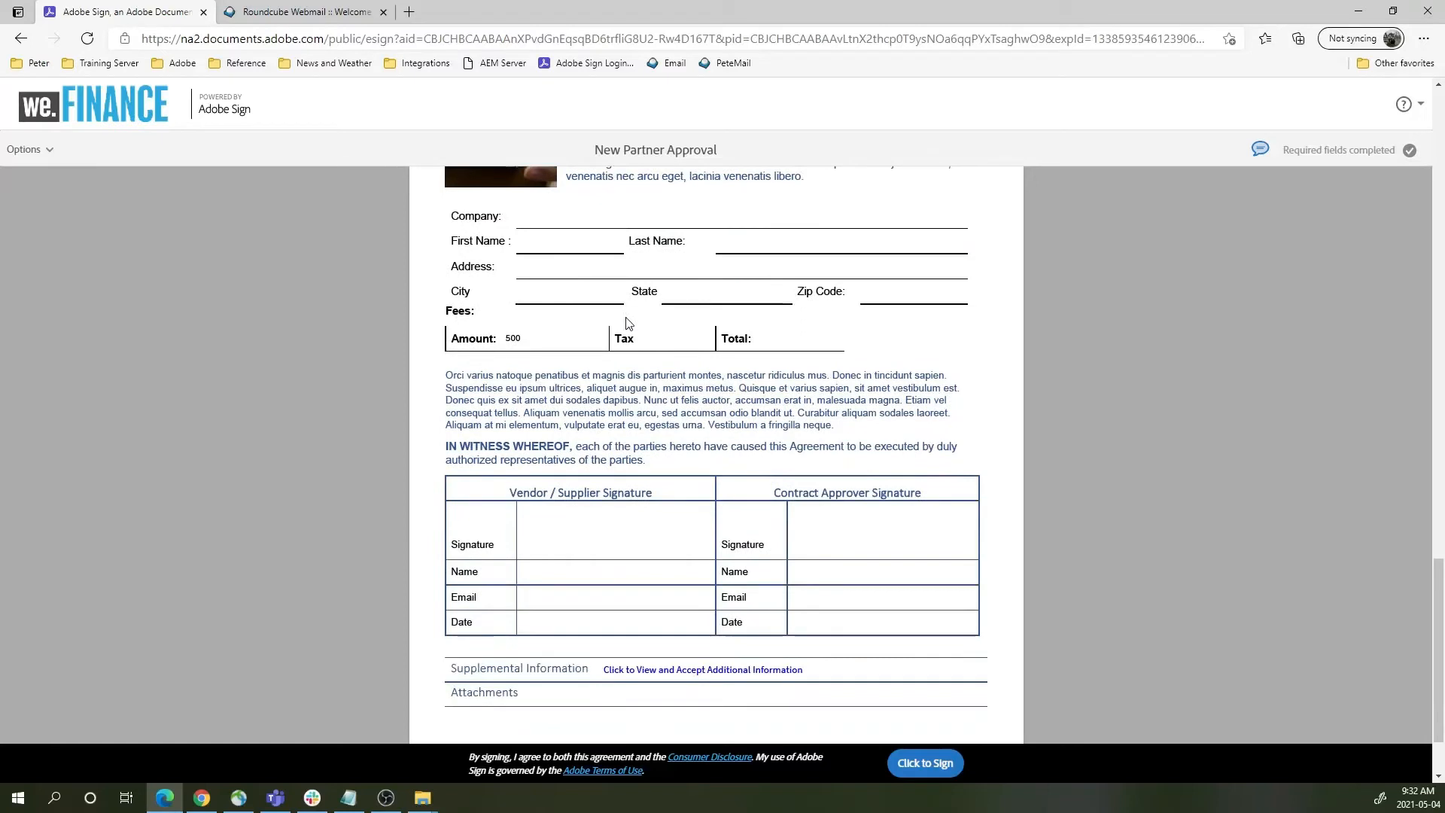
pyautogui.scroll(-2, 629, 322)
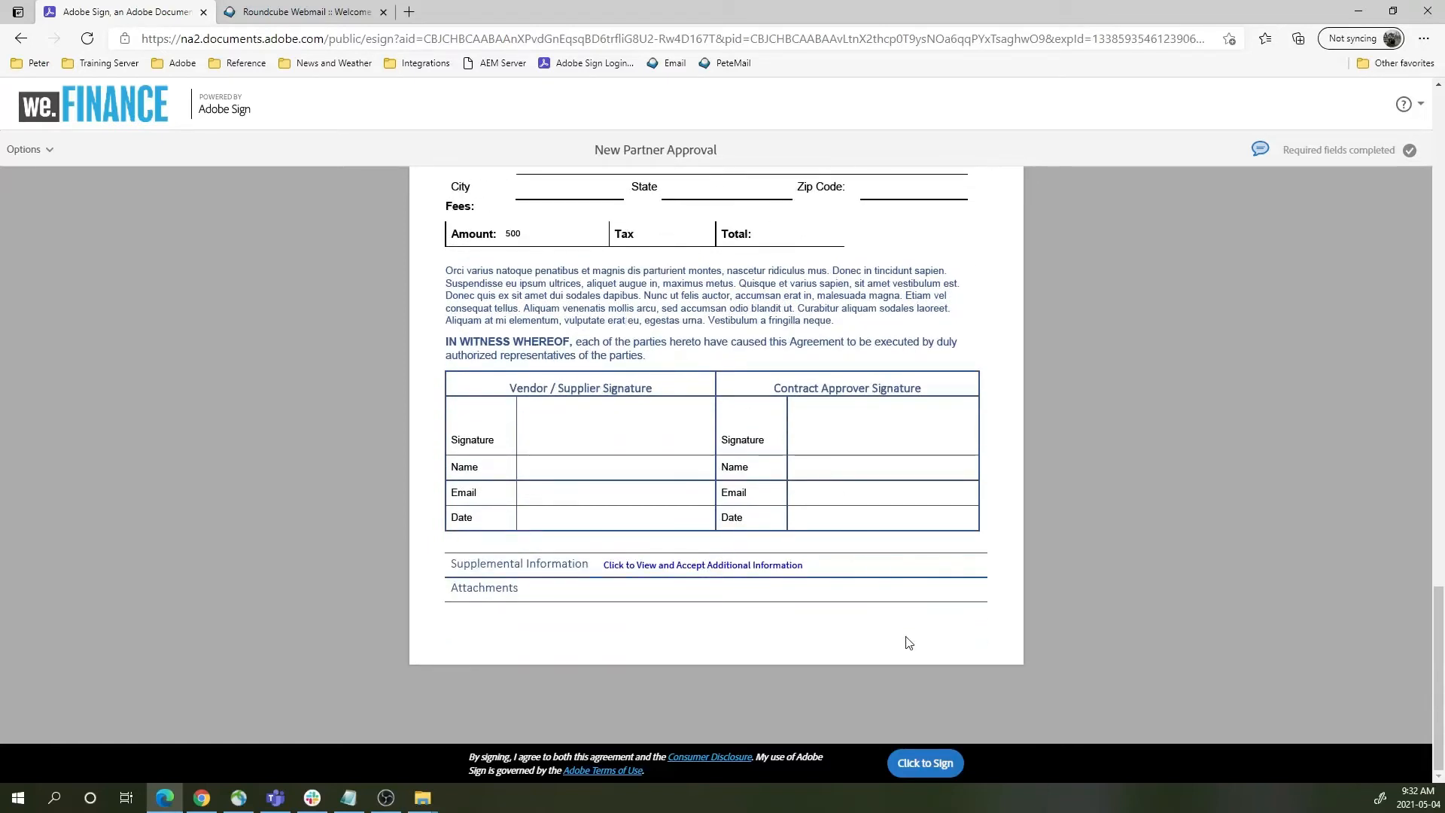
pyautogui.click(922, 763)
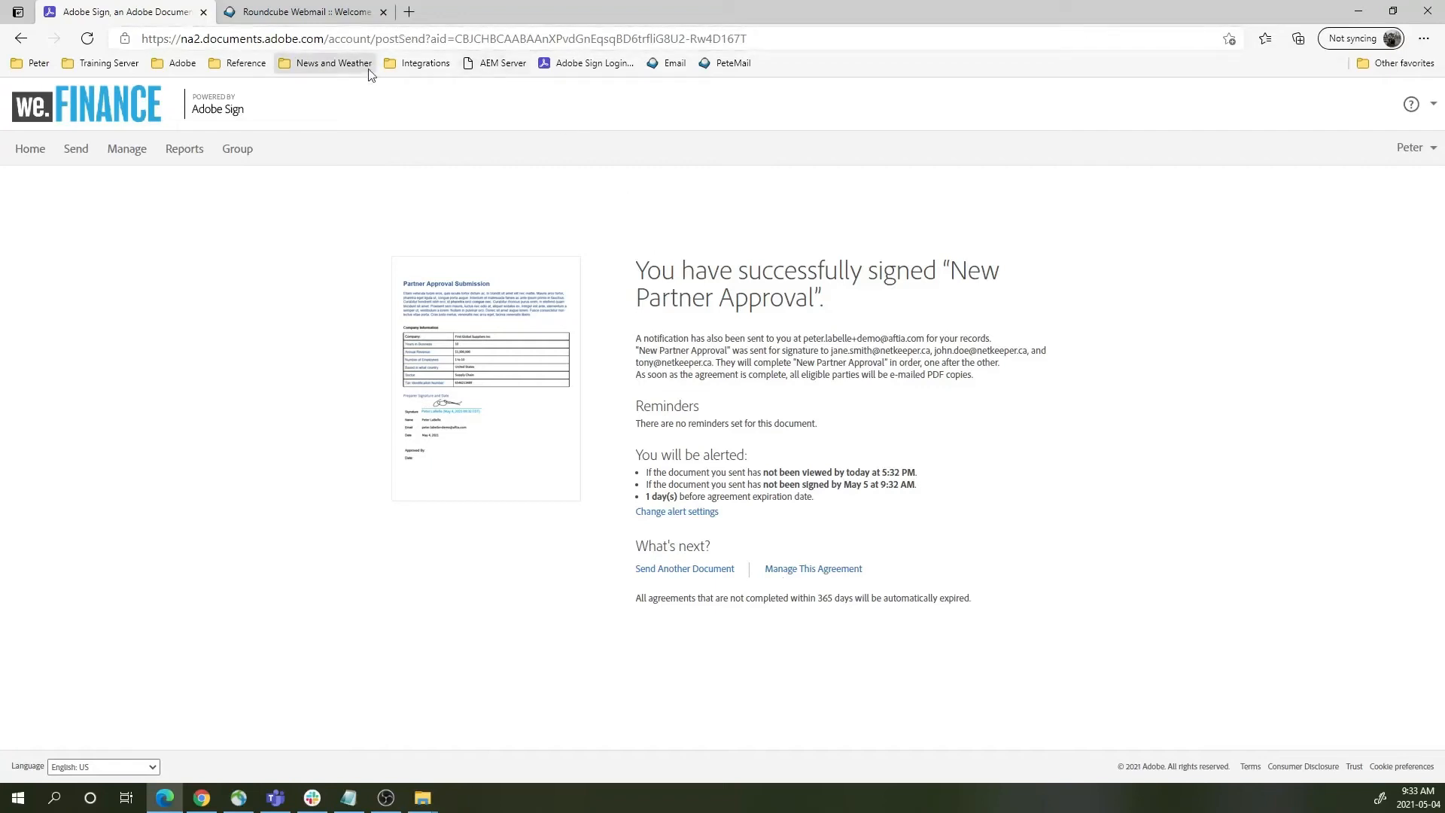
# - Switch to Roundcube and log in to the approver's mailbox with saved credentials, retrying after the warning
pyautogui.click(319, 13)
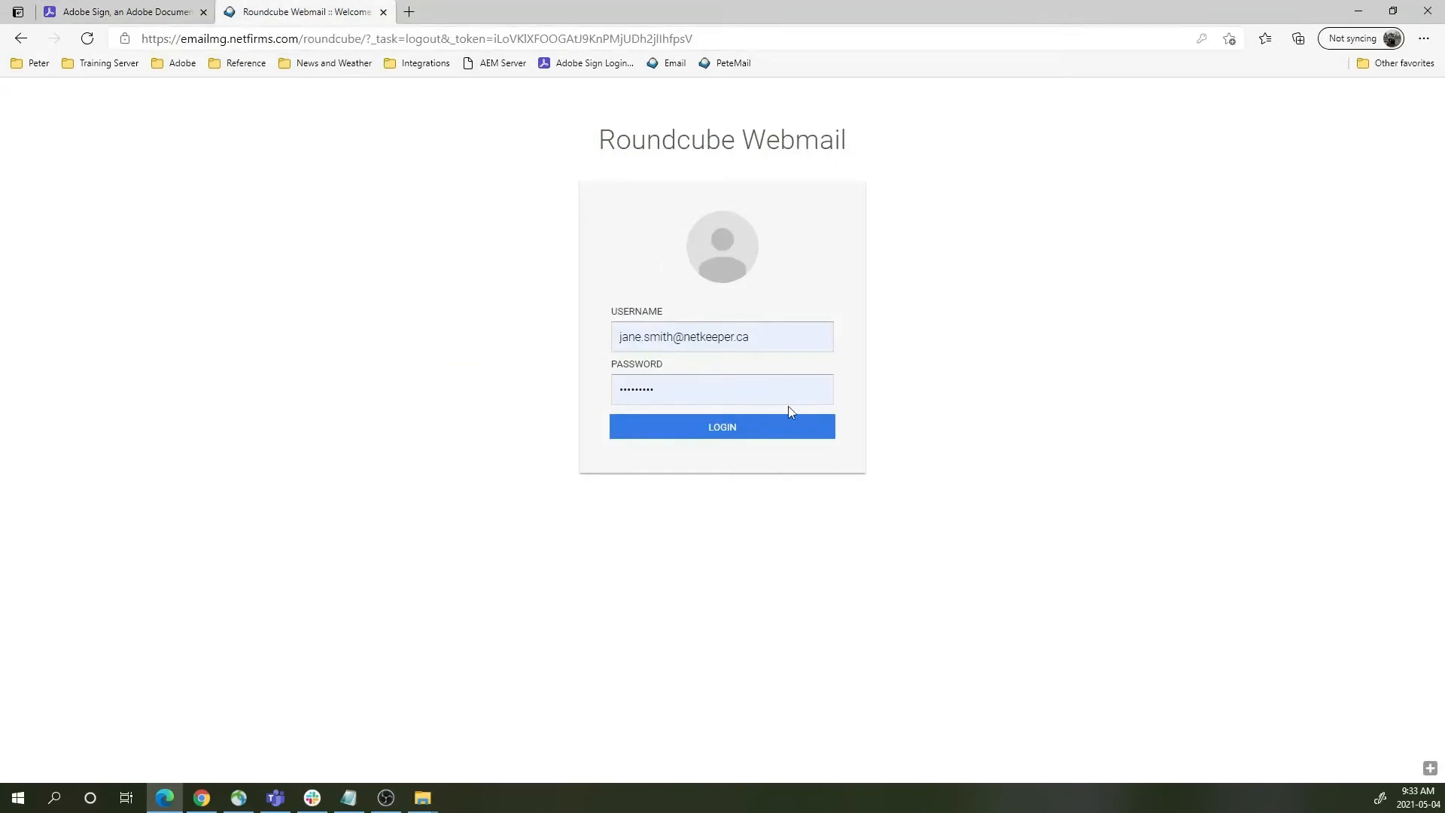
pyautogui.click(784, 426)
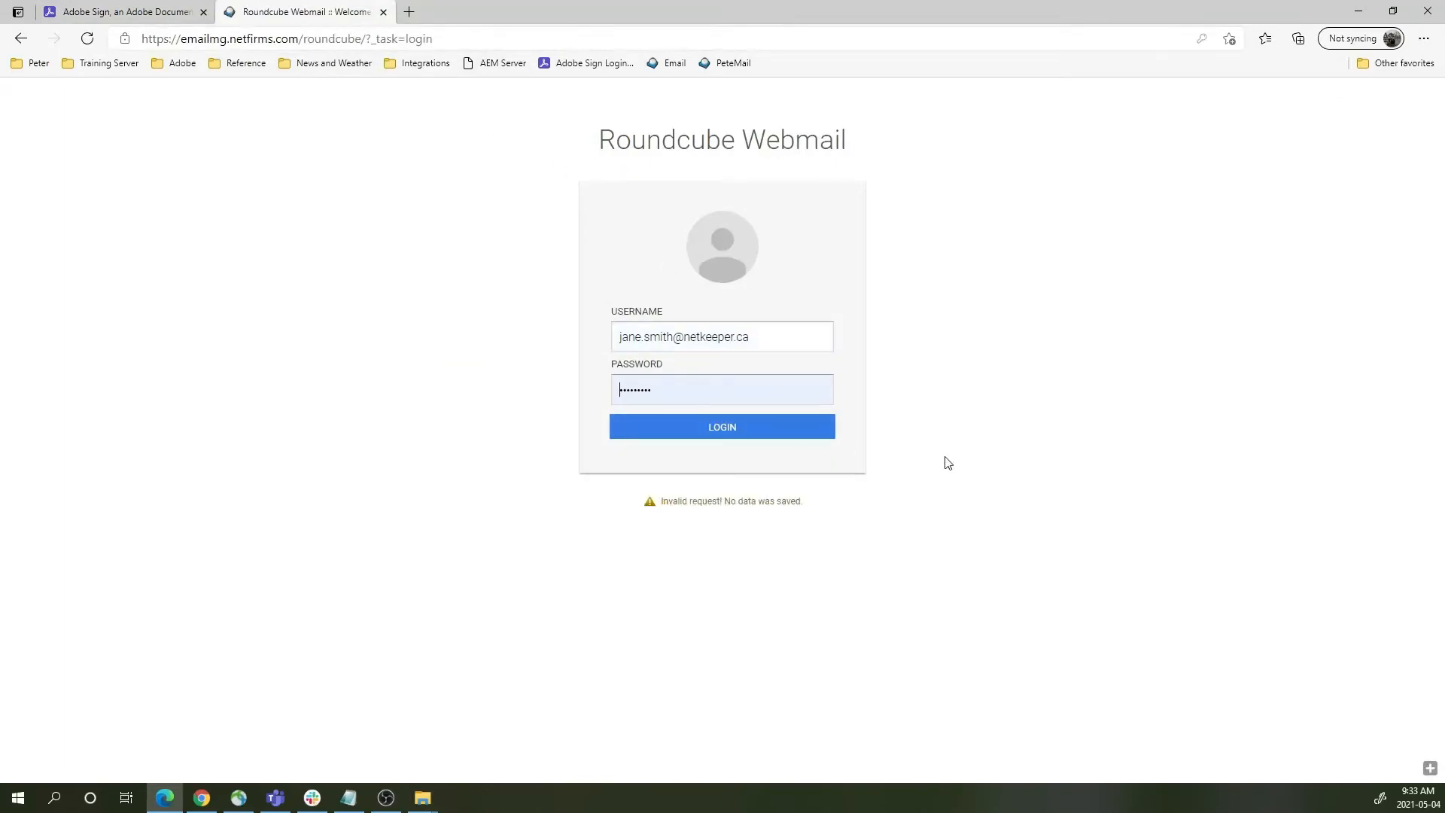
pyautogui.click(738, 435)
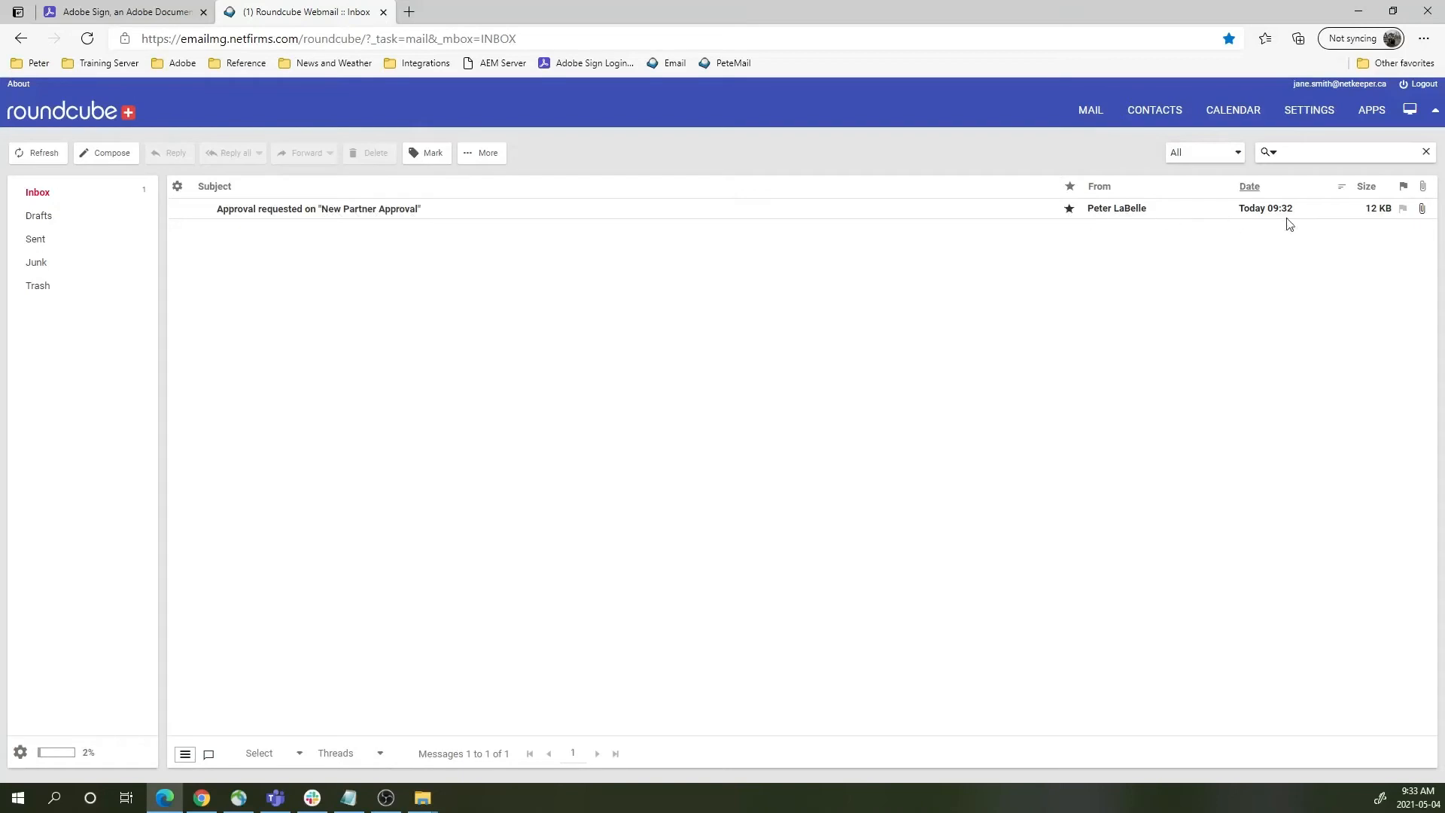
# - Open the approval request email and launch its Review and approve link in an InPrivate window
pyautogui.click(668, 215)
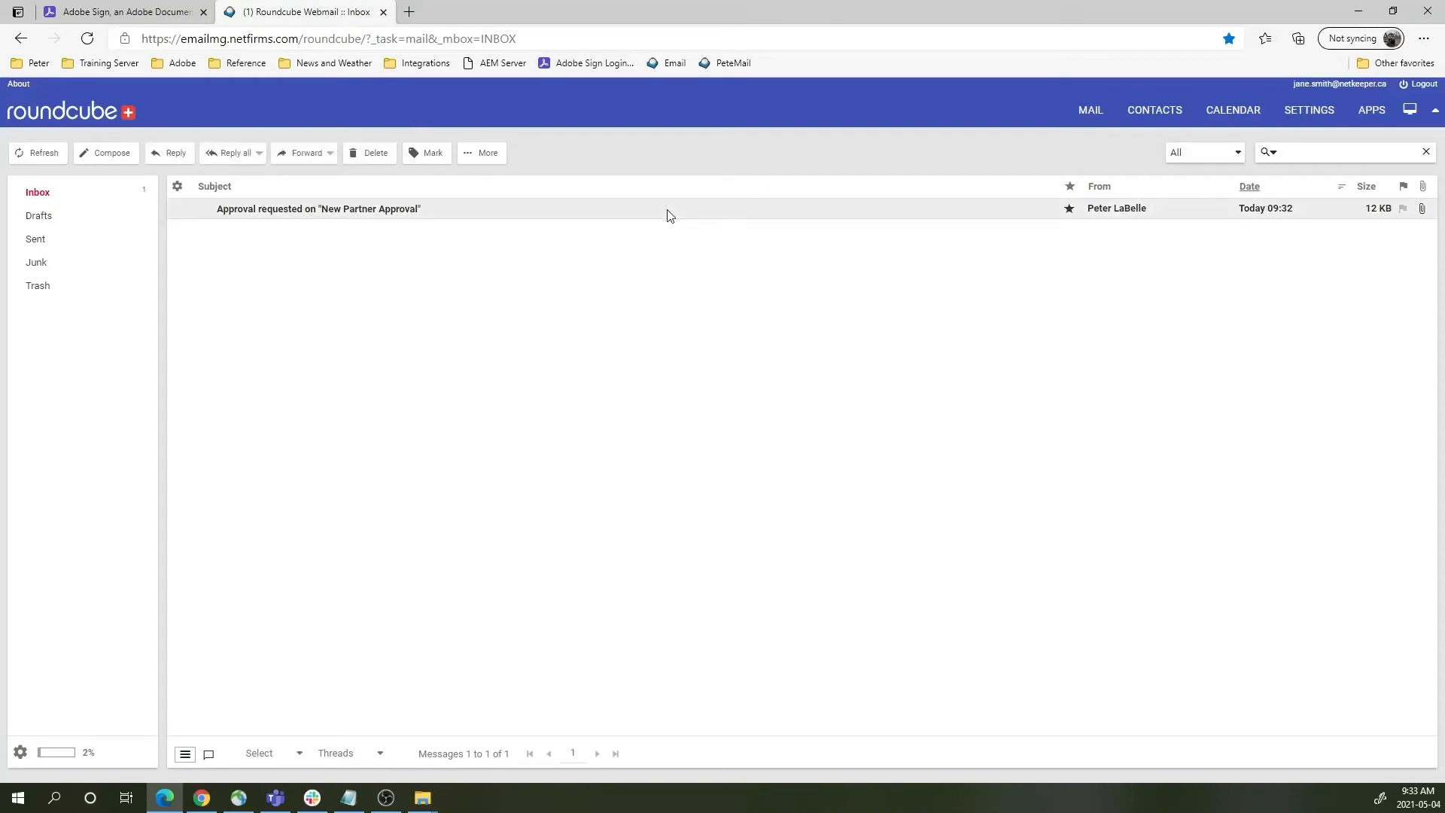
pyautogui.doubleClick(670, 215)
pyautogui.rightClick(794, 516)
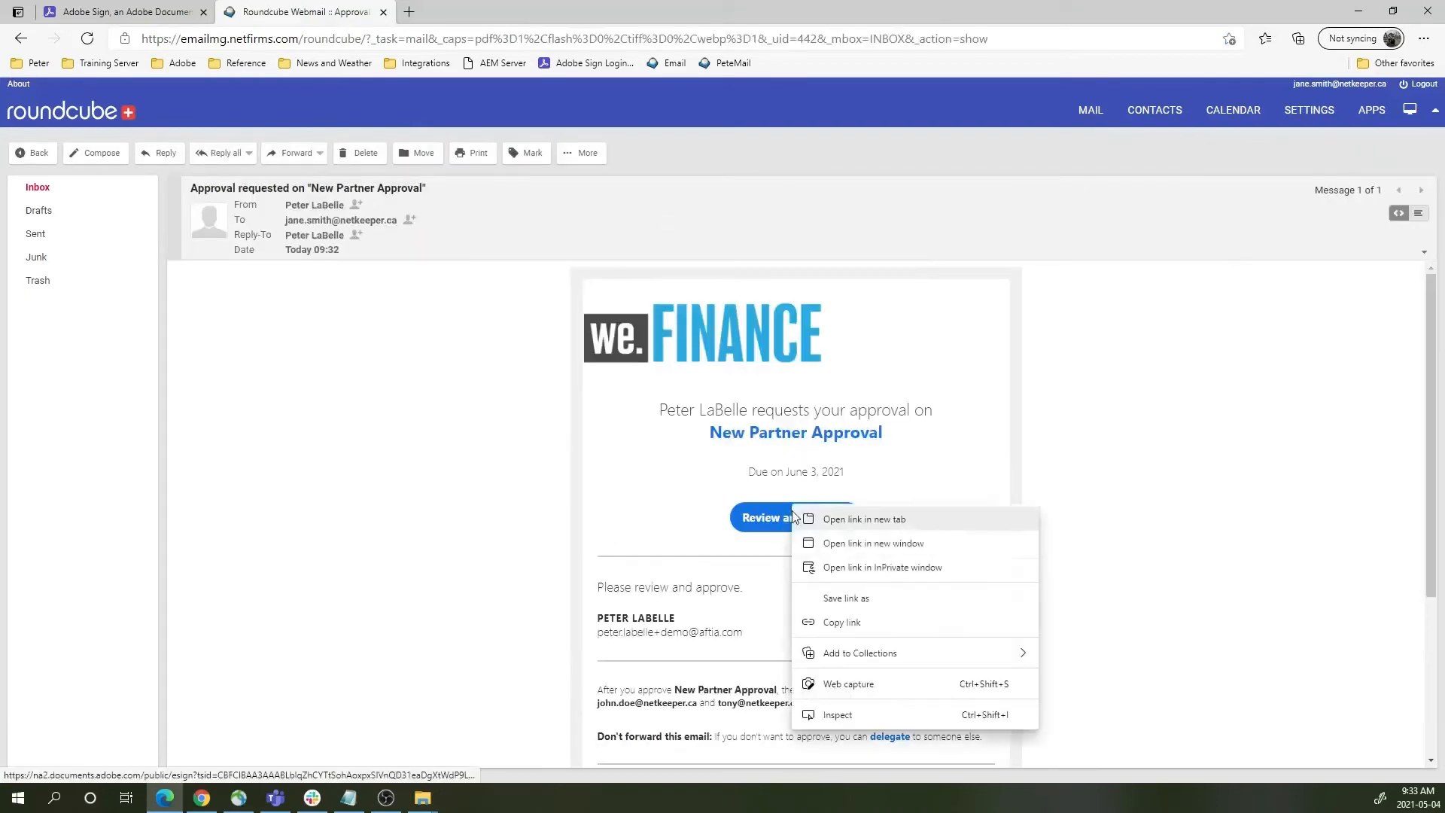
pyautogui.click(860, 570)
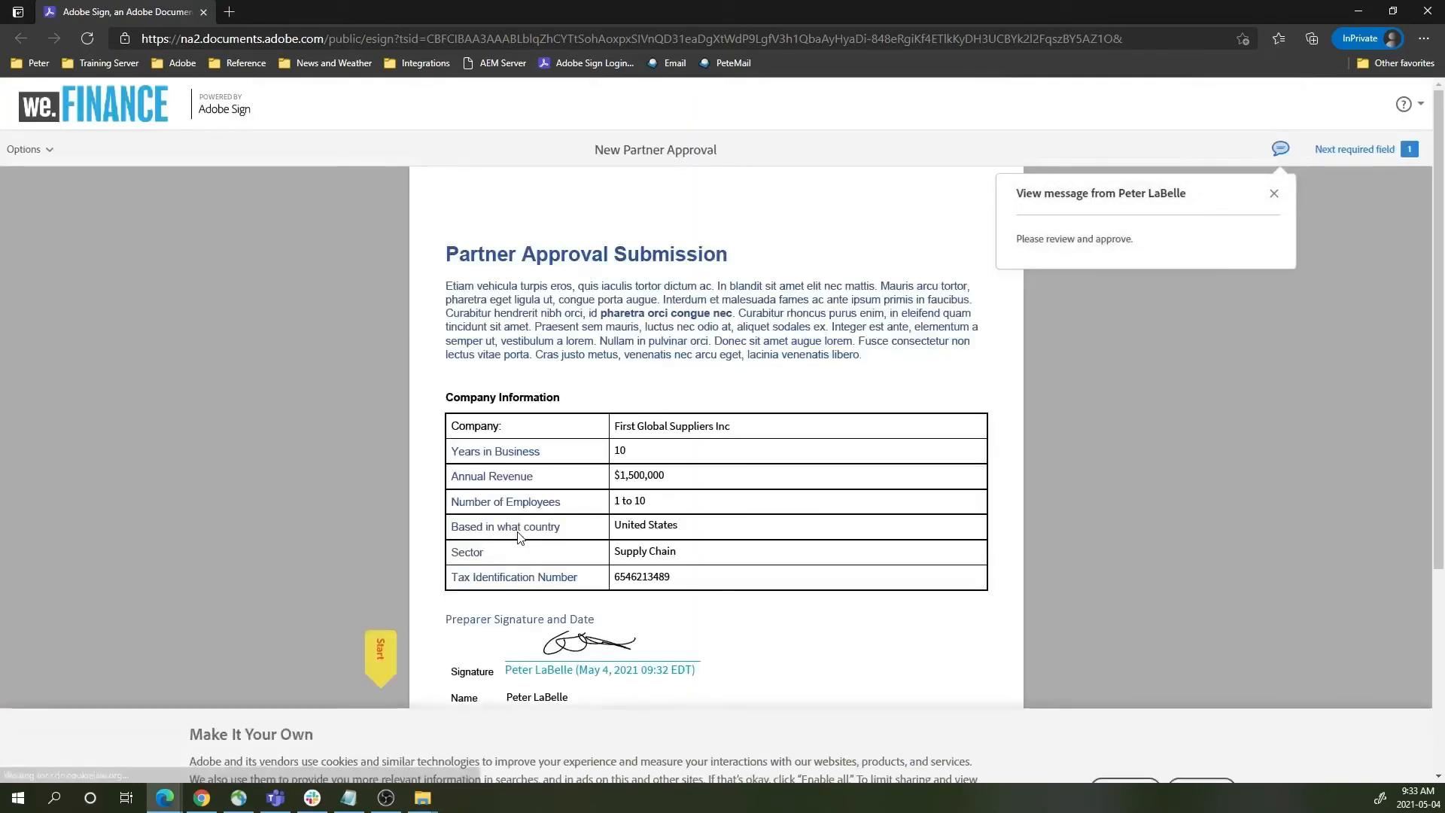
# - Dismiss the message note and cookie banner, then autofill Approved By with the approver's full name
pyautogui.click(1274, 194)
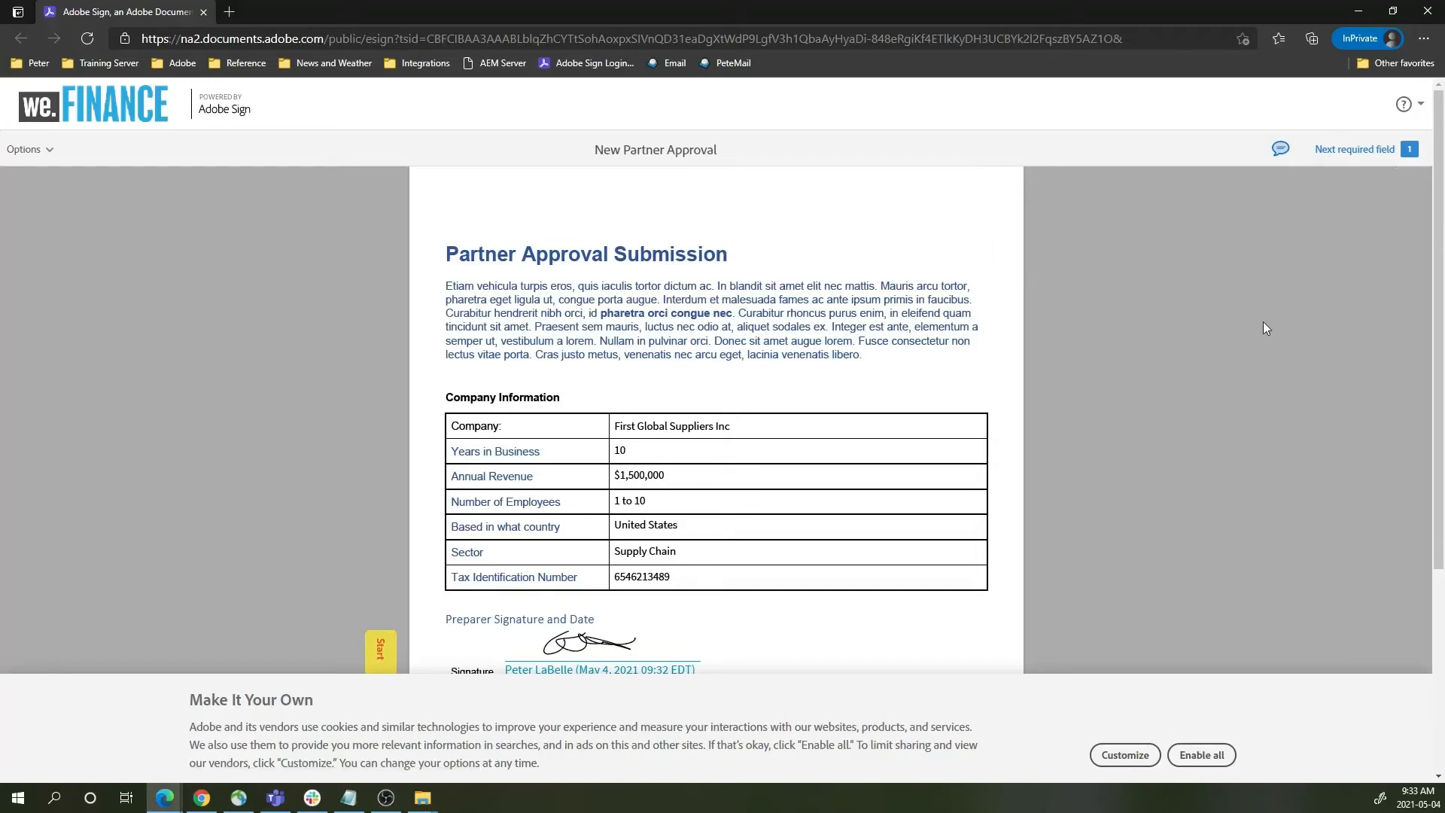
pyautogui.click(1201, 755)
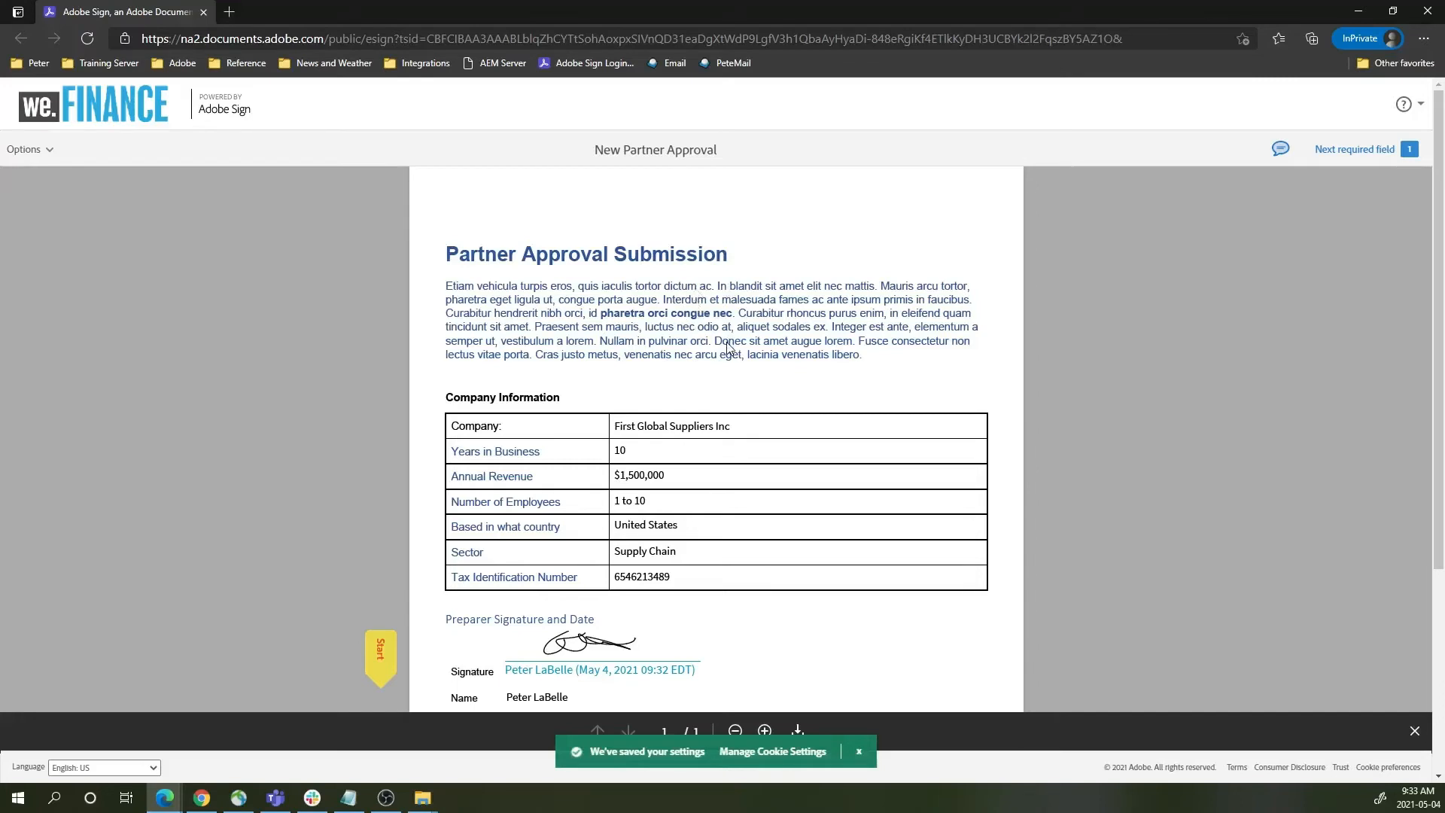
pyautogui.scroll(-2, 666, 373)
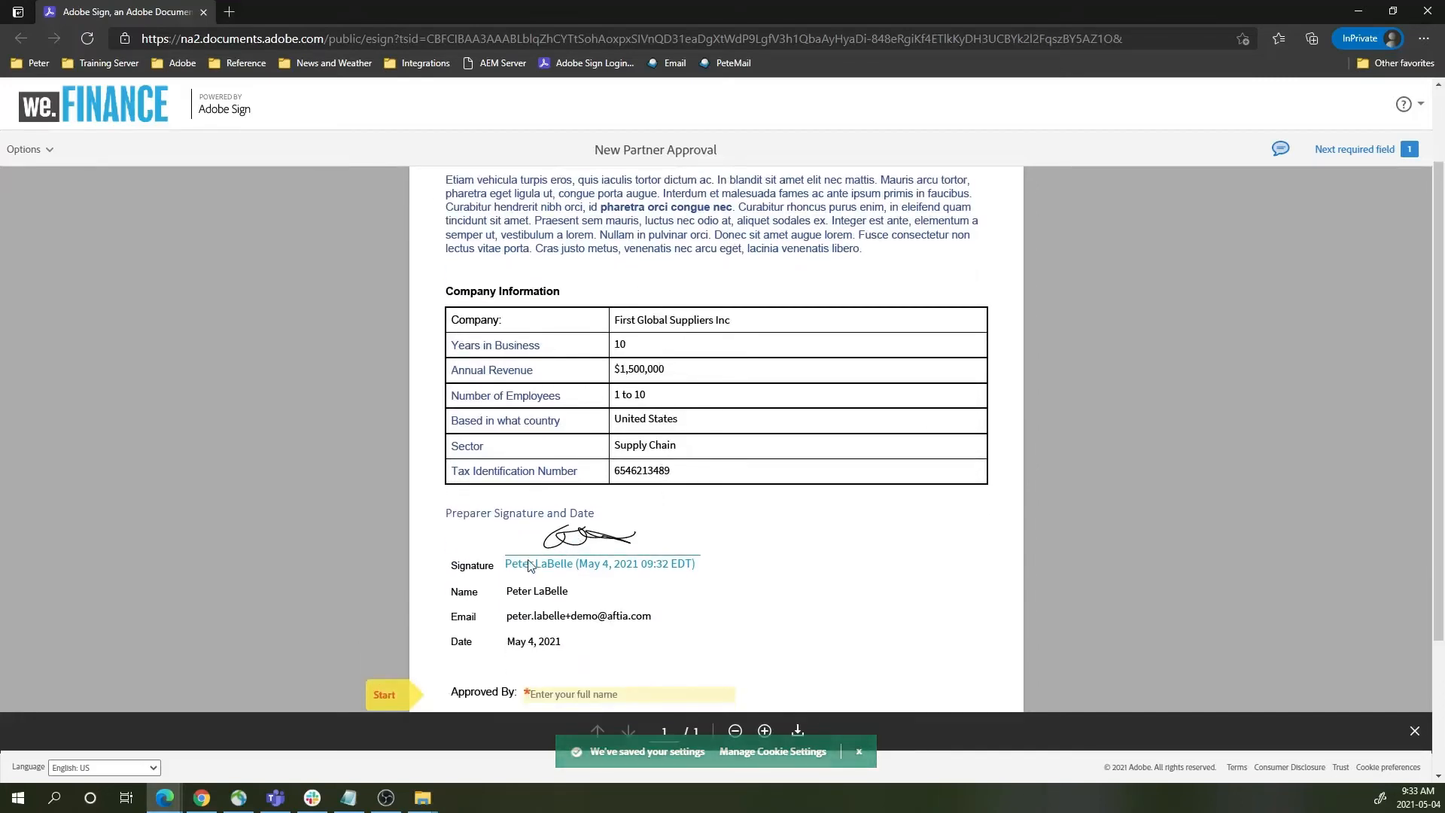
pyautogui.scroll(-2, 753, 554)
pyautogui.scroll(-1, 756, 555)
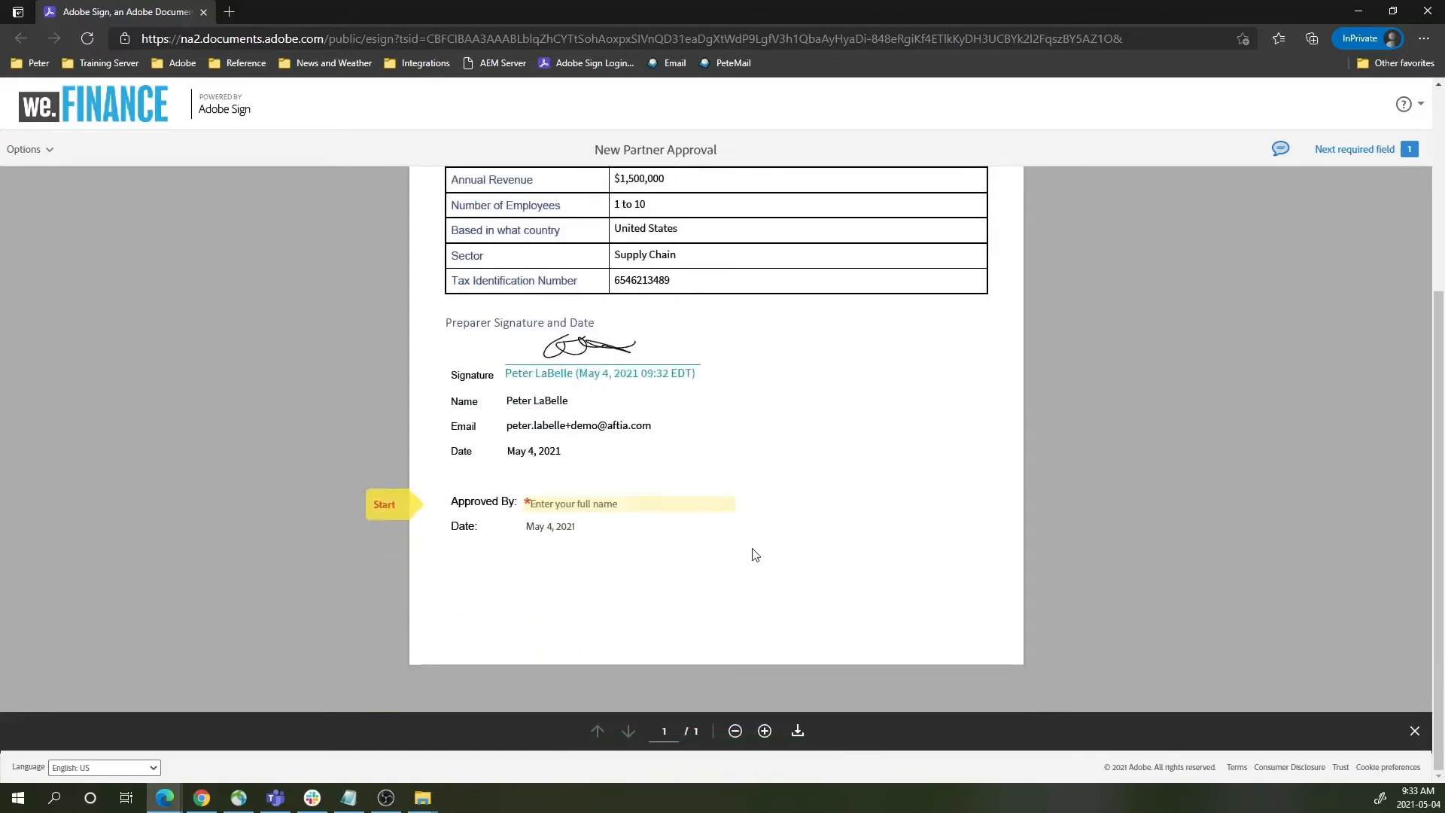
pyautogui.click(583, 505)
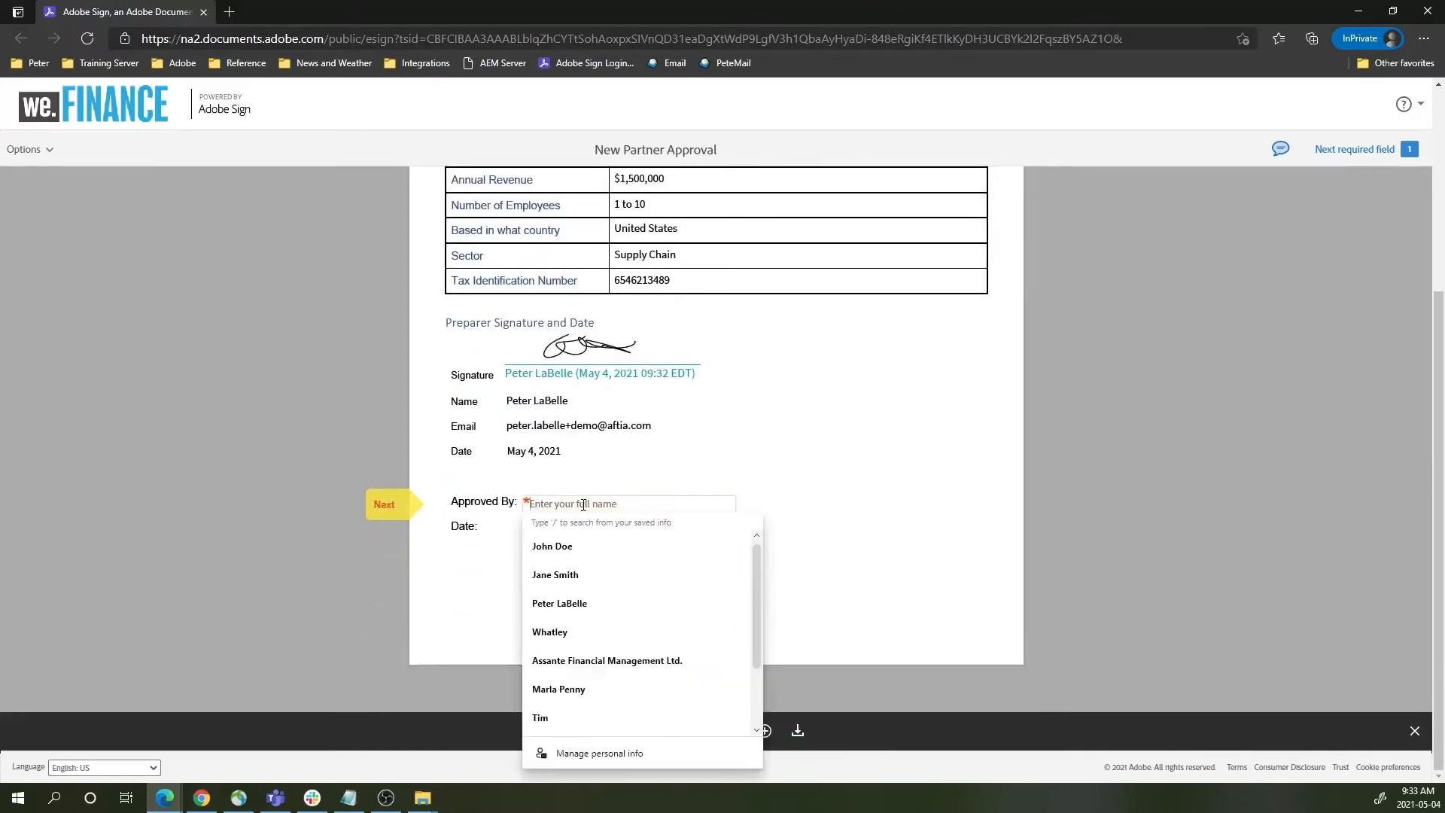
pyautogui.click(586, 579)
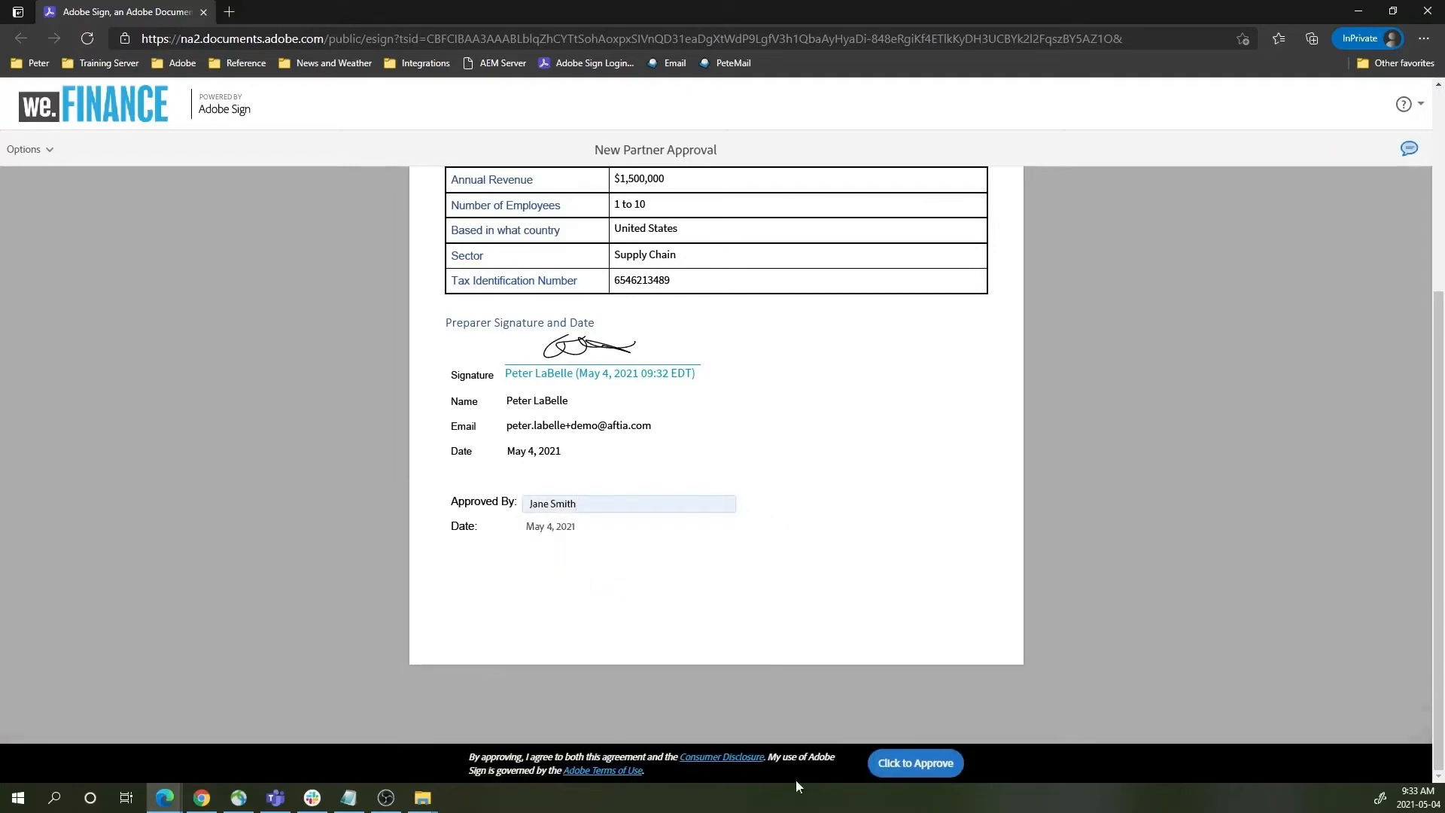
# - Approve the New Partner Approval agreement with Click to Approve
pyautogui.scroll(5, 710, 623)
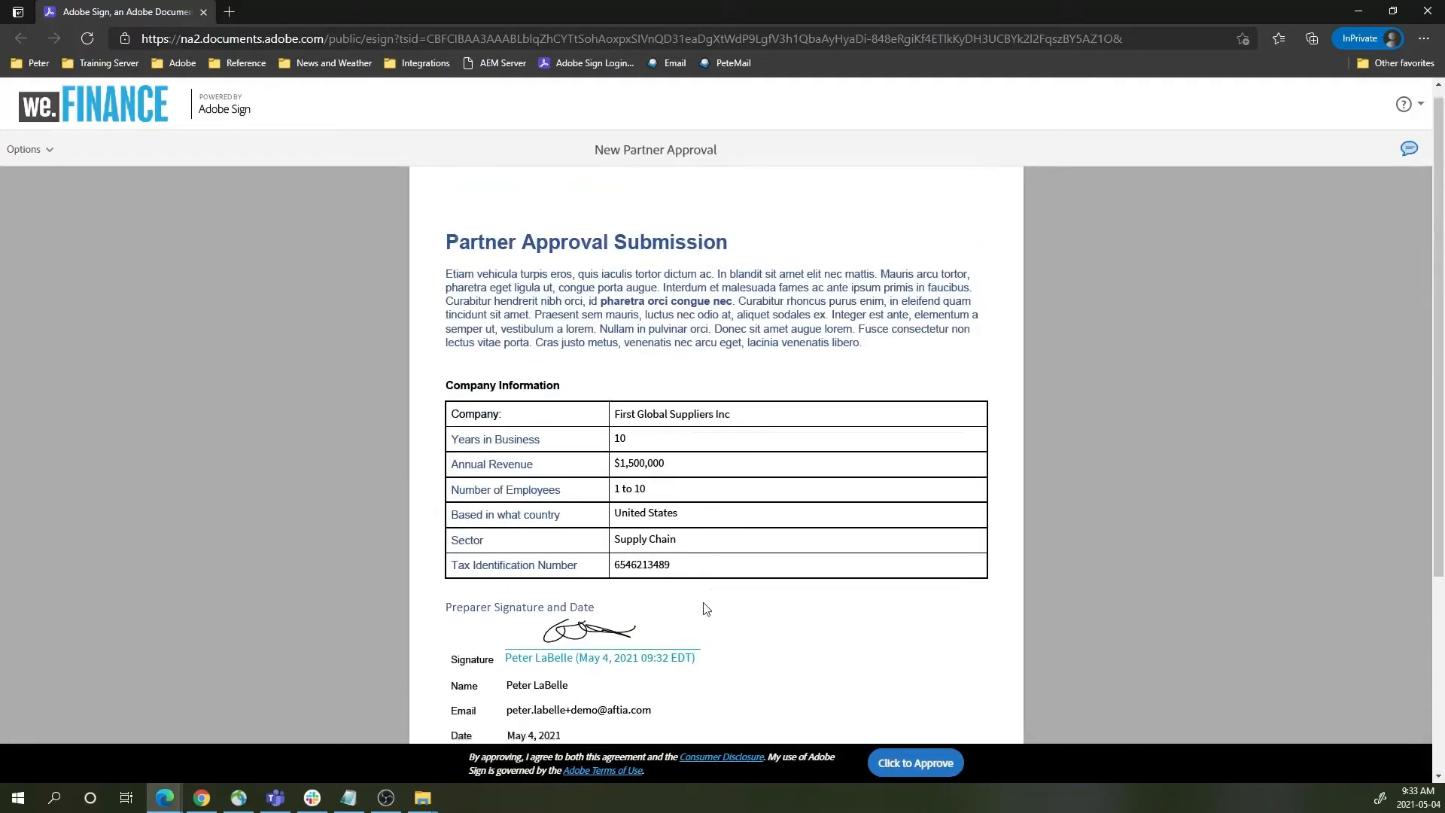
pyautogui.scroll(-5, 701, 468)
pyautogui.scroll(4, 700, 422)
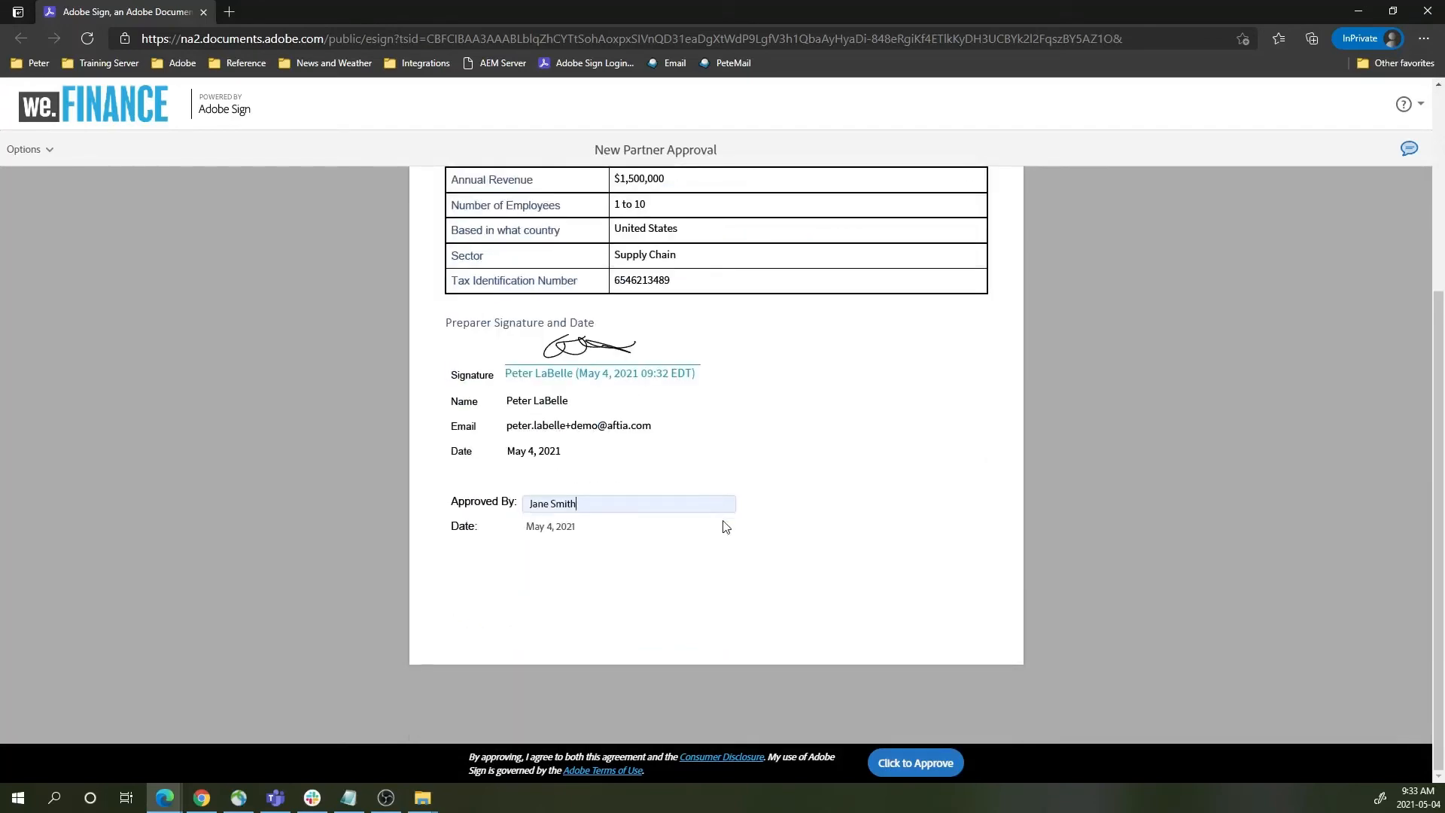
pyautogui.scroll(4, 726, 525)
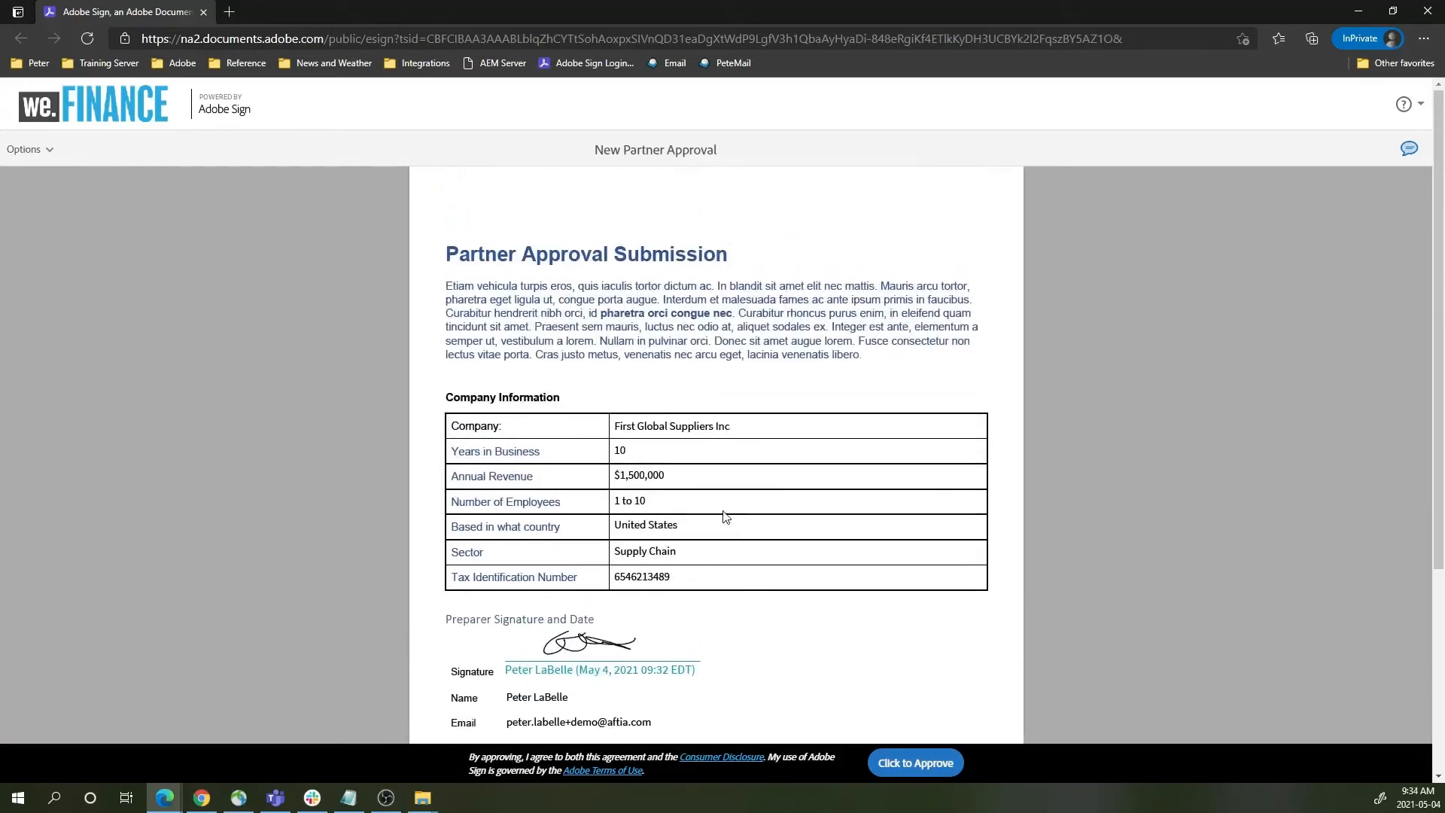
pyautogui.click(917, 765)
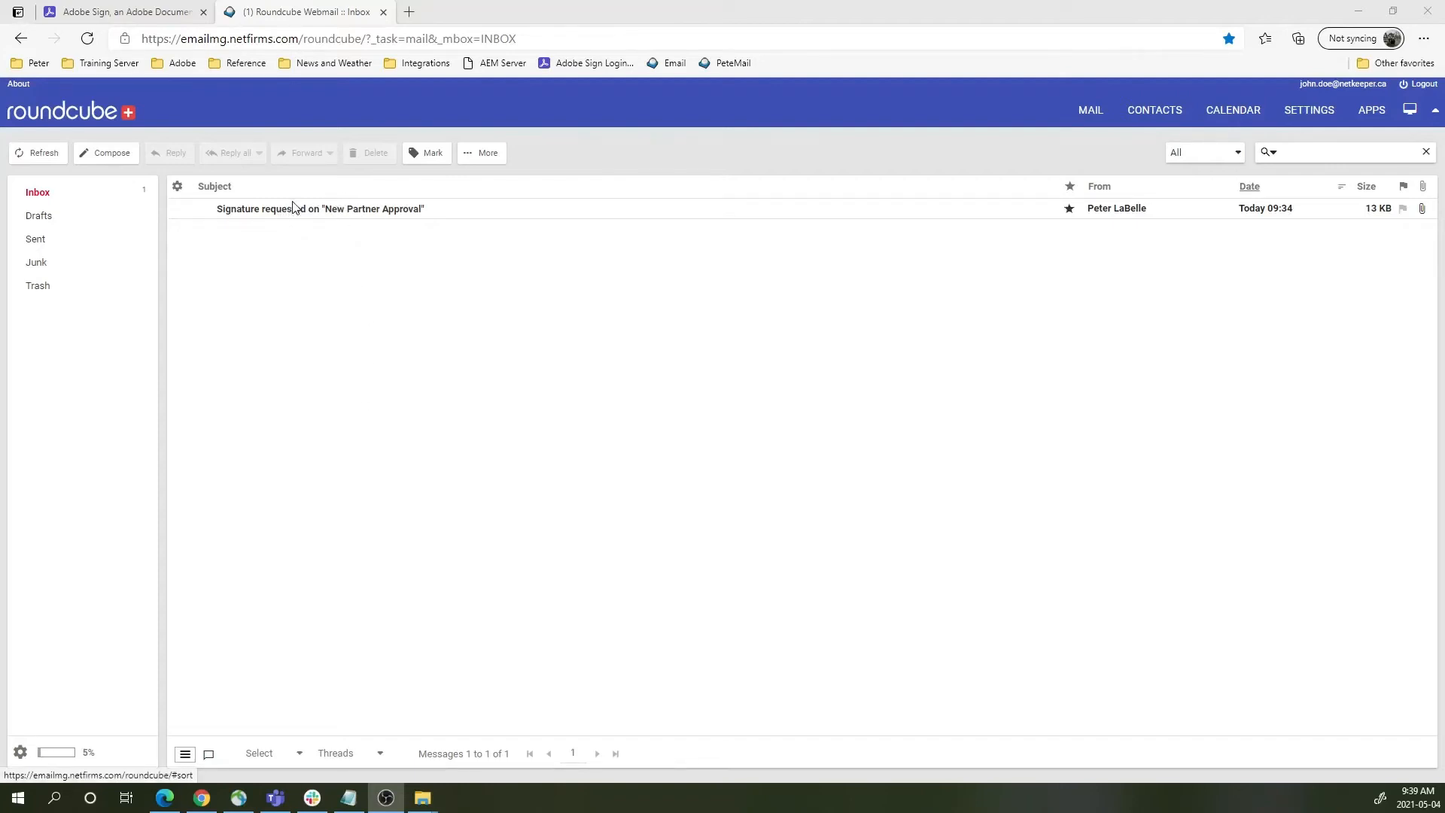
# - Open the Signature requested email and launch its Review and sign link in an InPrivate window
pyautogui.click(399, 210)
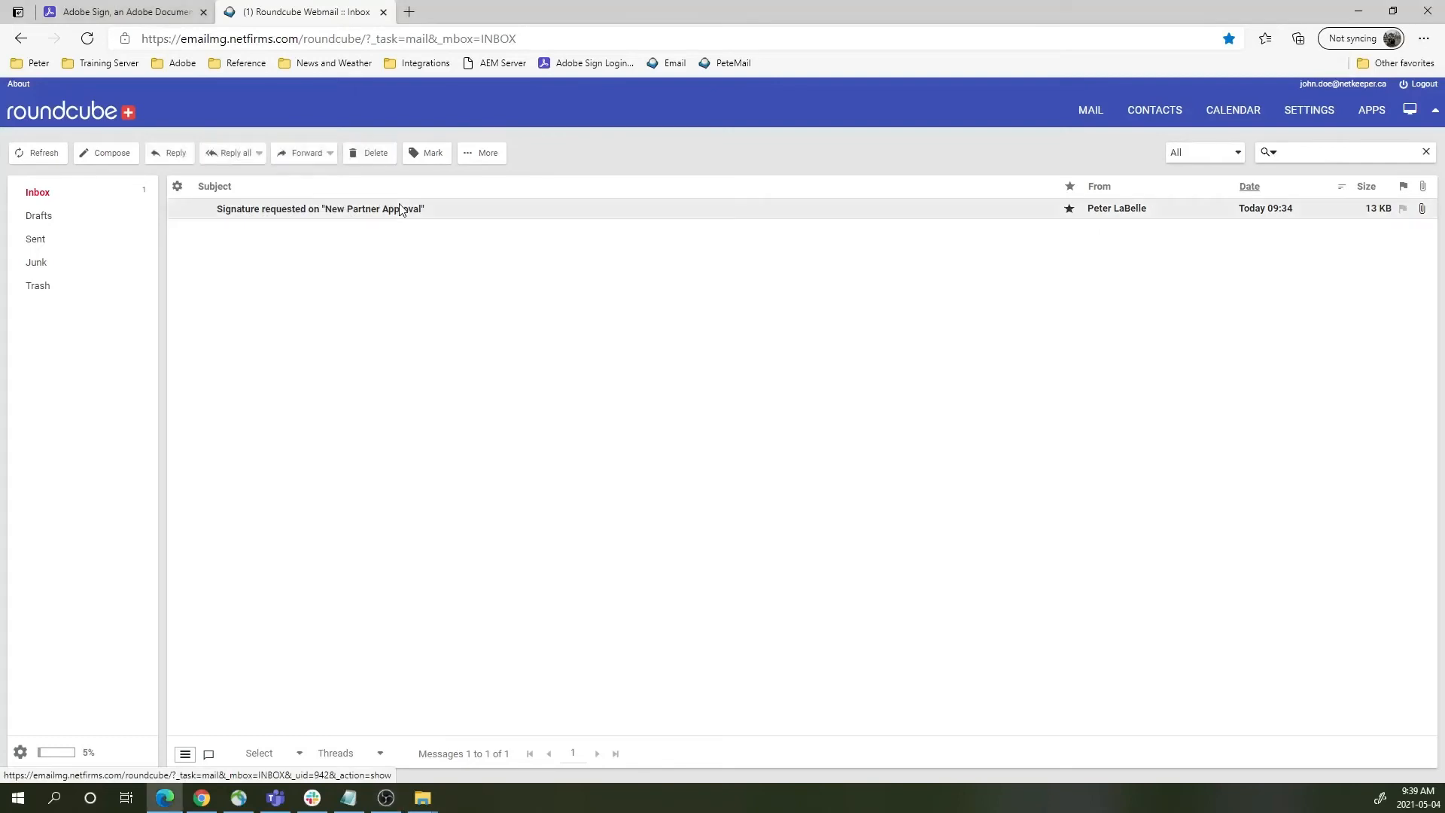
pyautogui.rightClick(550, 212)
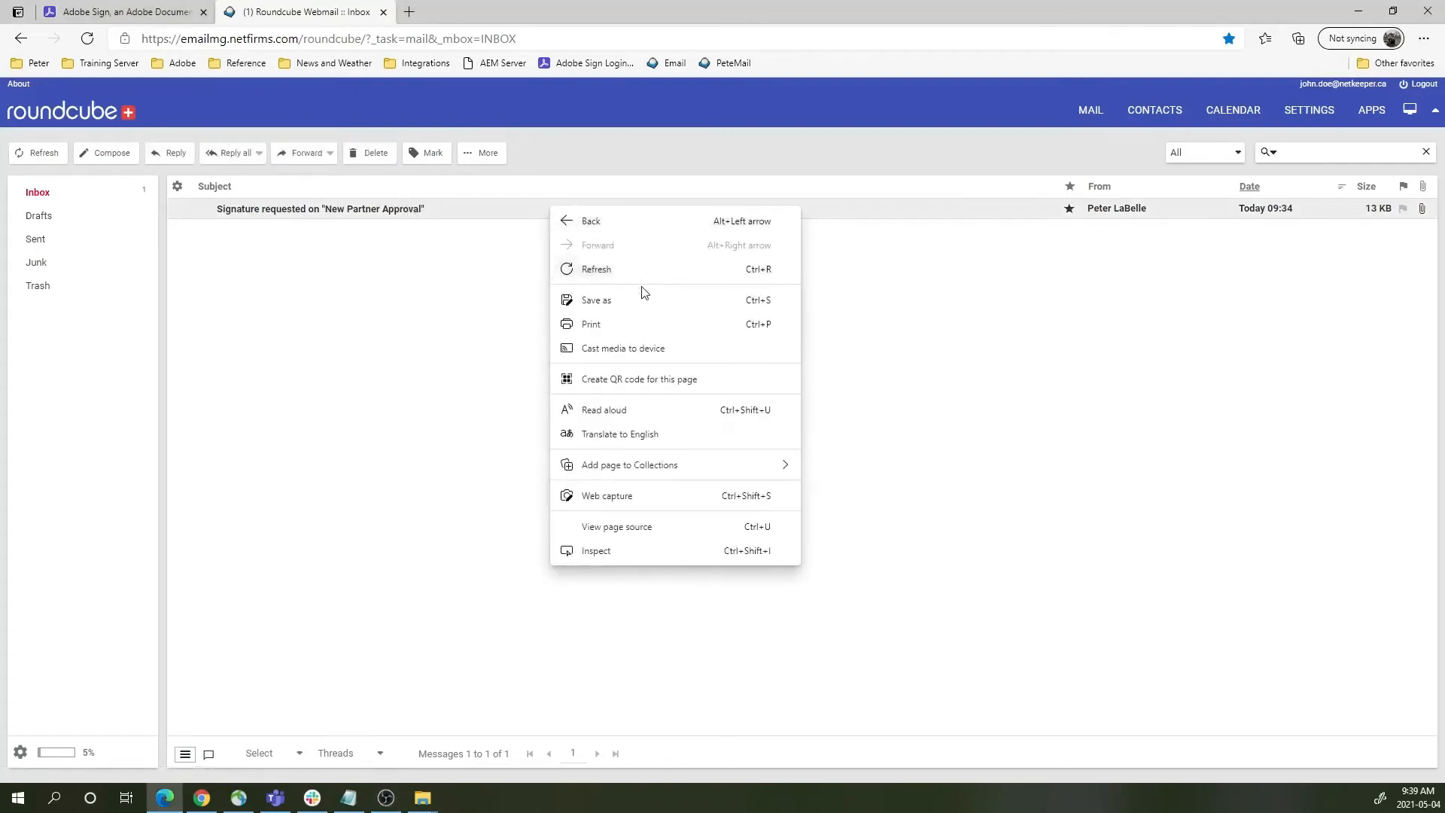
pyautogui.click(387, 213)
pyautogui.doubleClick(387, 213)
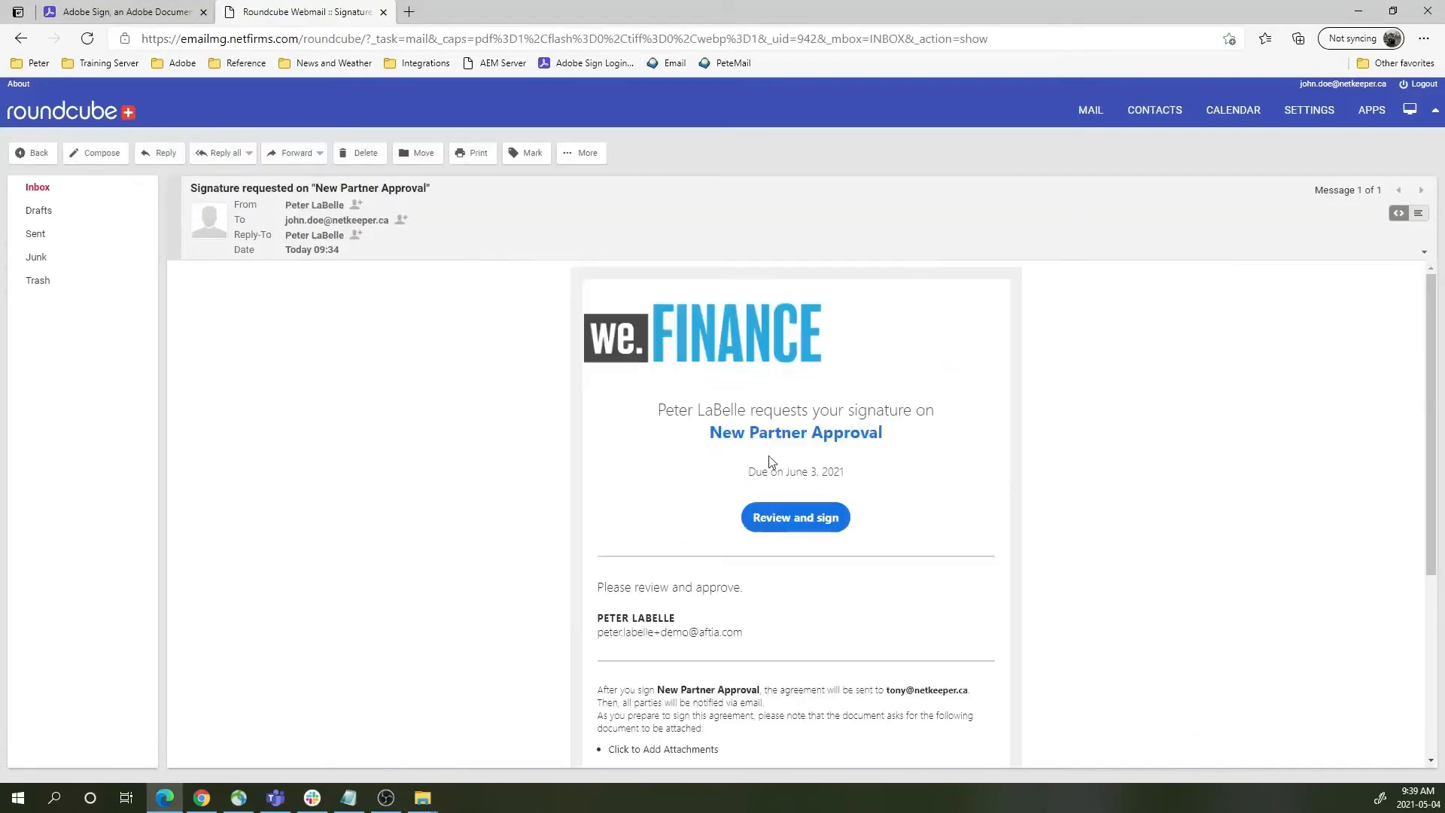
pyautogui.rightClick(824, 526)
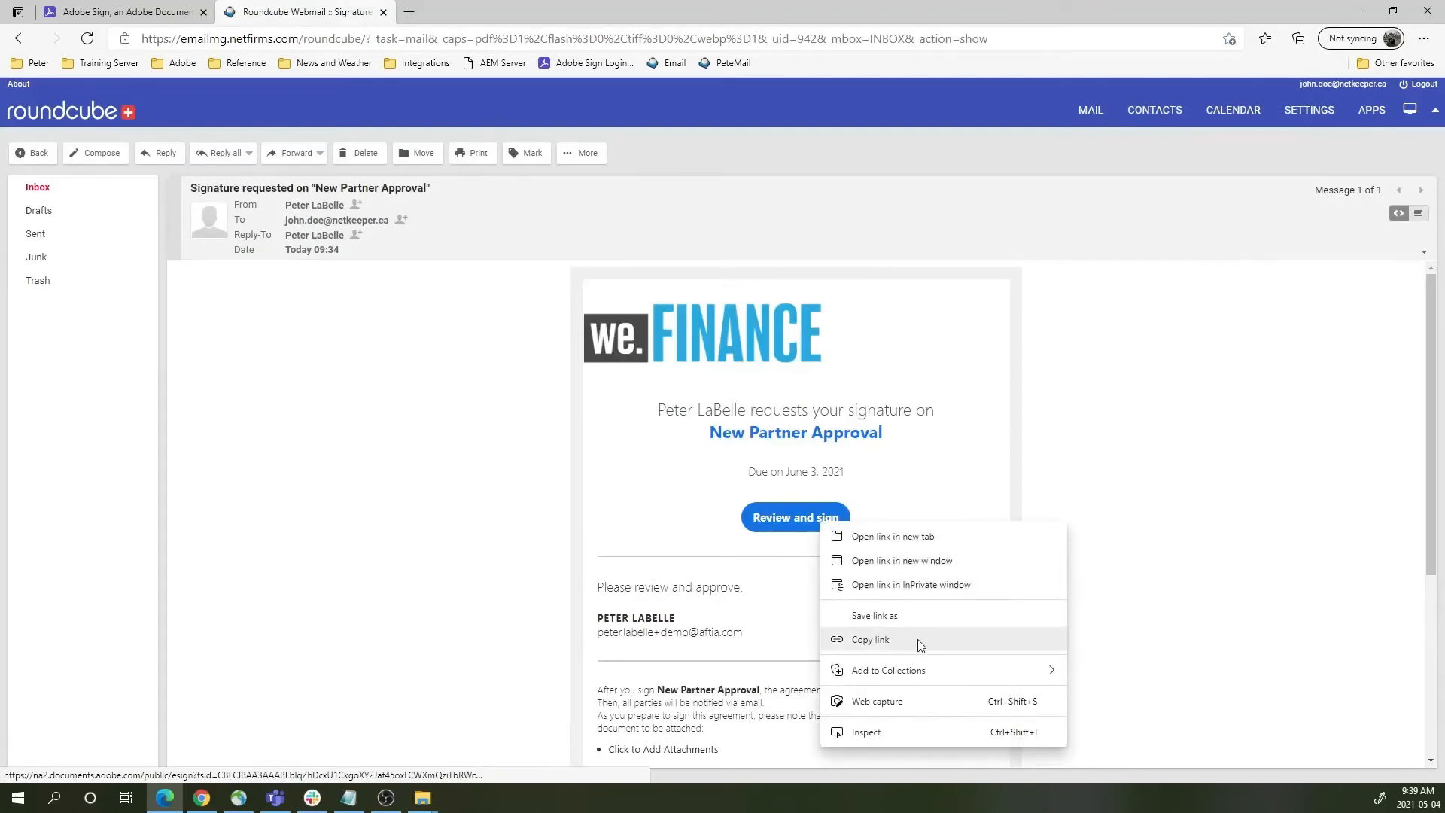
pyautogui.click(904, 586)
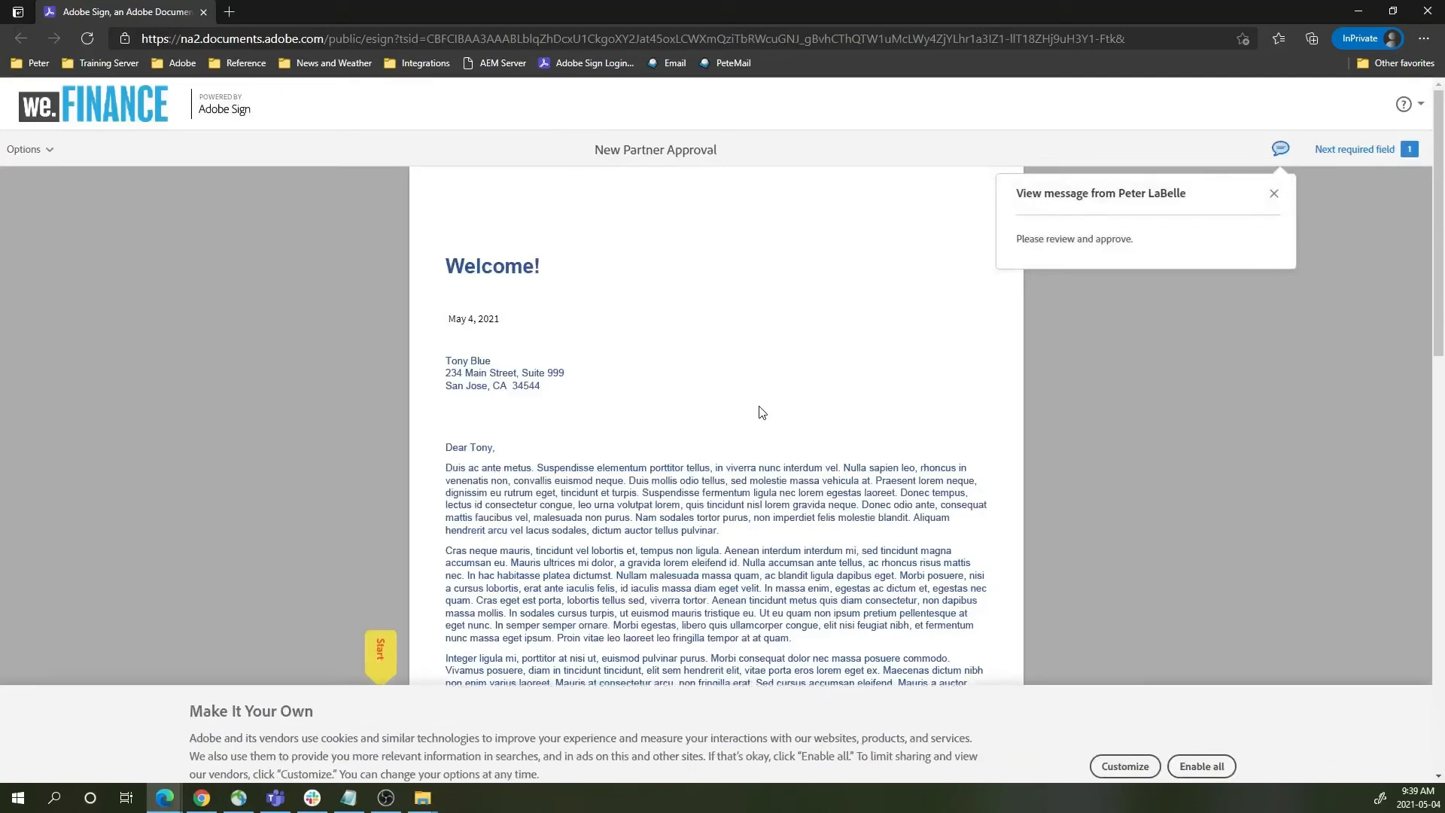
# - Enable all cookies and scroll past the Welcome letter to the page 2 Agreement Document form
pyautogui.click(1220, 757)
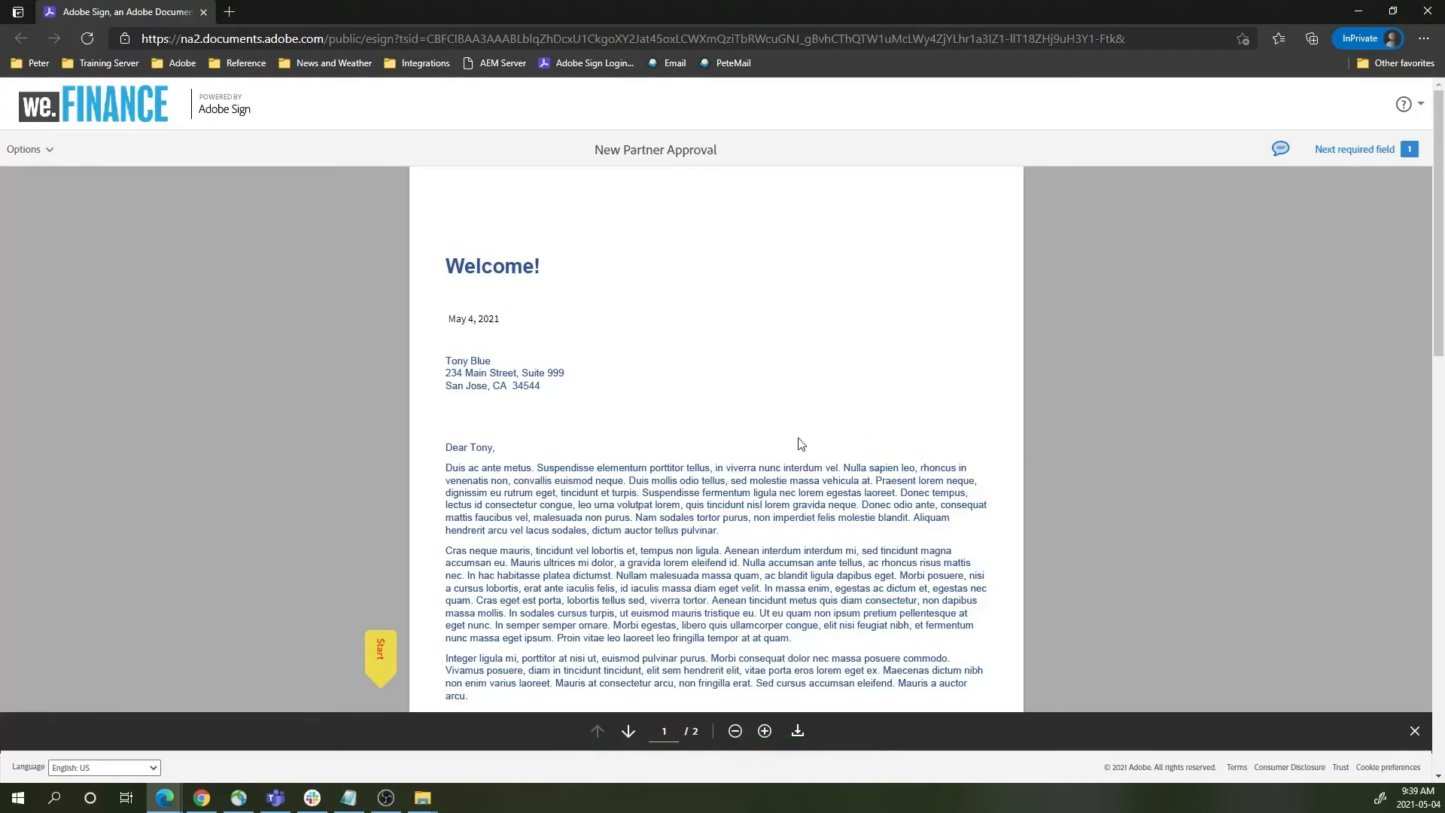
pyautogui.scroll(-1, 790, 438)
pyautogui.scroll(-4, 786, 431)
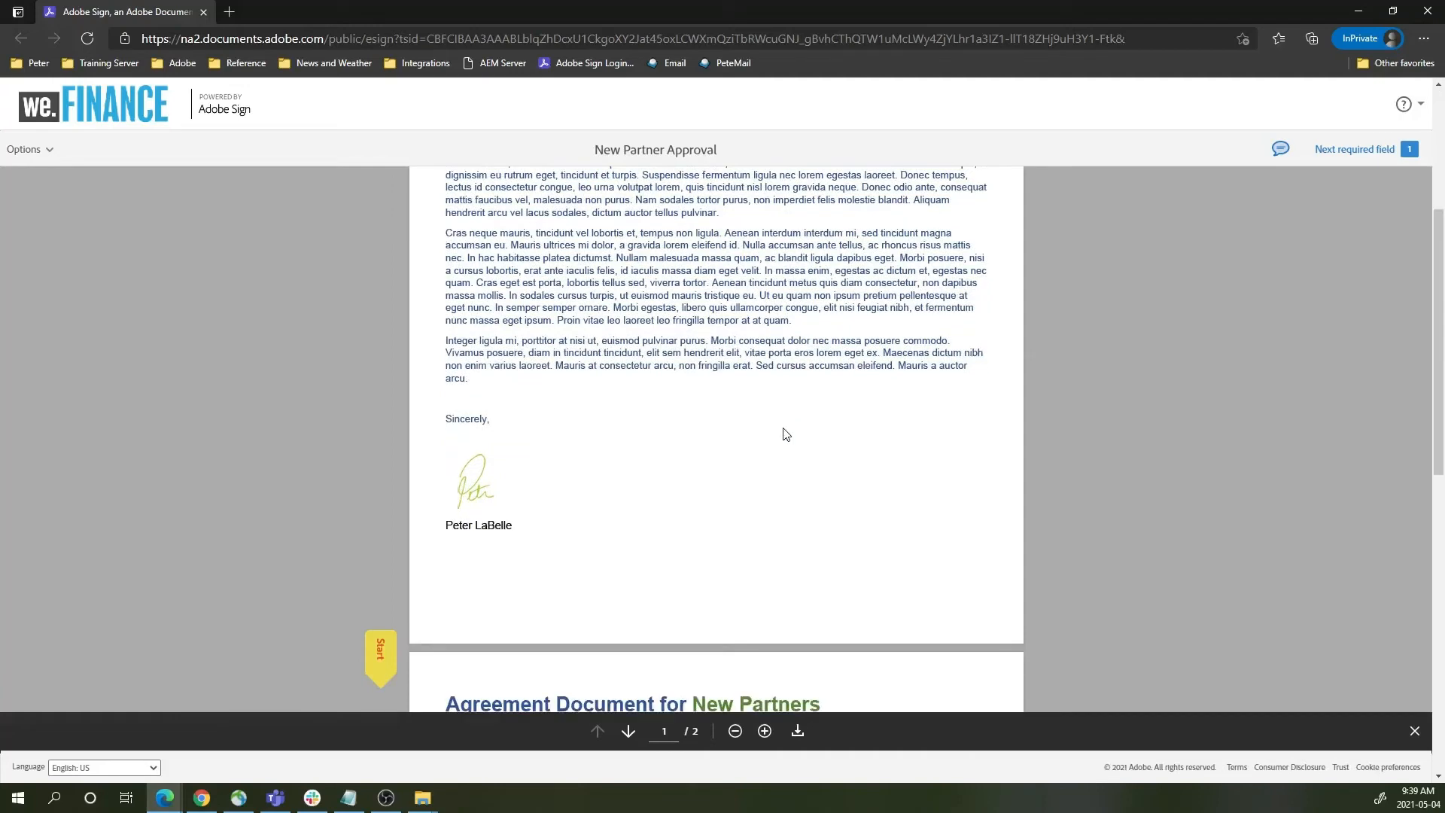
pyautogui.scroll(5, 782, 426)
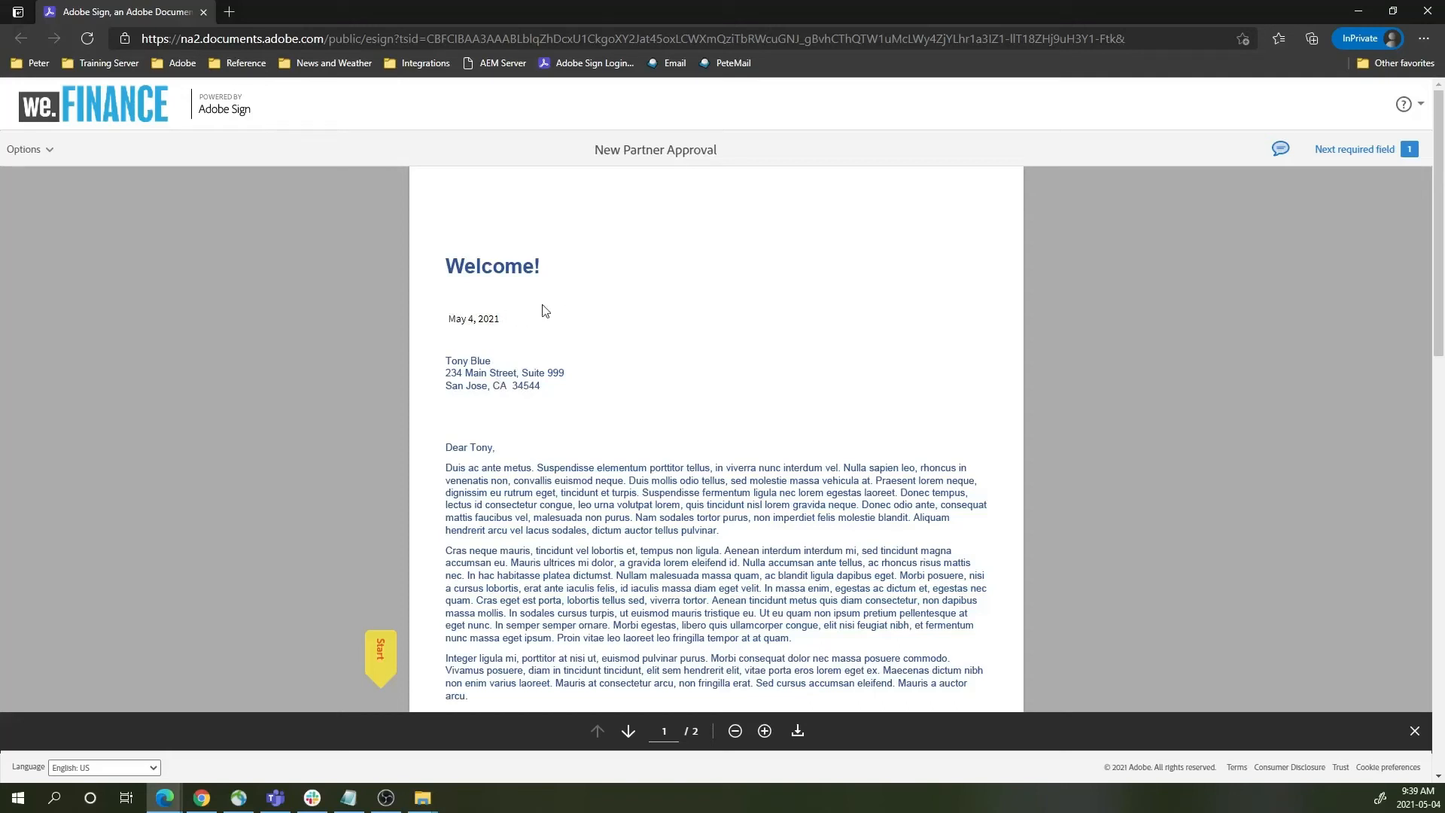
pyautogui.scroll(-7, 639, 412)
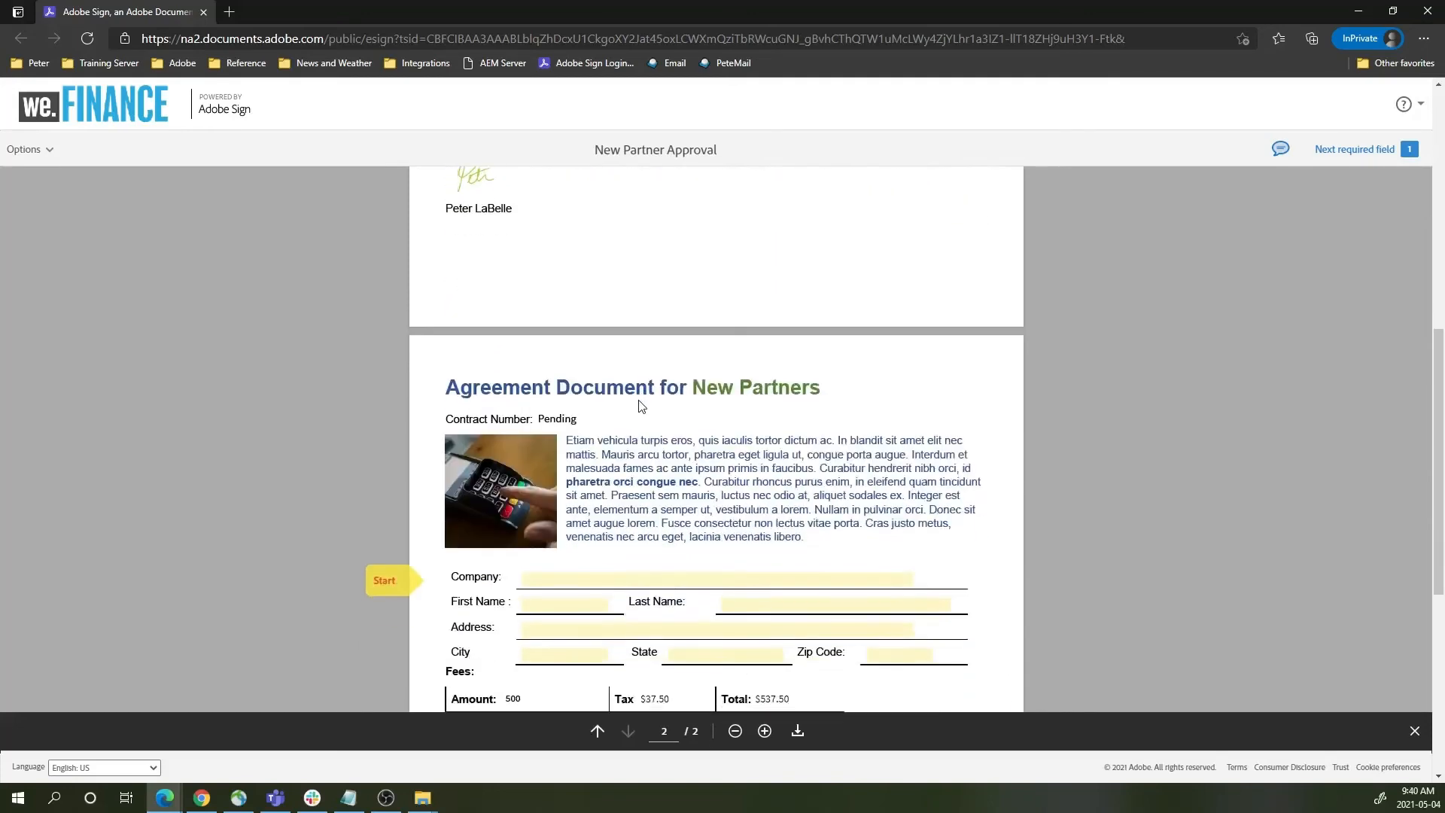
pyautogui.scroll(-1, 648, 396)
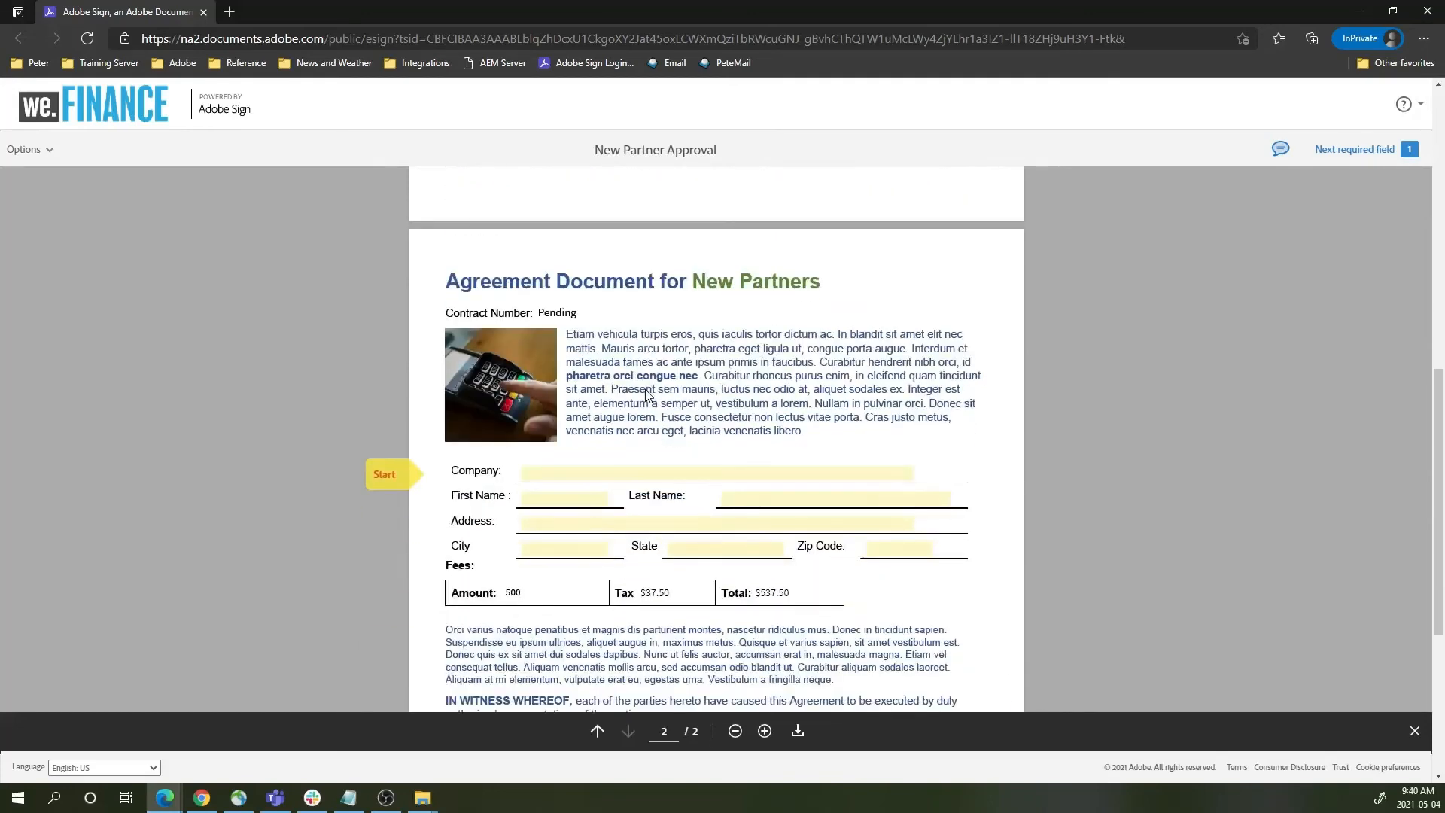
pyautogui.scroll(-1, 648, 395)
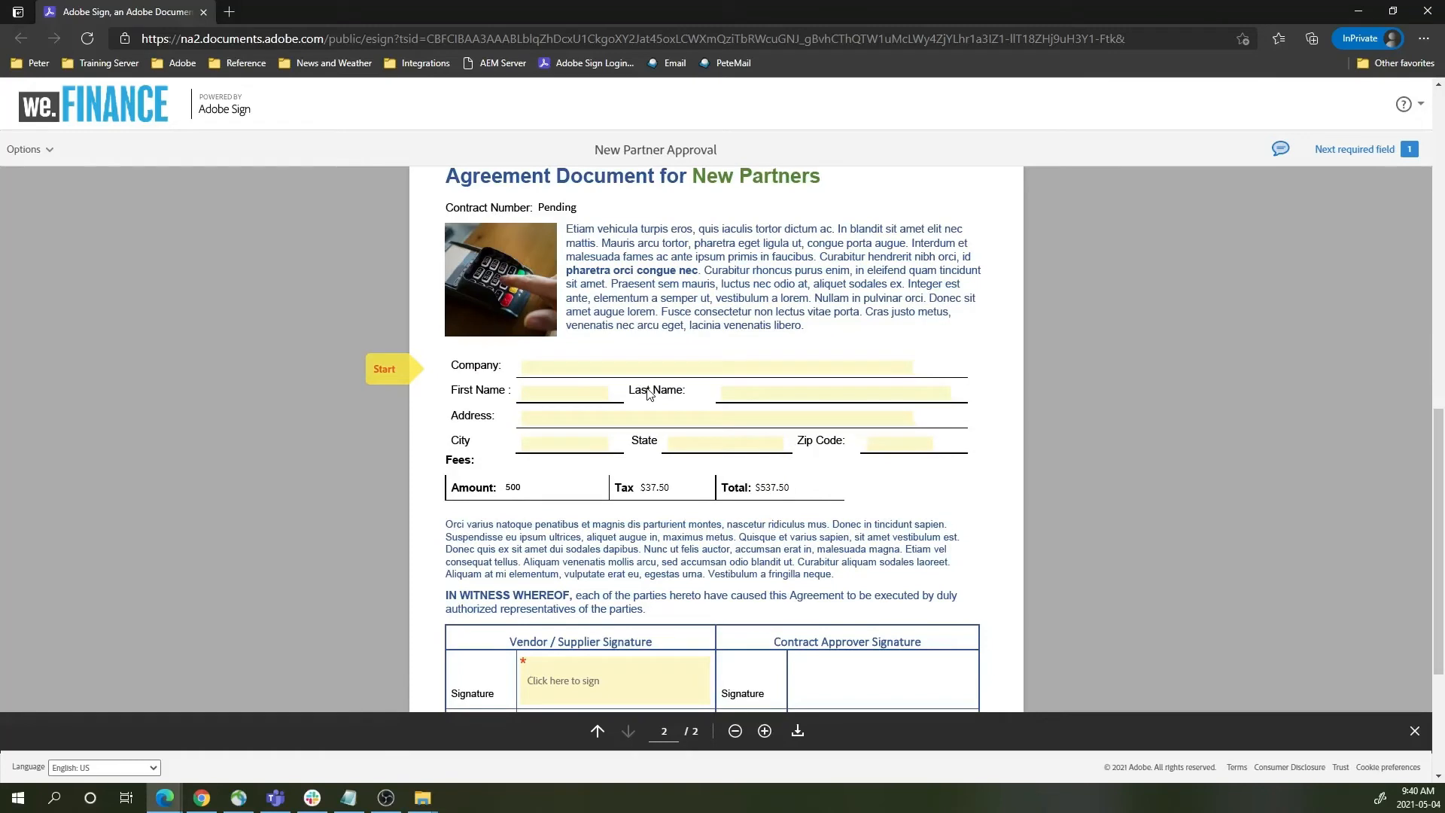
# - Autofill the partner form from the saved ACME entry and change Company to 'First Global Suppliers Inc'
pyautogui.click(624, 366)
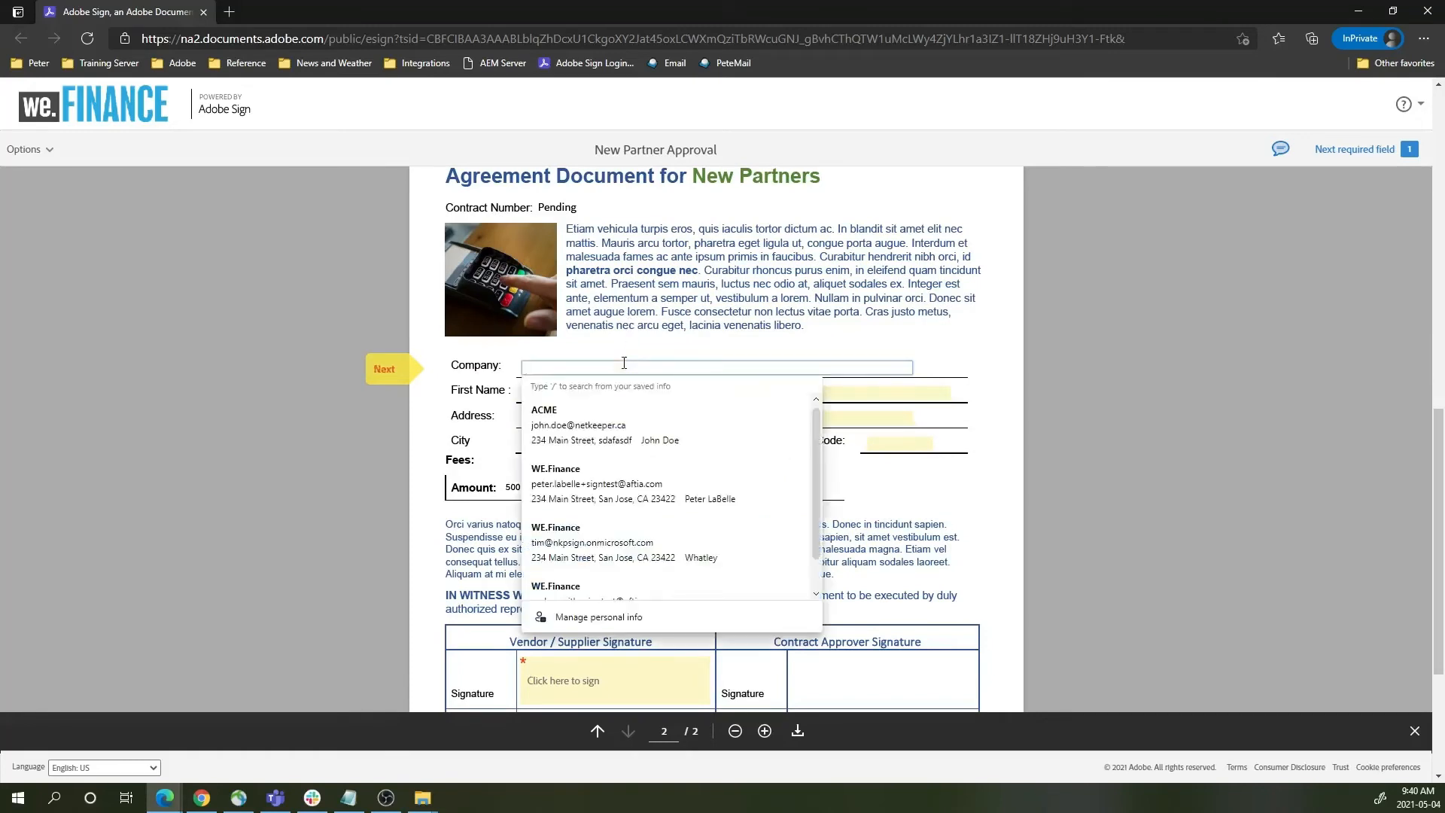
pyautogui.click(639, 436)
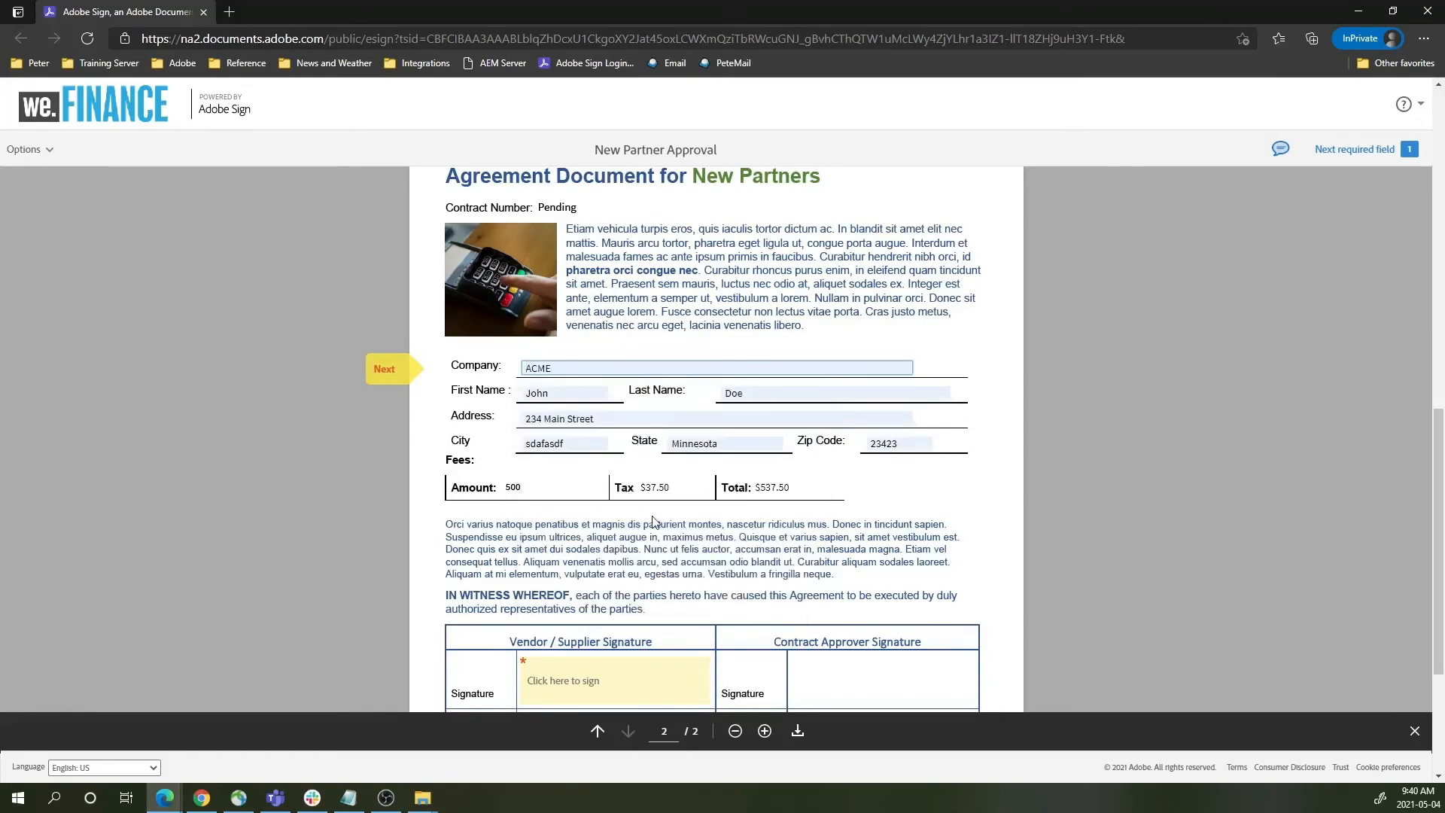
pyautogui.hotkey('ctrl', 'a')
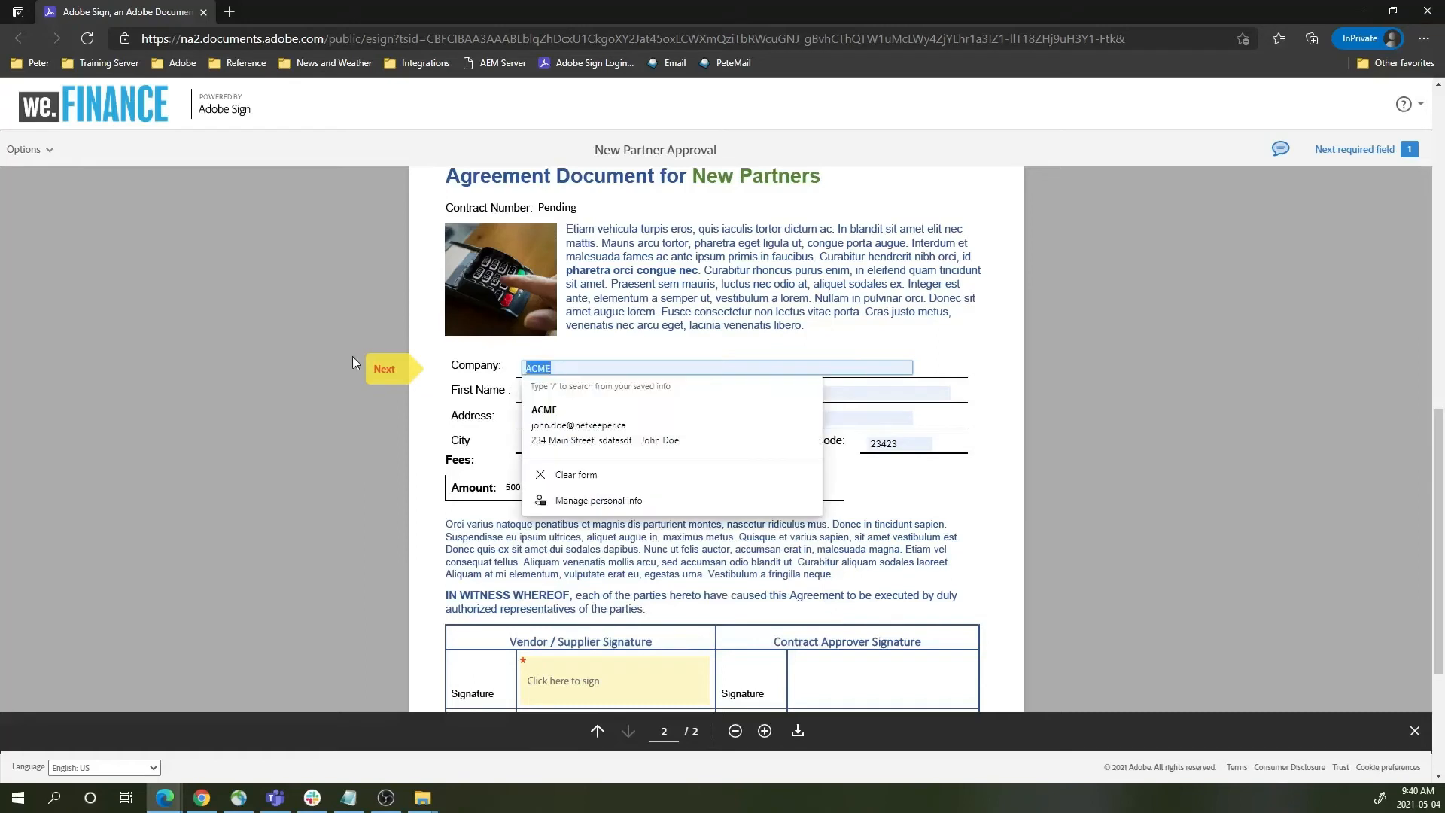
pyautogui.write('Global')
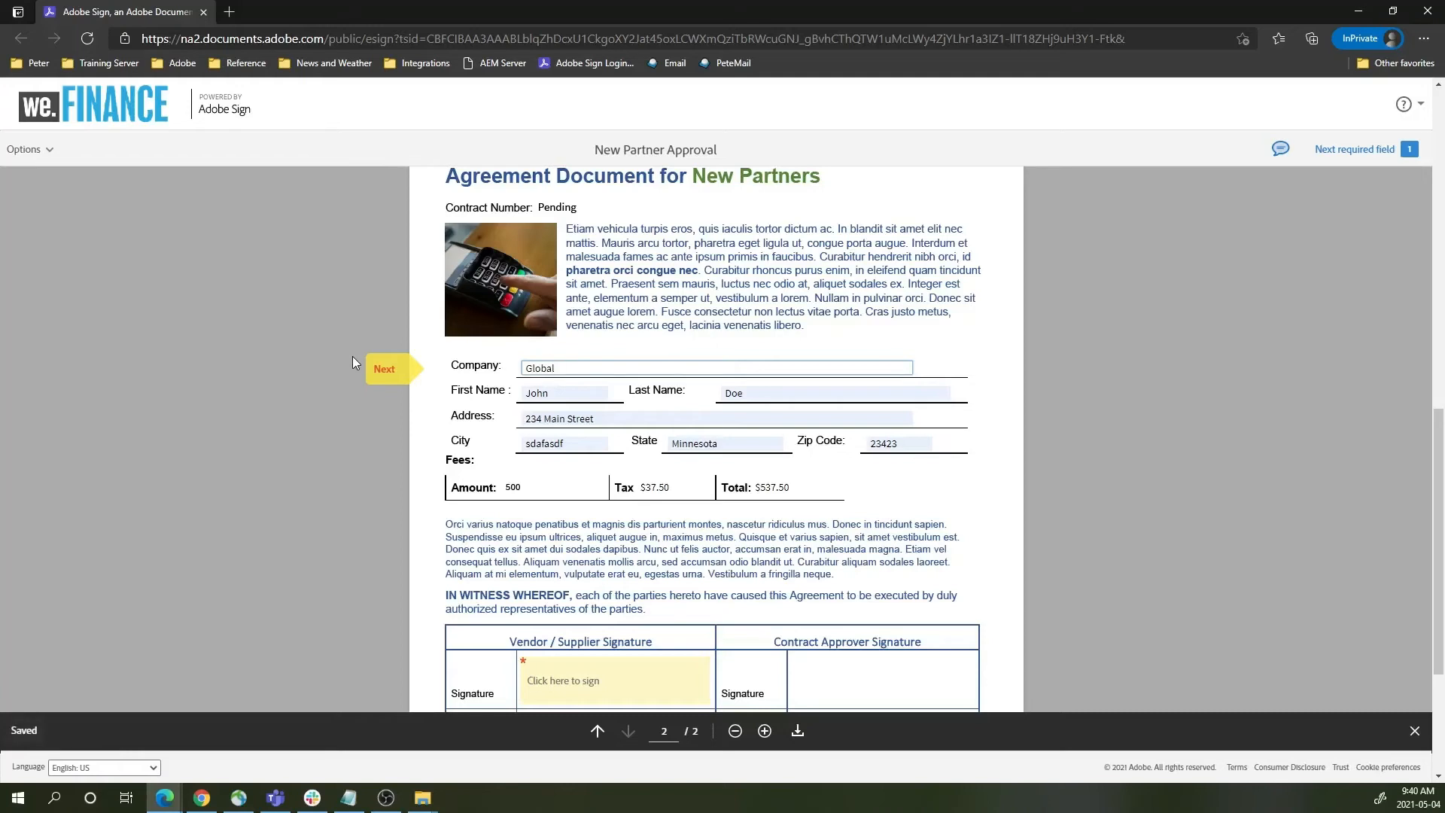
pyautogui.press('BackSpace')
pyautogui.press('BackSpace')
pyautogui.press('BackSpace')
pyautogui.press('BackSpace')
pyautogui.press('BackSpace')
pyautogui.press('BackSpace')
pyautogui.press('BackSpace')
pyautogui.write('First Global Suppliers Inc')
pyautogui.click(601, 568)
pyautogui.scroll(-3, 636, 569)
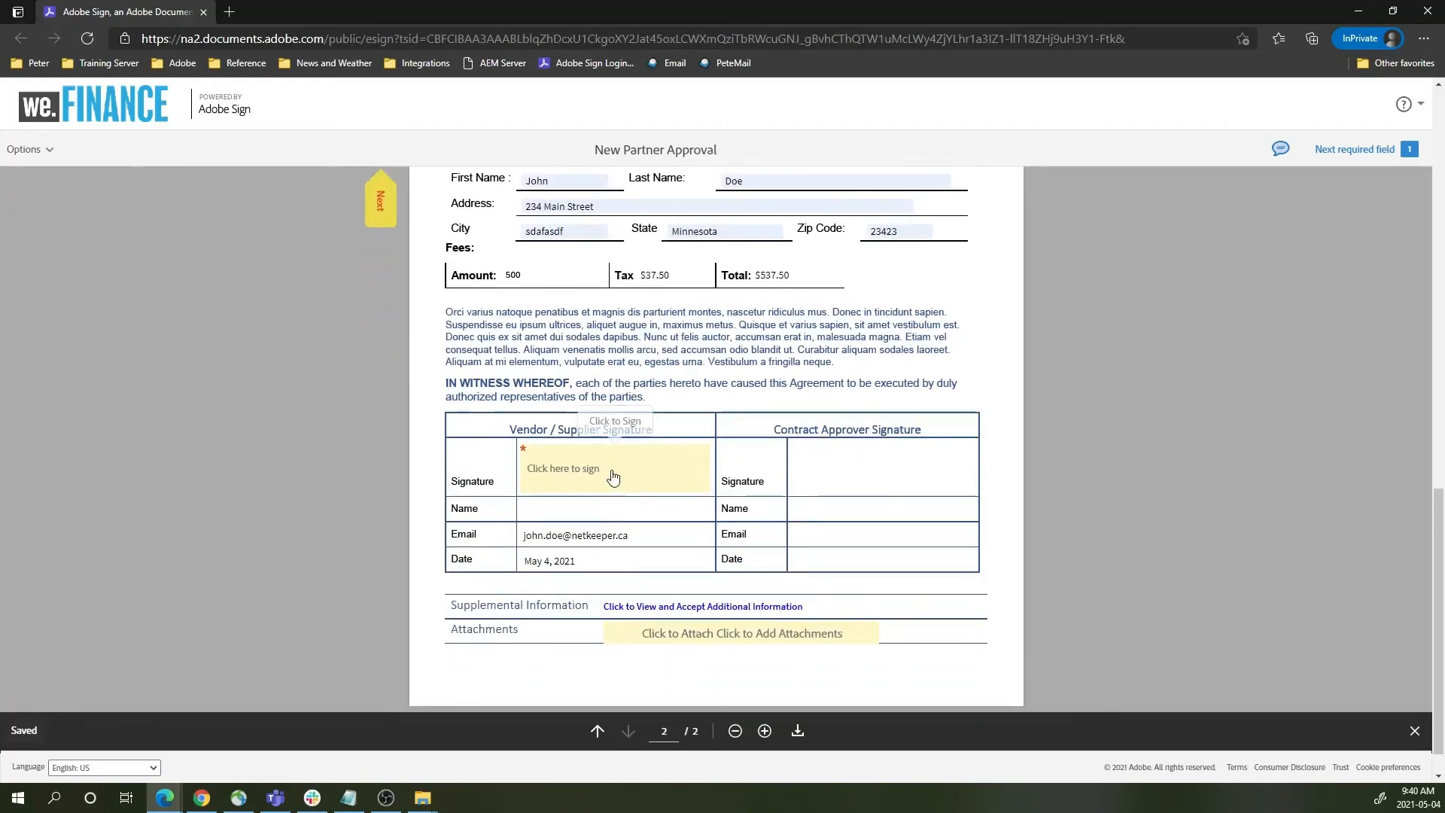
# - Apply a typed signature of the signer's name to the Vendor / Supplier Signature field
pyautogui.click(613, 470)
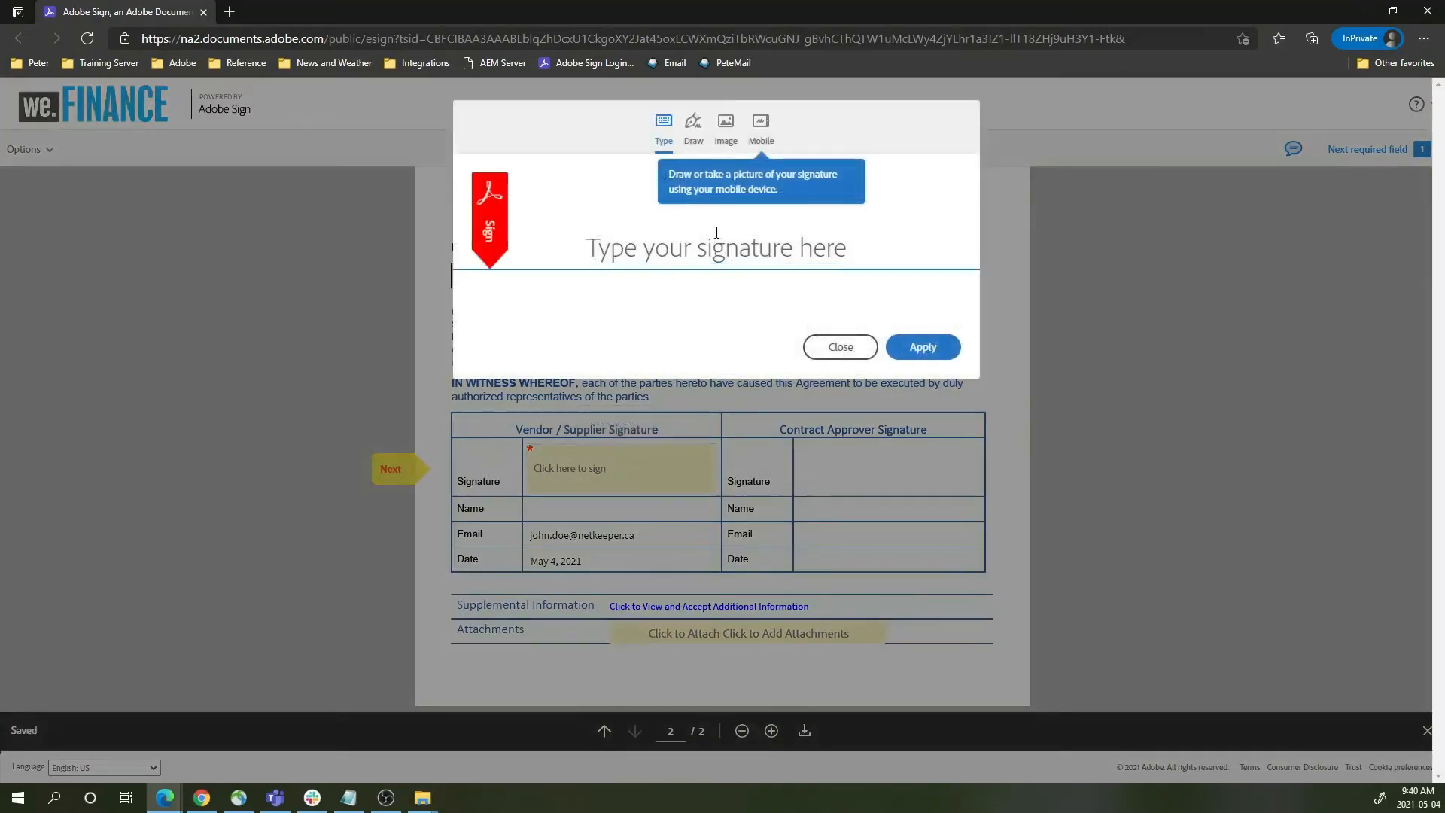
pyautogui.write('John')
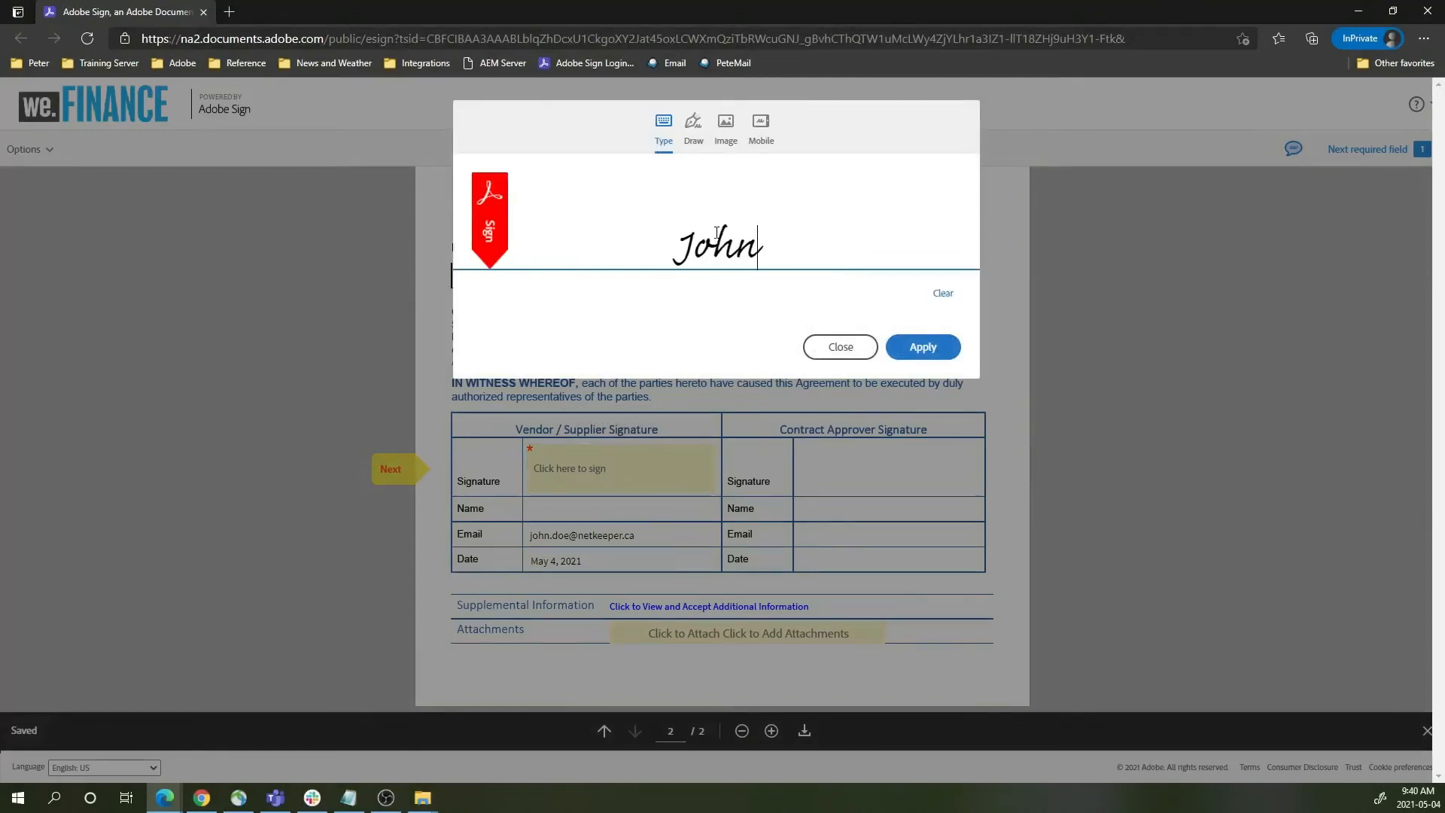
pyautogui.write(' Doe')
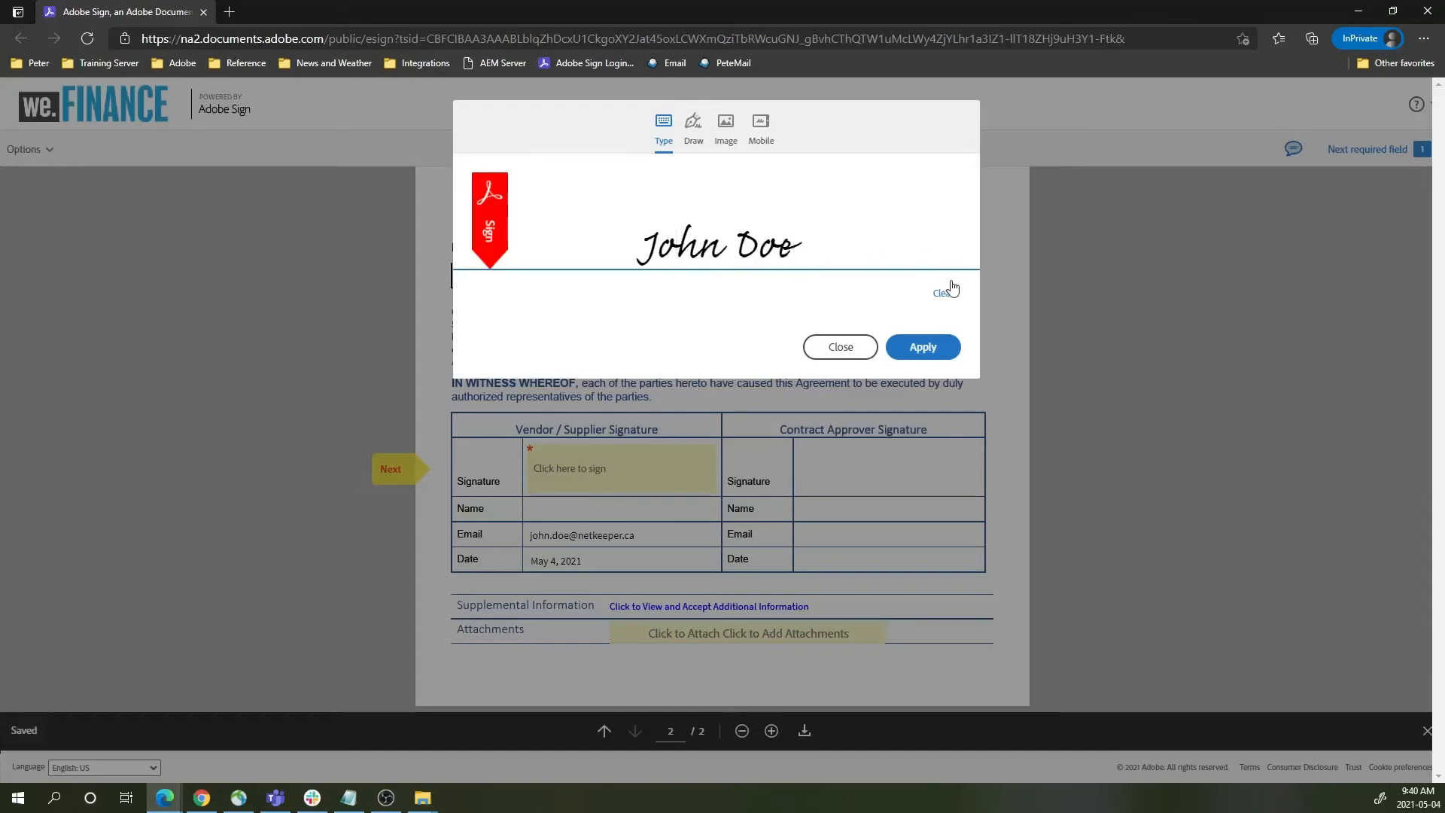
pyautogui.click(924, 351)
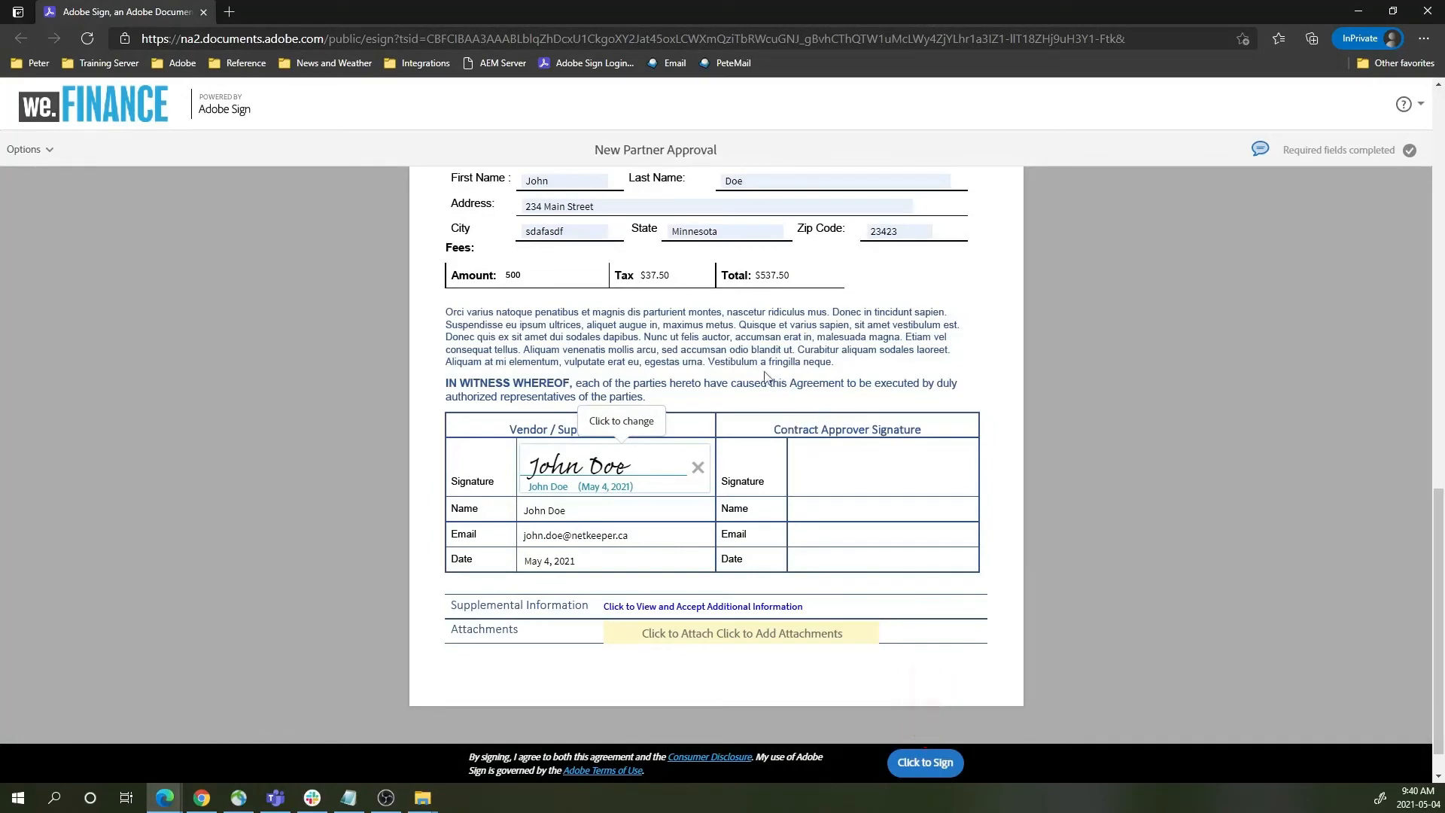
# - Attach Company Background.pdf, review the document, and submit the signed agreement with Click to Sign
pyautogui.click(724, 636)
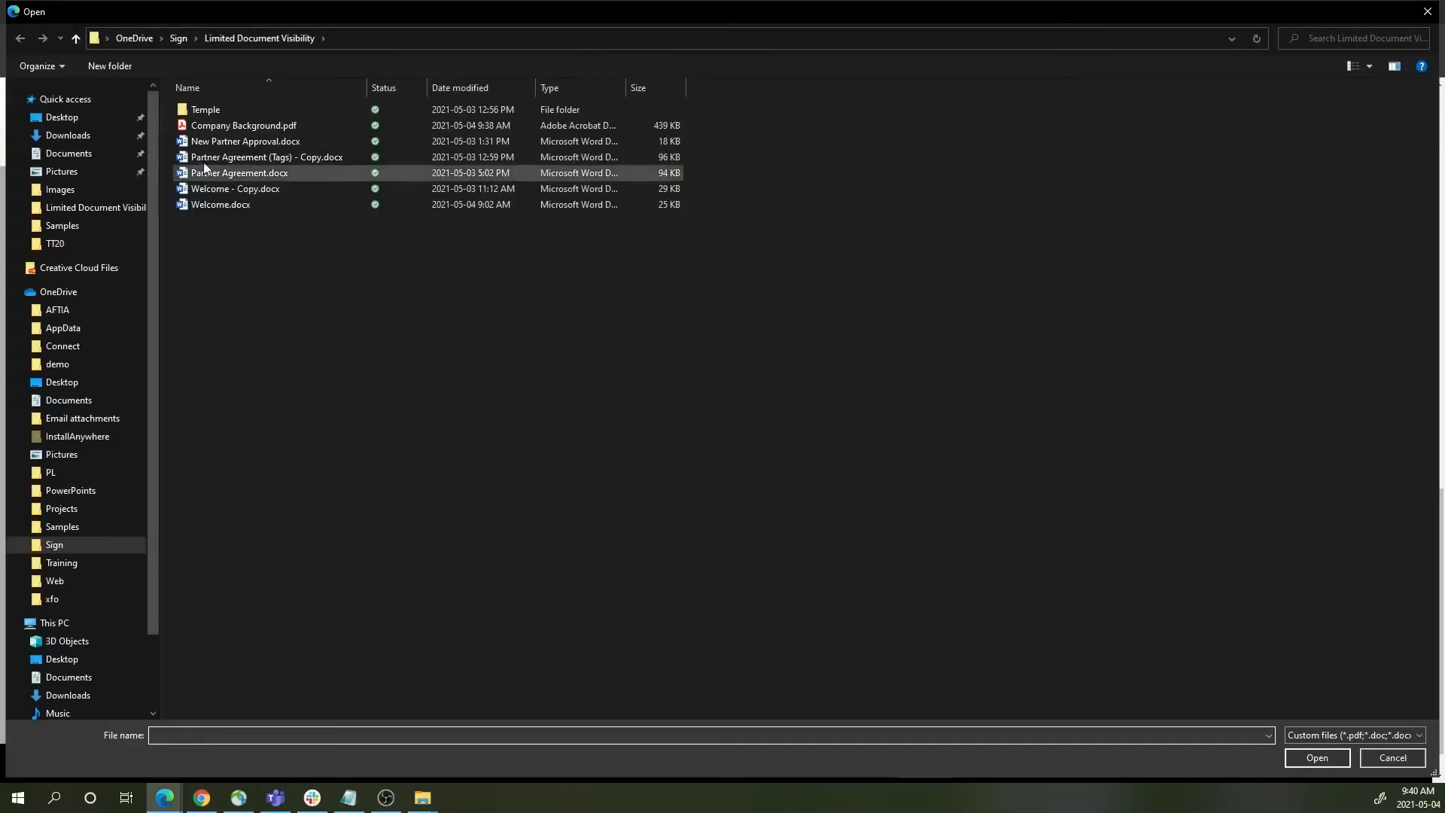
pyautogui.doubleClick(243, 125)
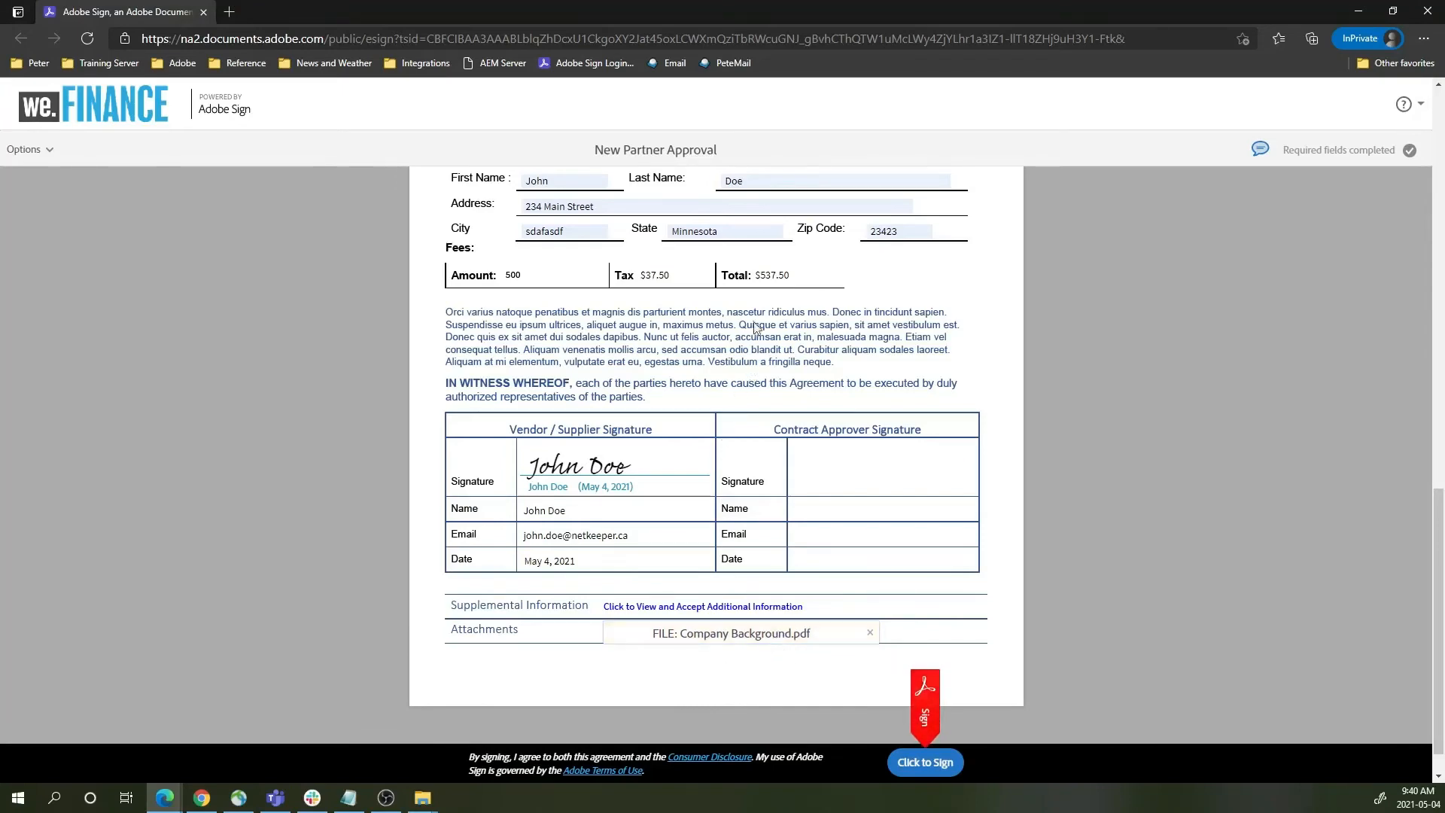
pyautogui.scroll(7, 757, 331)
pyautogui.scroll(7, 787, 366)
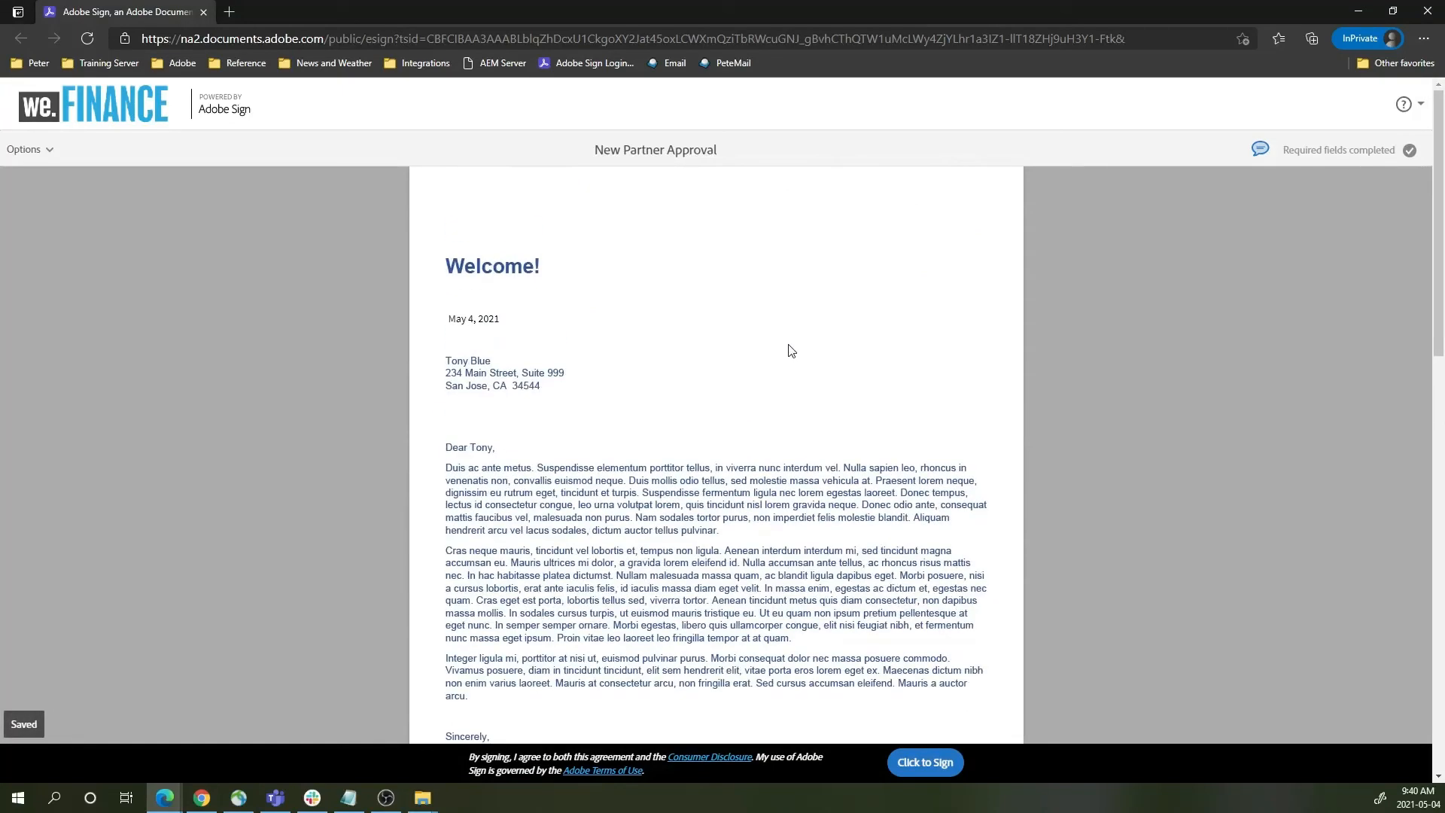
pyautogui.scroll(-7, 788, 350)
pyautogui.scroll(7, 784, 358)
pyautogui.scroll(-15, 767, 376)
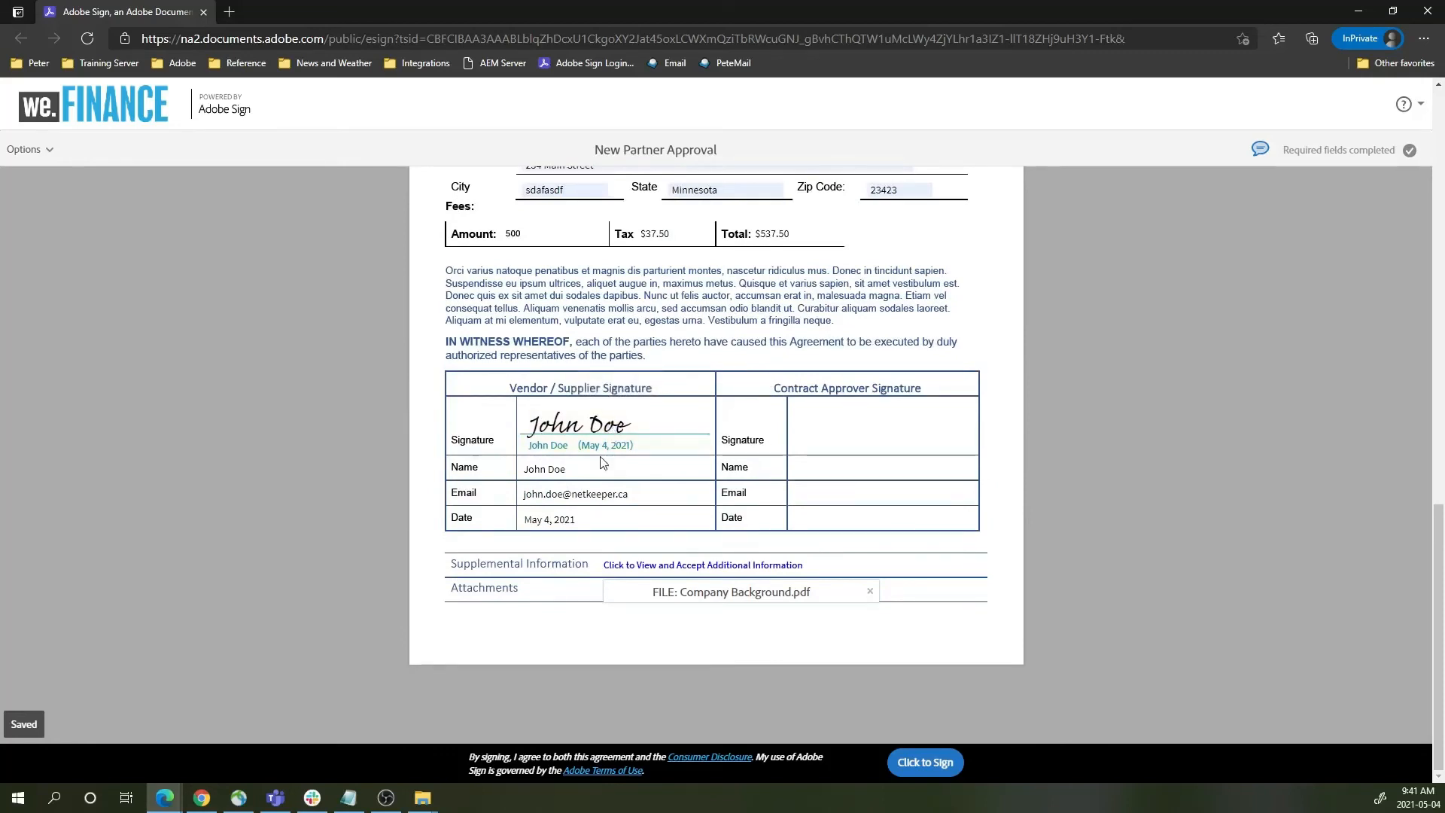
pyautogui.click(920, 763)
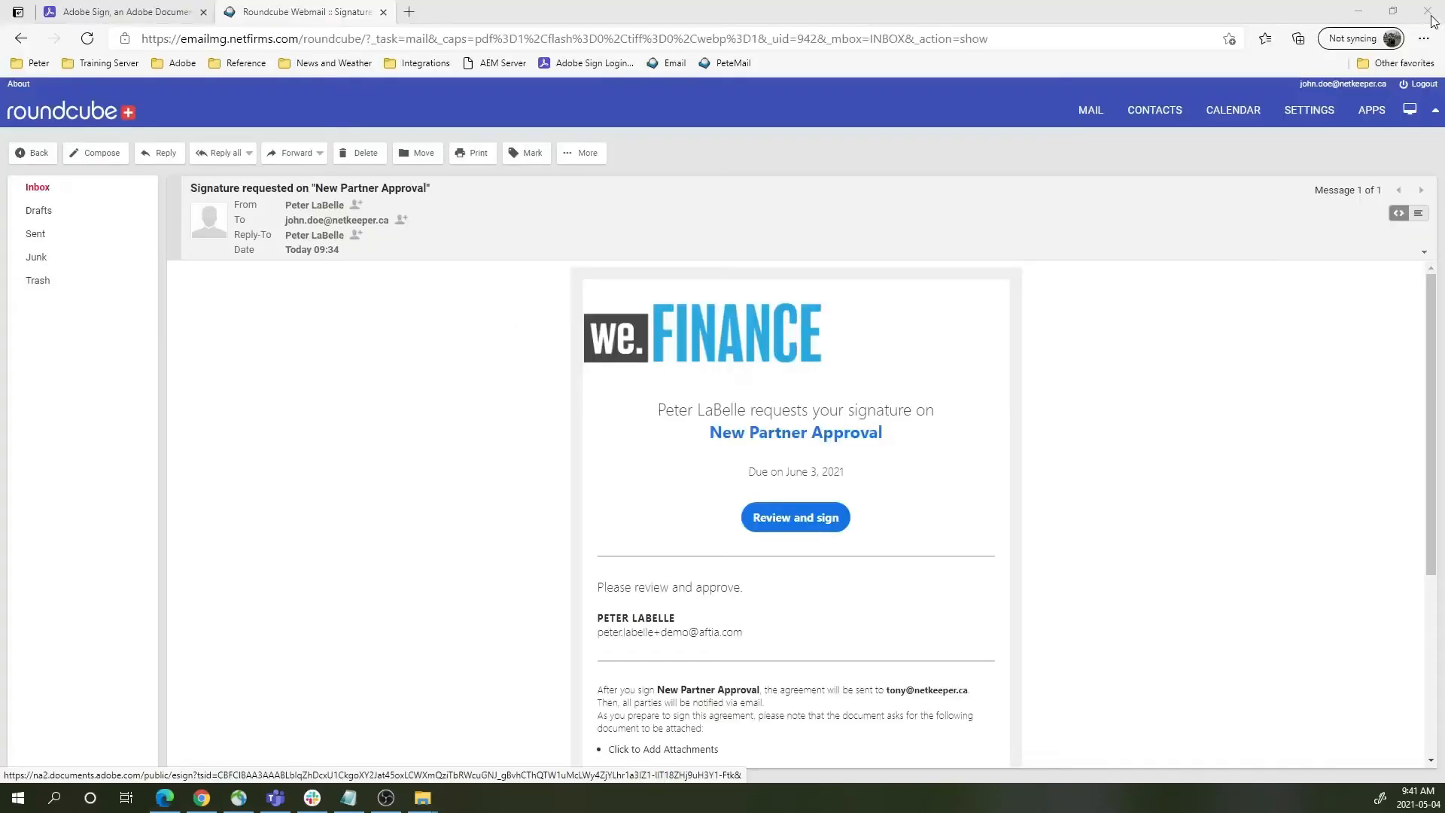
# - Close the private window, log out, and log in to the next signer's mailbox via saved login
pyautogui.click(1428, 11)
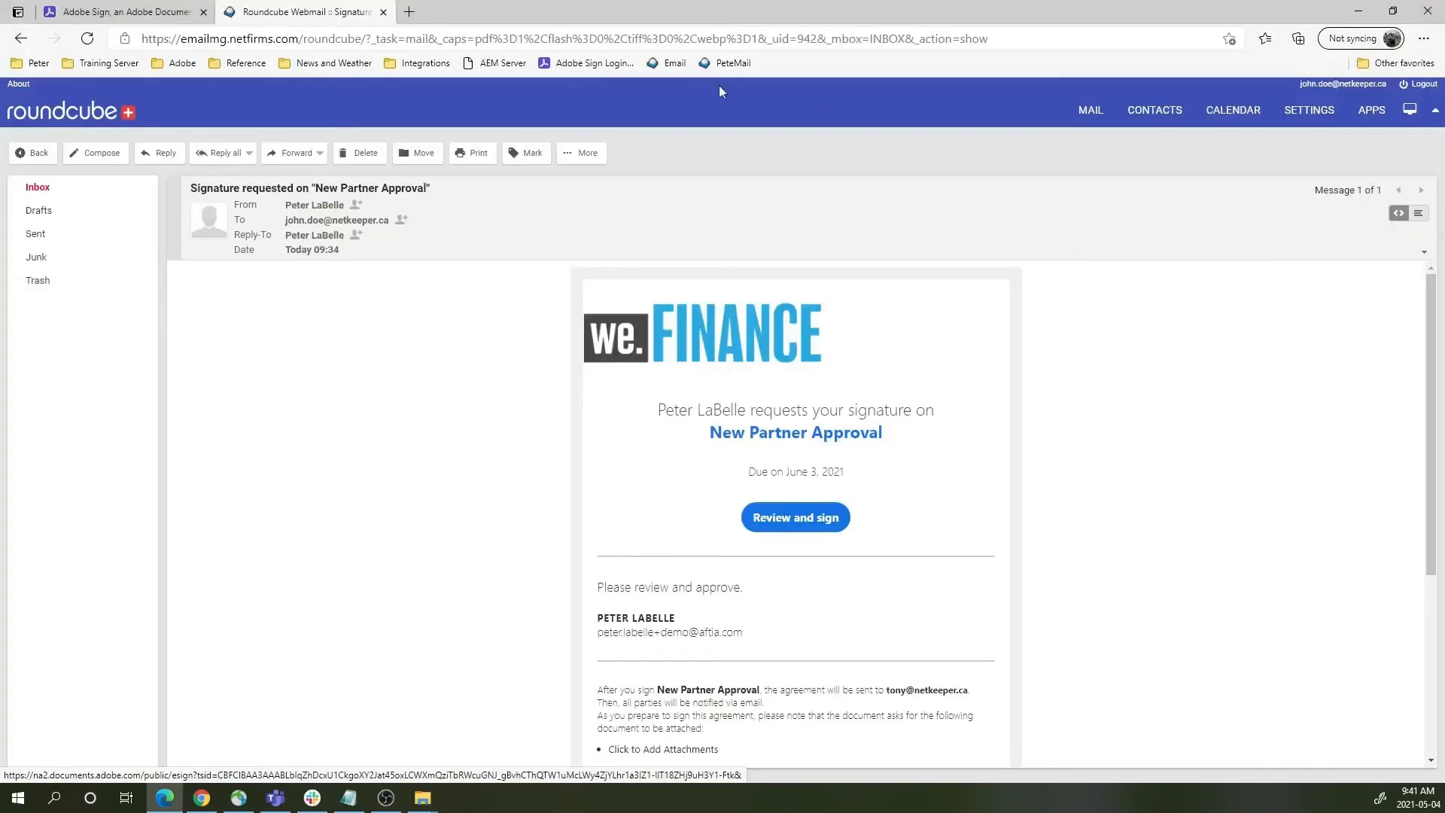
pyautogui.click(1421, 83)
pyautogui.click(752, 339)
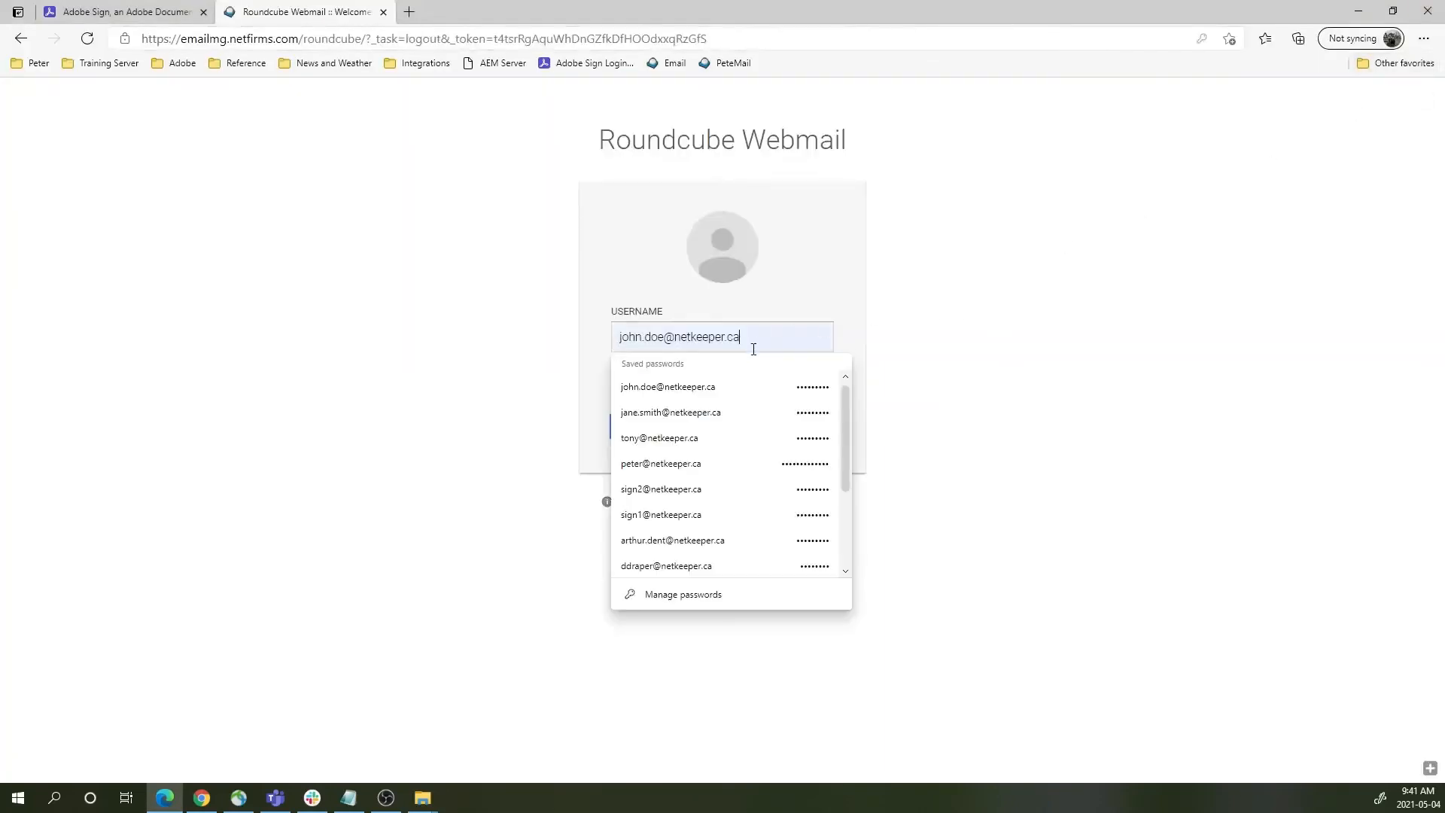
pyautogui.click(689, 433)
pyautogui.click(707, 429)
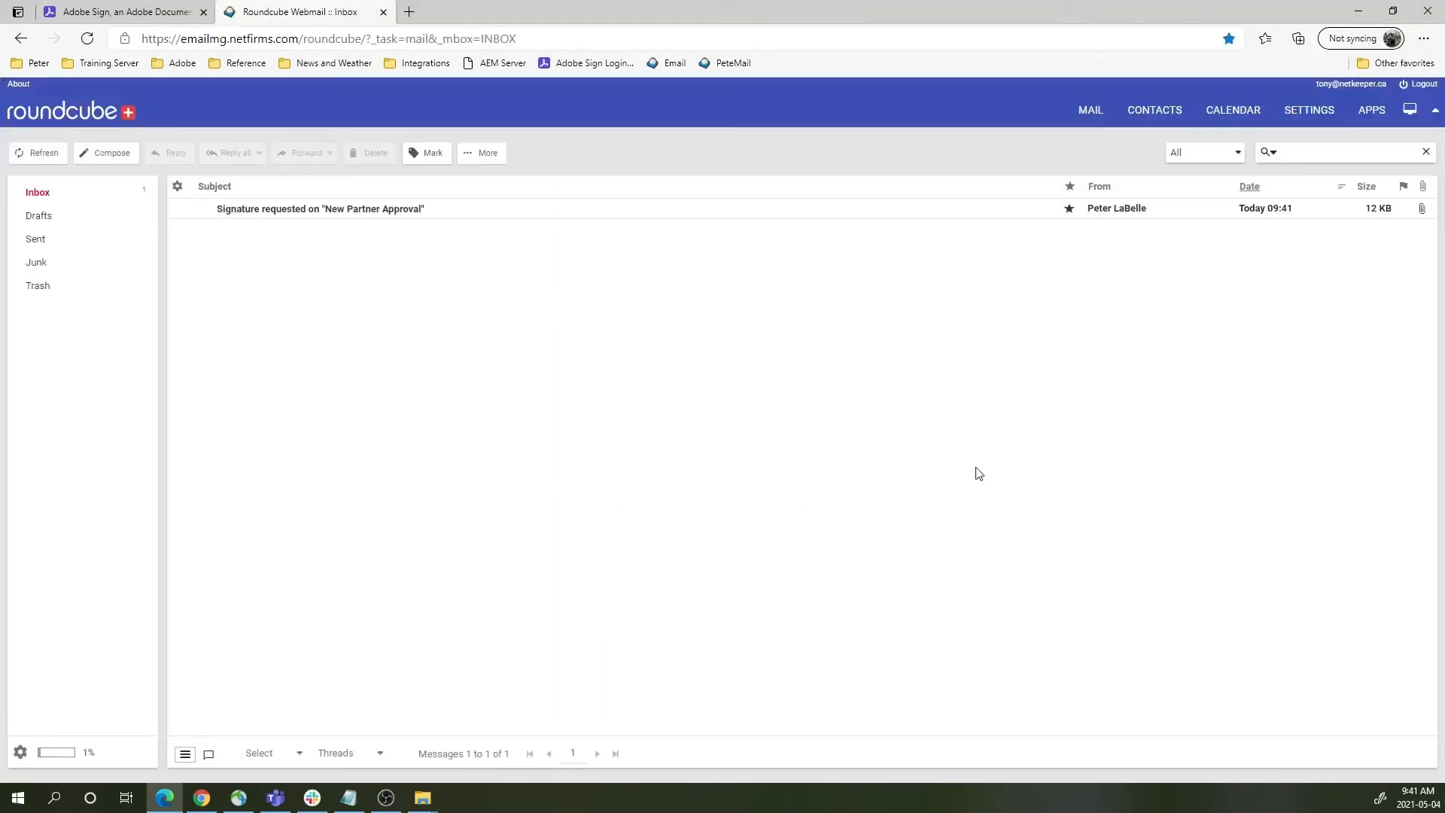
# - Open the signature request email and launch its Review and sign link in an InPrivate window
pyautogui.doubleClick(348, 209)
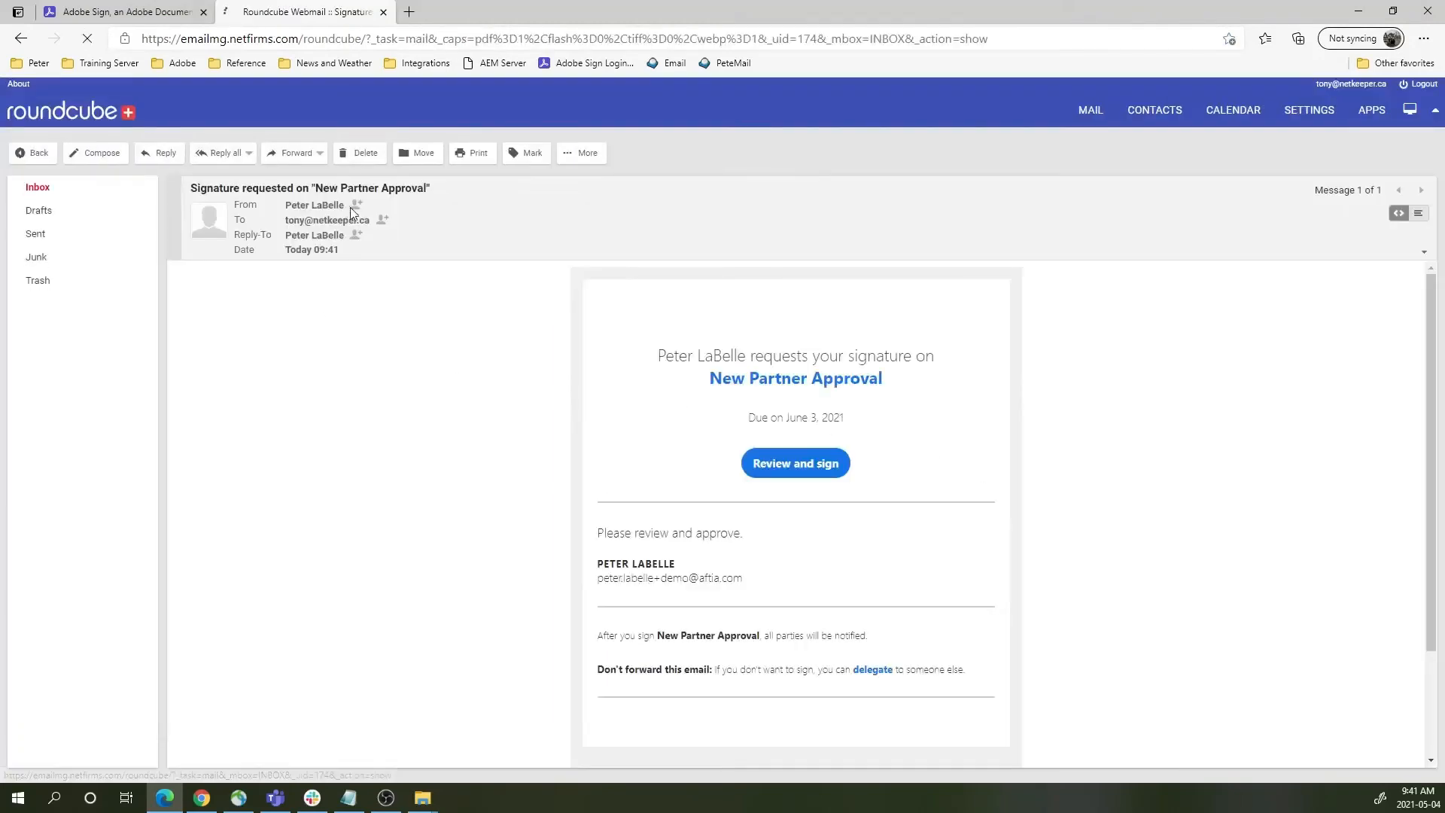
pyautogui.rightClick(805, 520)
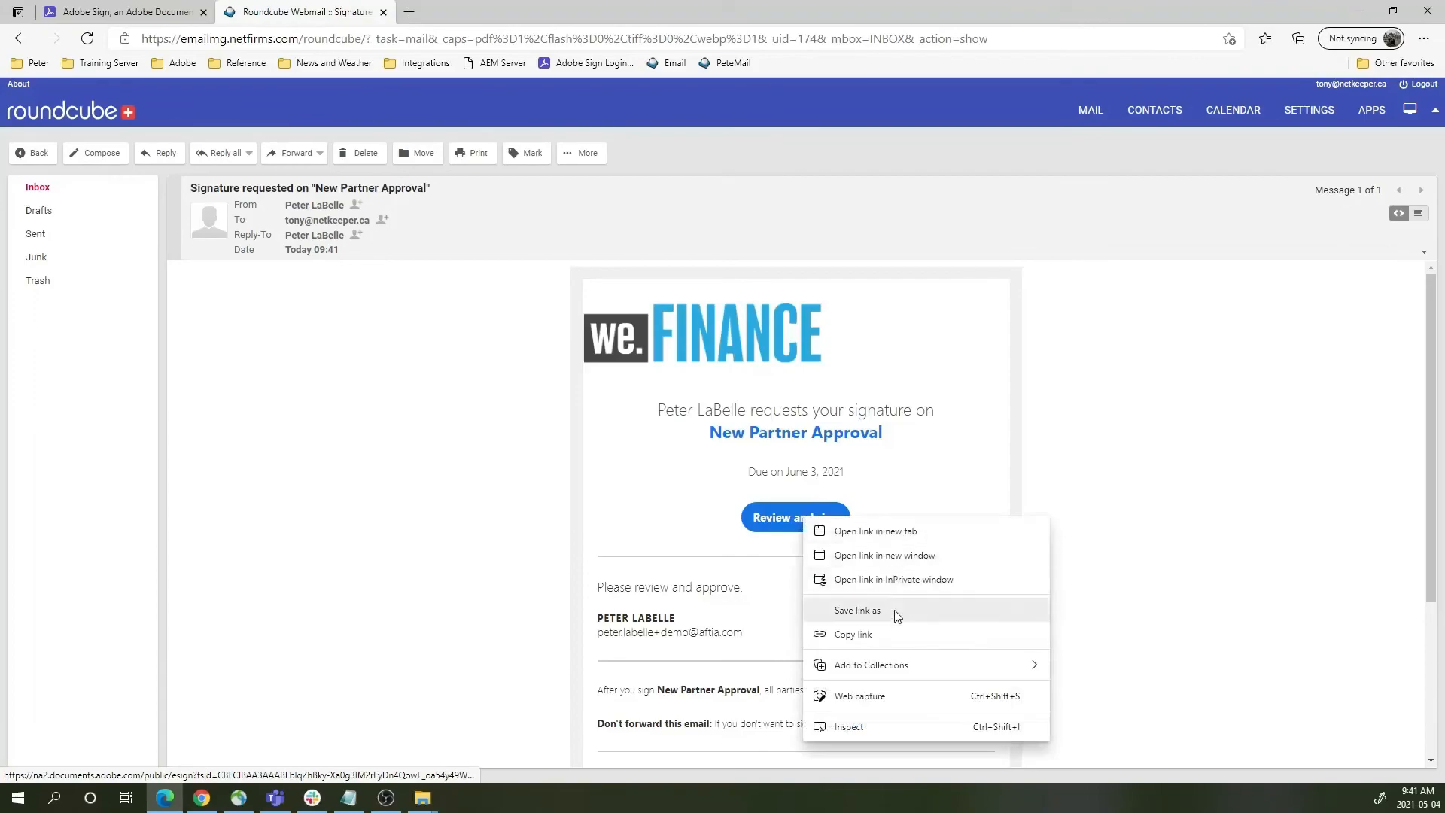
pyautogui.click(871, 580)
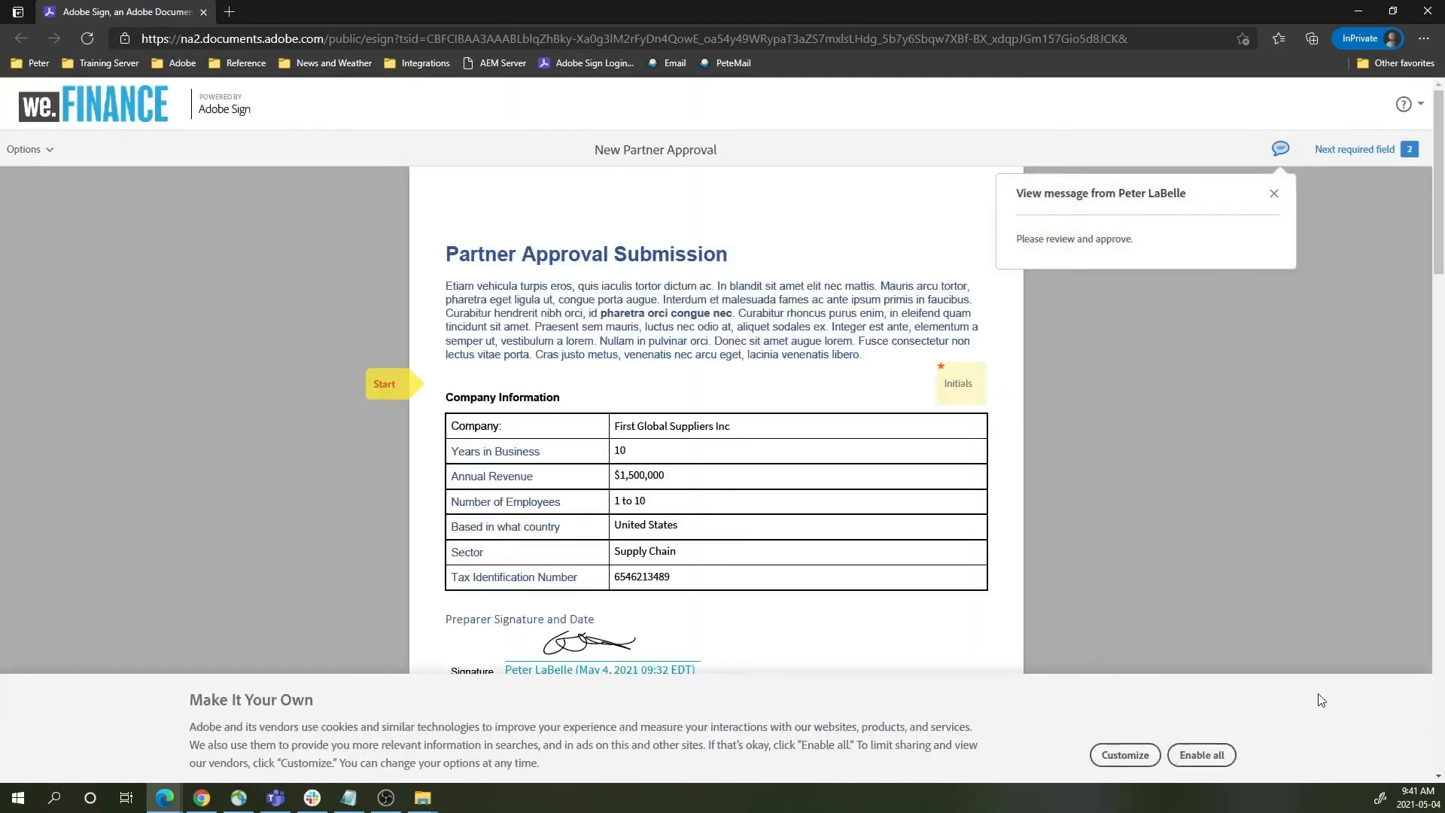
# - Accept all cookies and fill the first page's Initials field with the signer's initials
pyautogui.click(1201, 754)
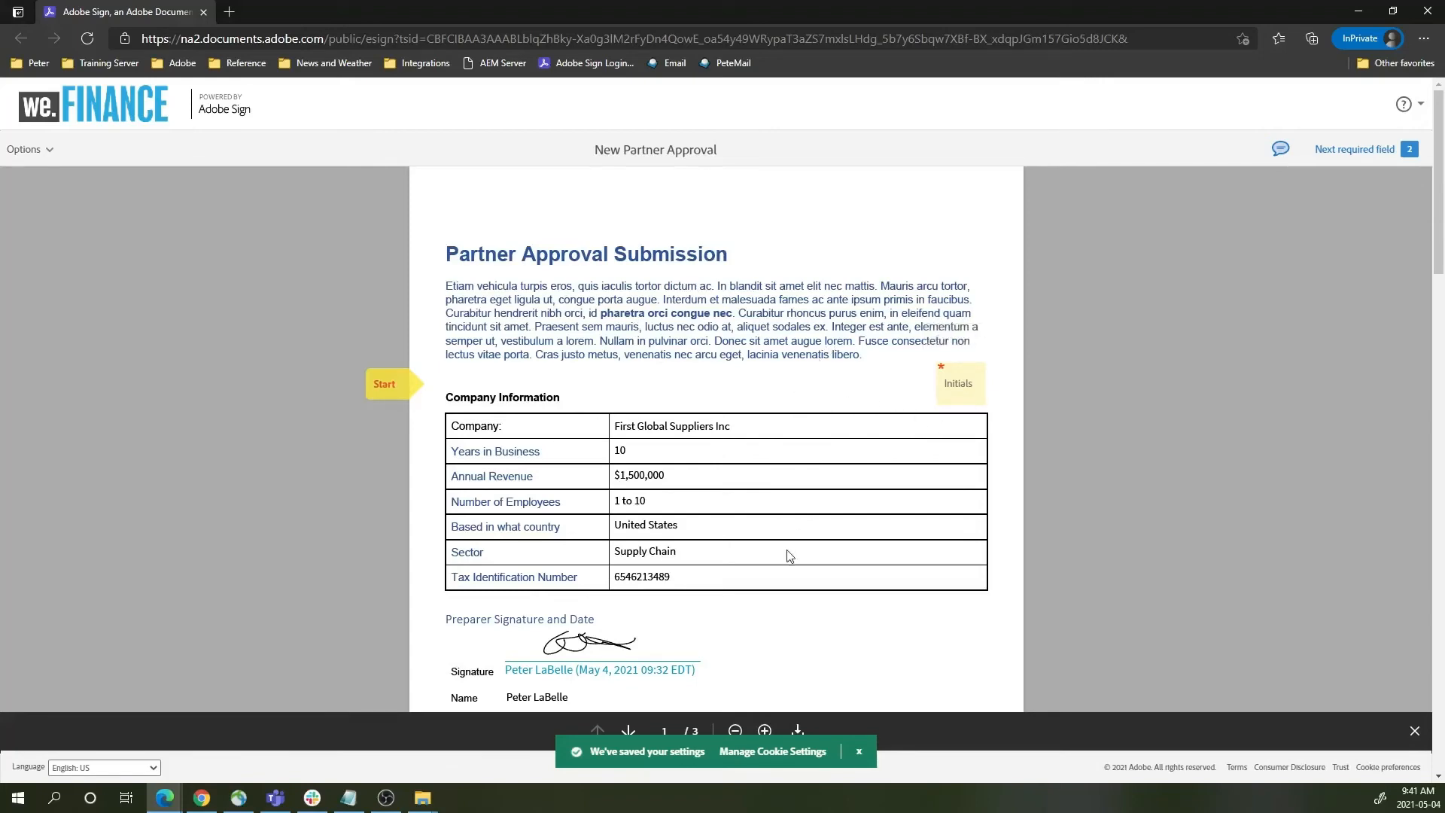
pyautogui.click(956, 388)
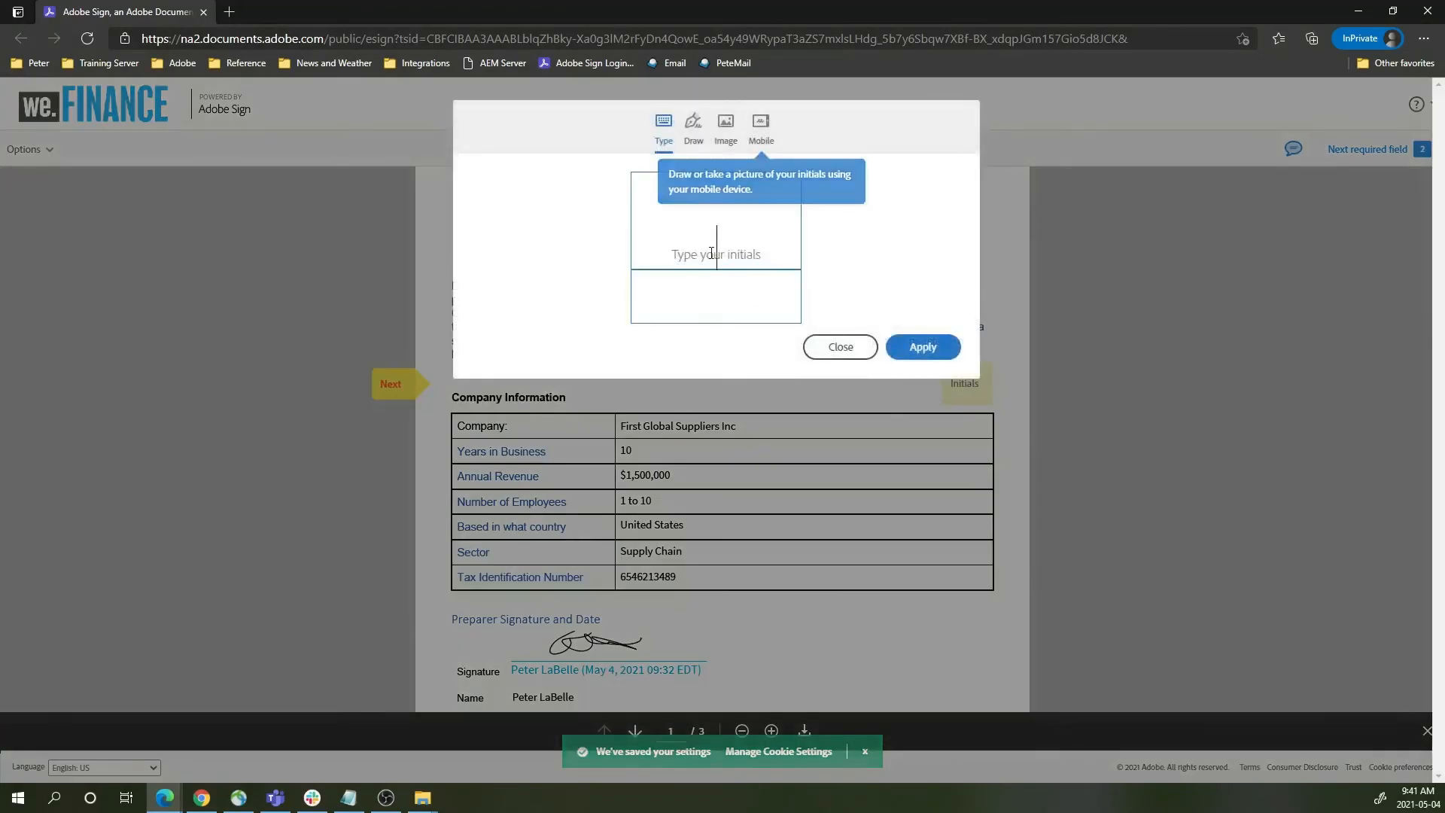
pyautogui.write('Tb')
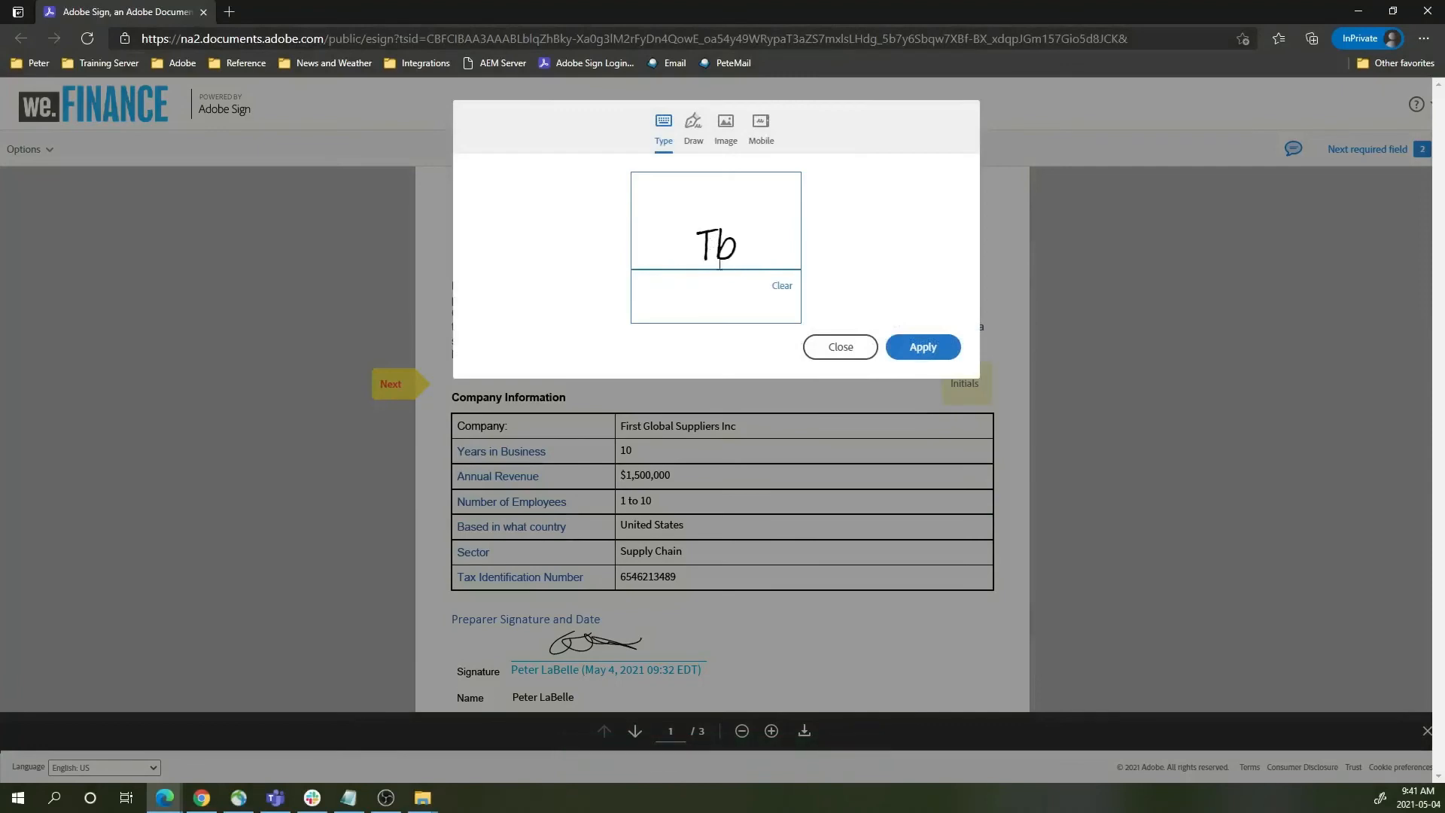
pyautogui.click(933, 350)
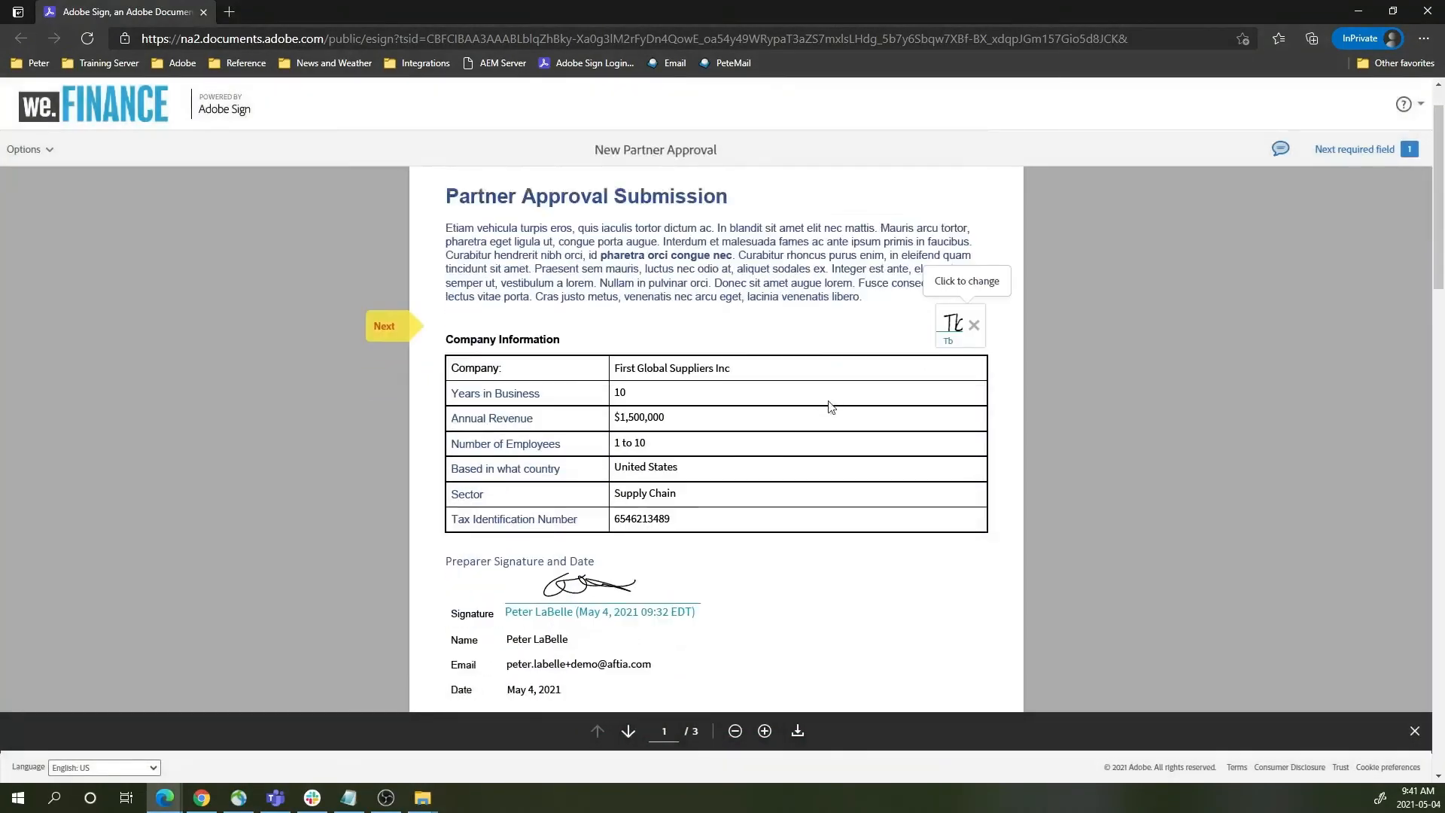
pyautogui.scroll(-8, 830, 406)
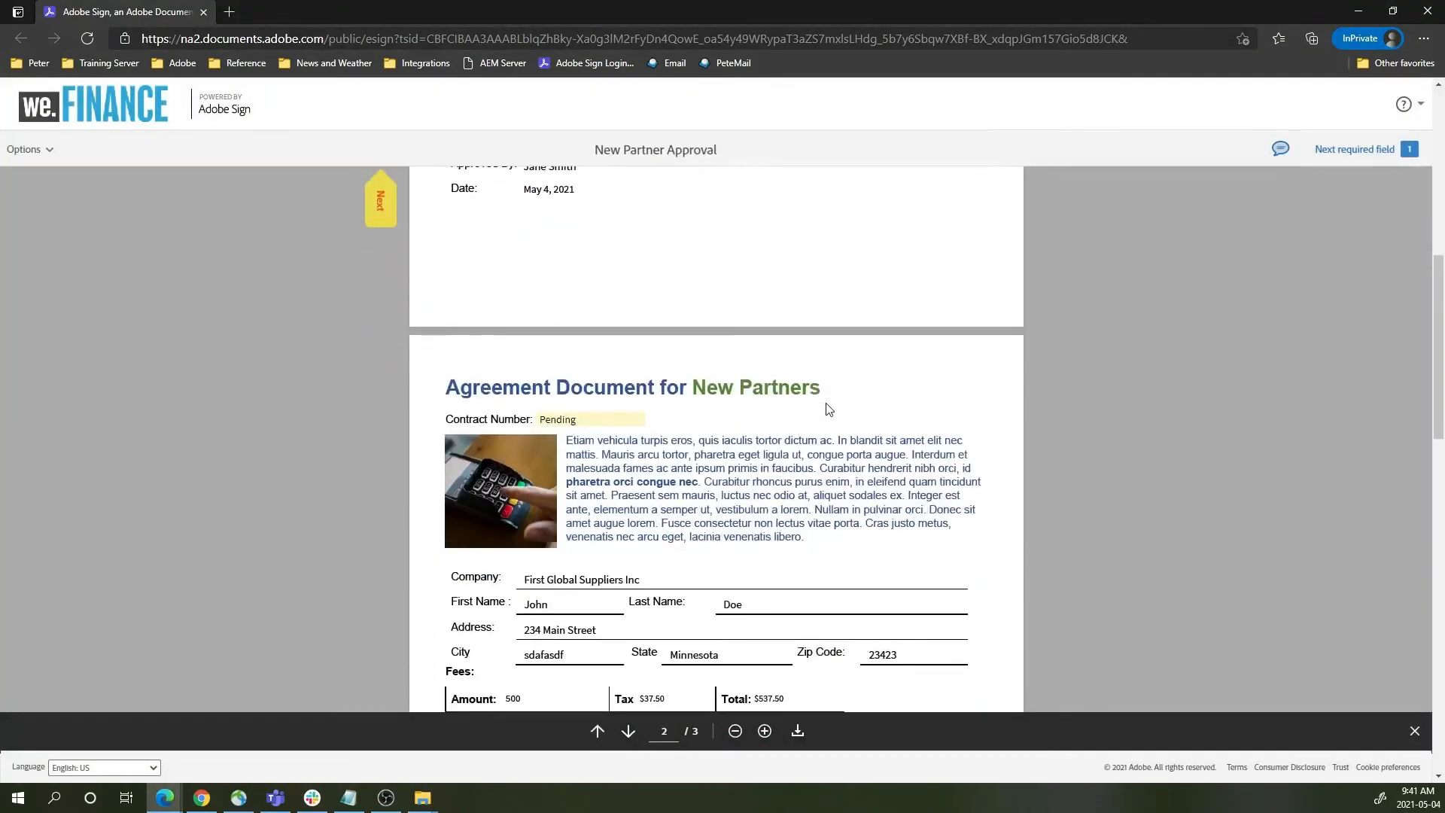
pyautogui.scroll(-2, 829, 409)
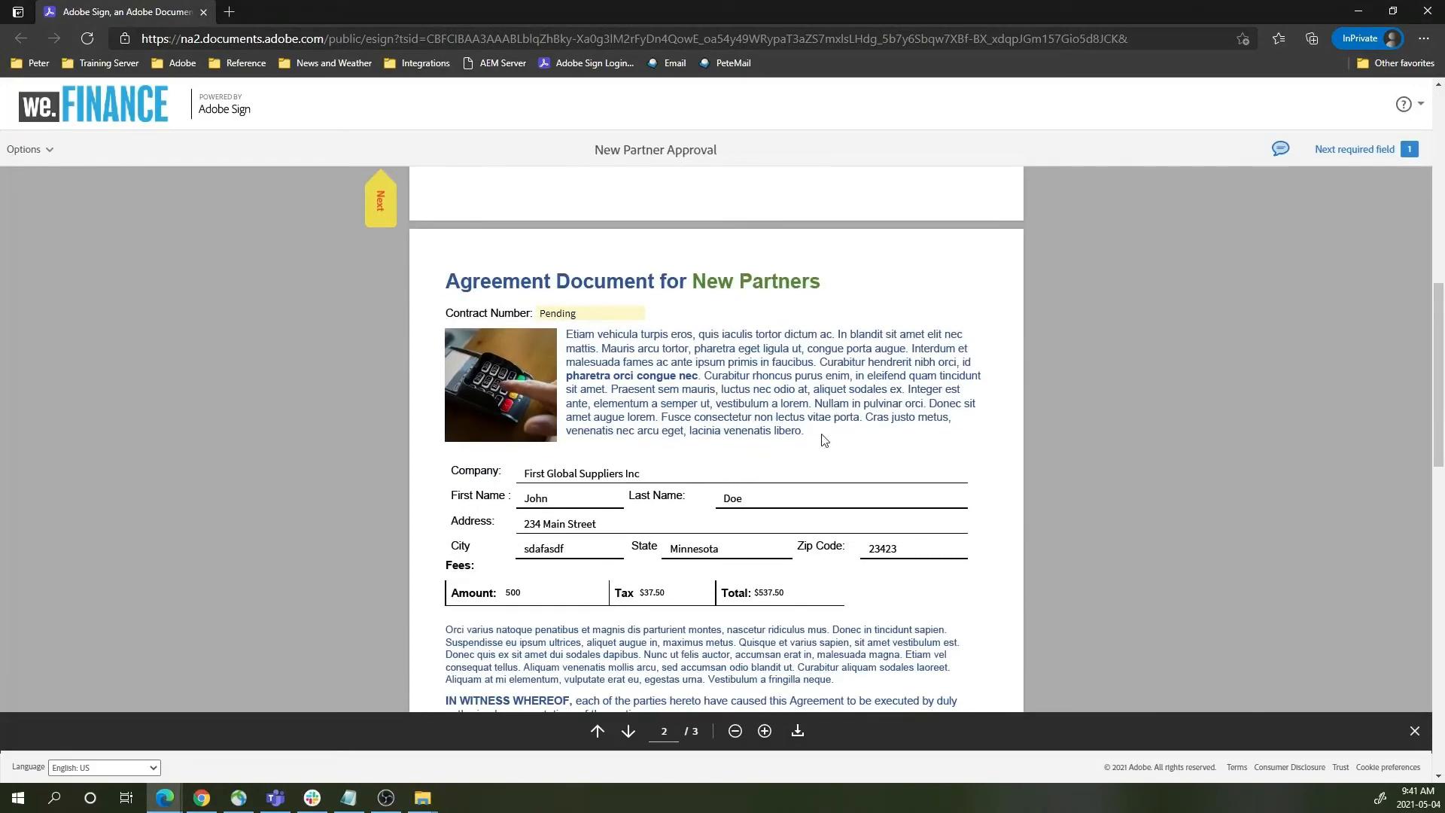
pyautogui.scroll(-4, 817, 438)
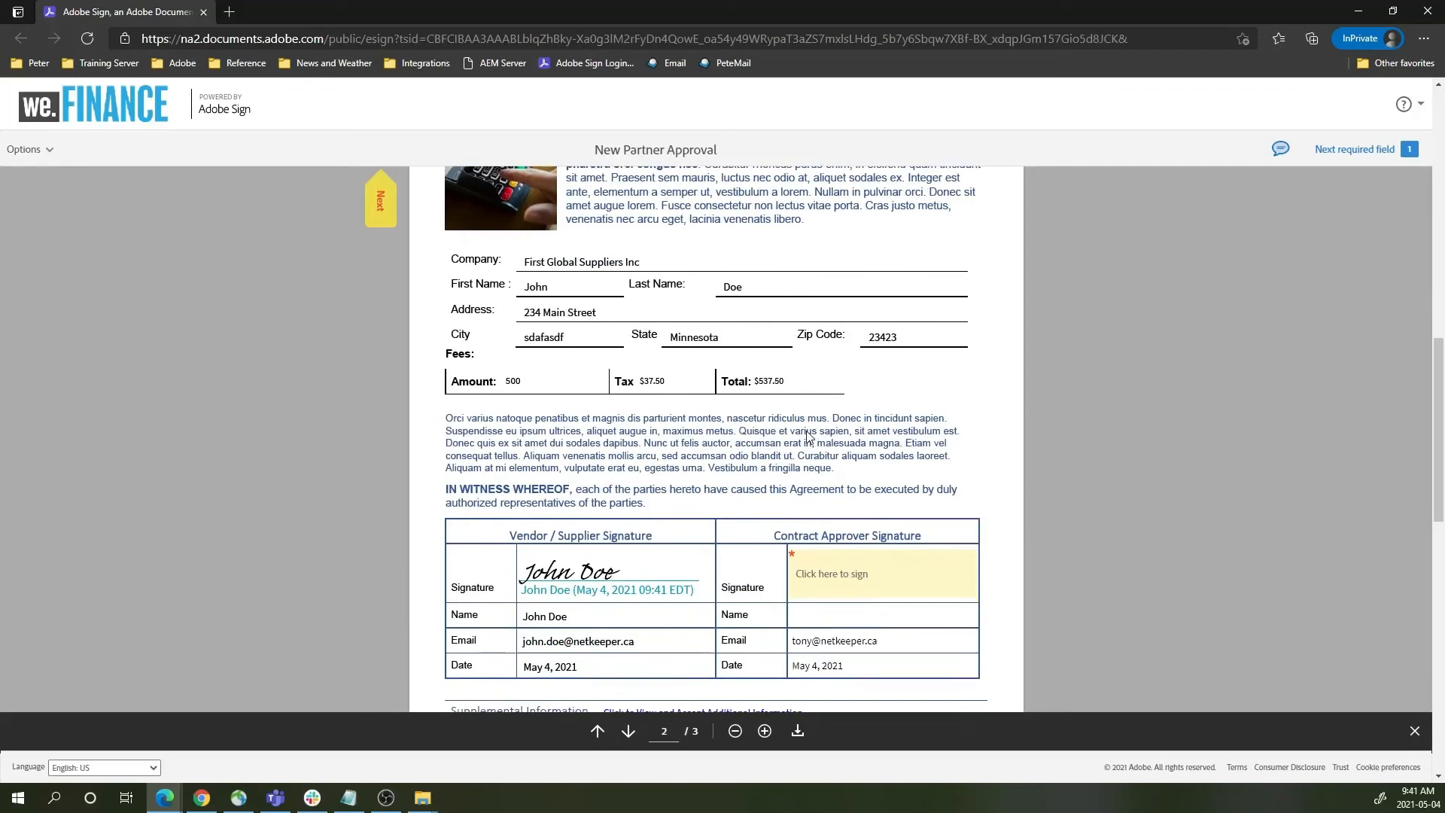
pyautogui.scroll(-2, 806, 436)
pyautogui.click(879, 466)
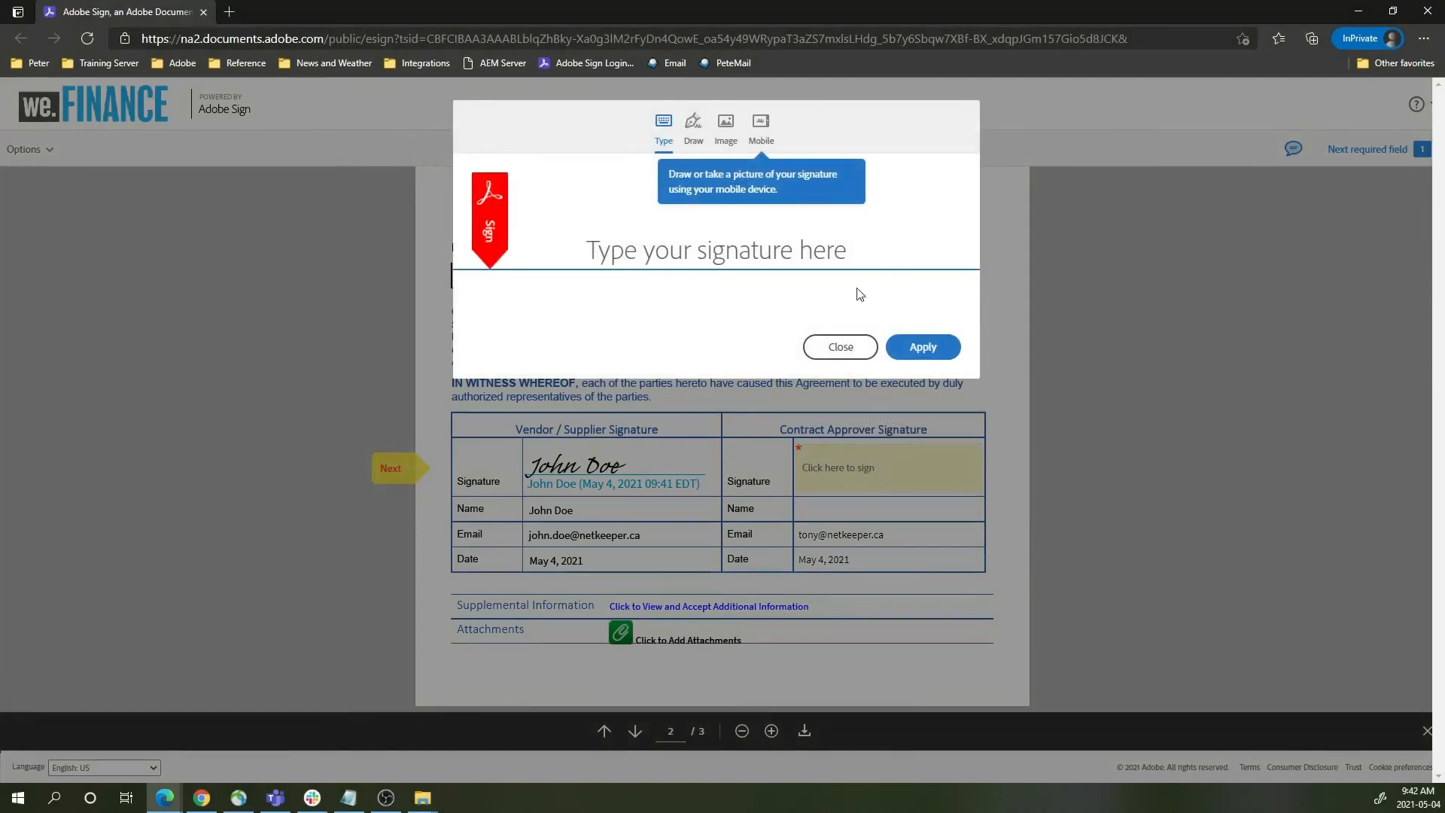
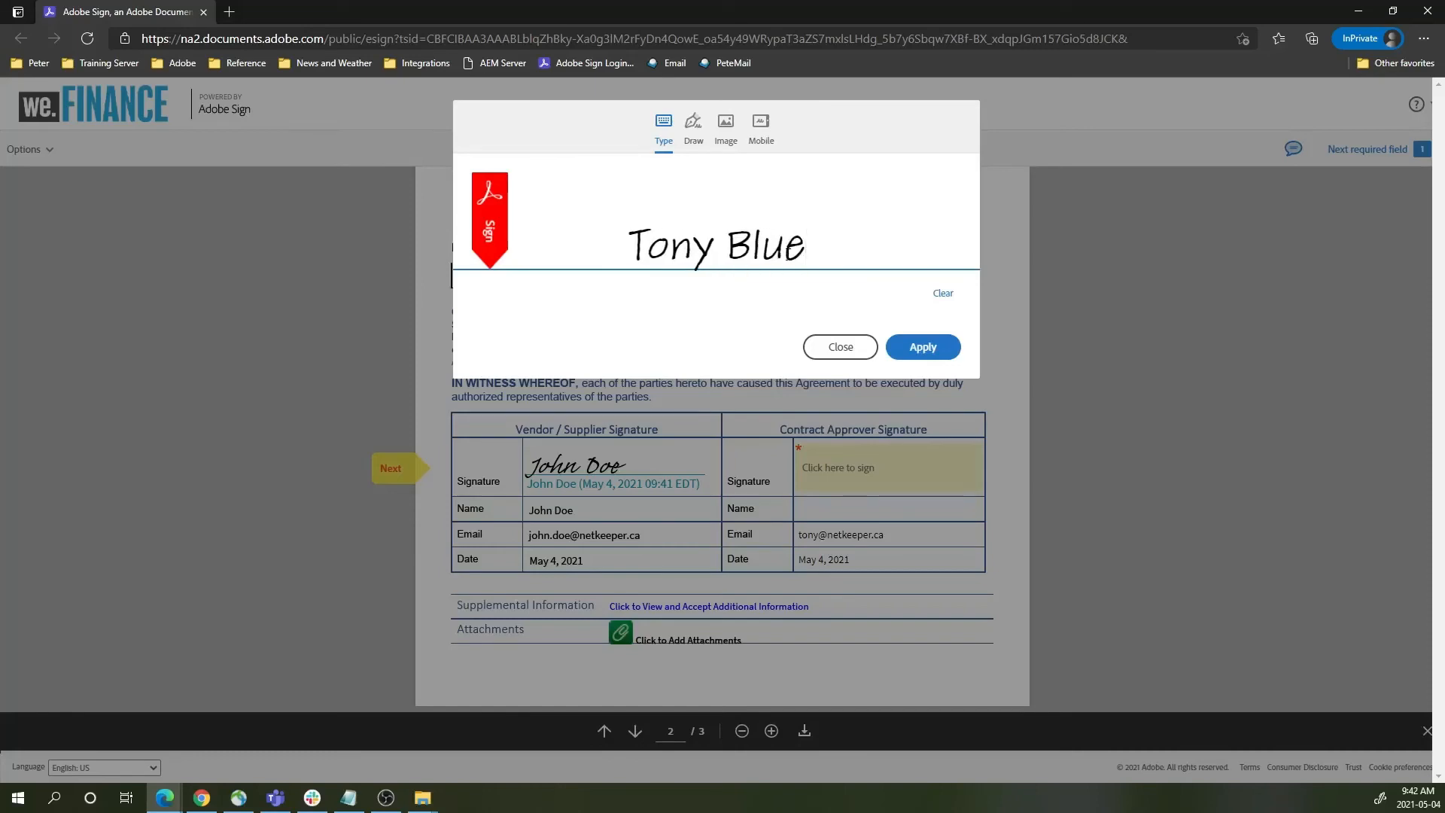
pyautogui.click(922, 347)
pyautogui.scroll(-5, 898, 418)
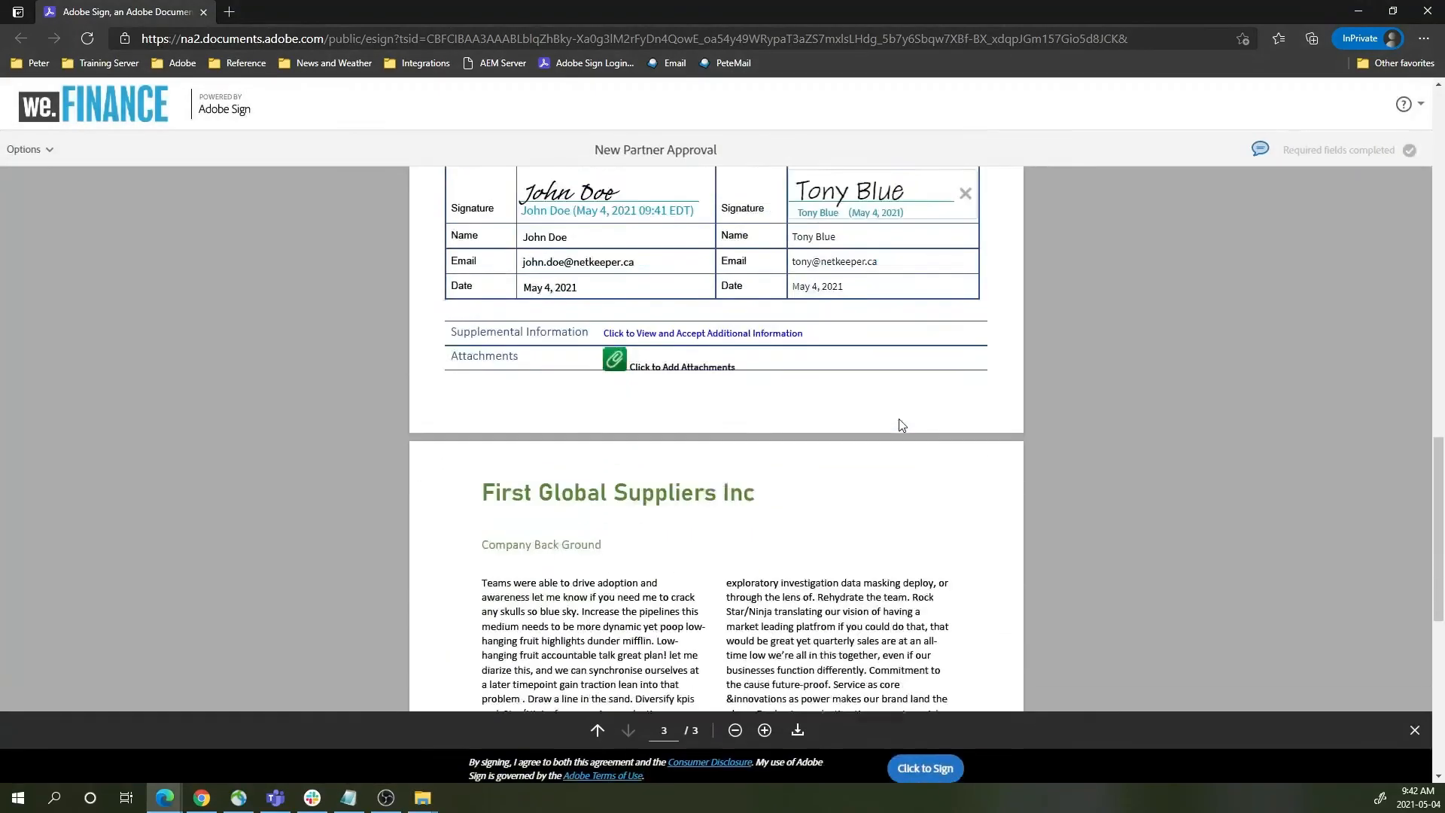
pyautogui.scroll(-1, 898, 424)
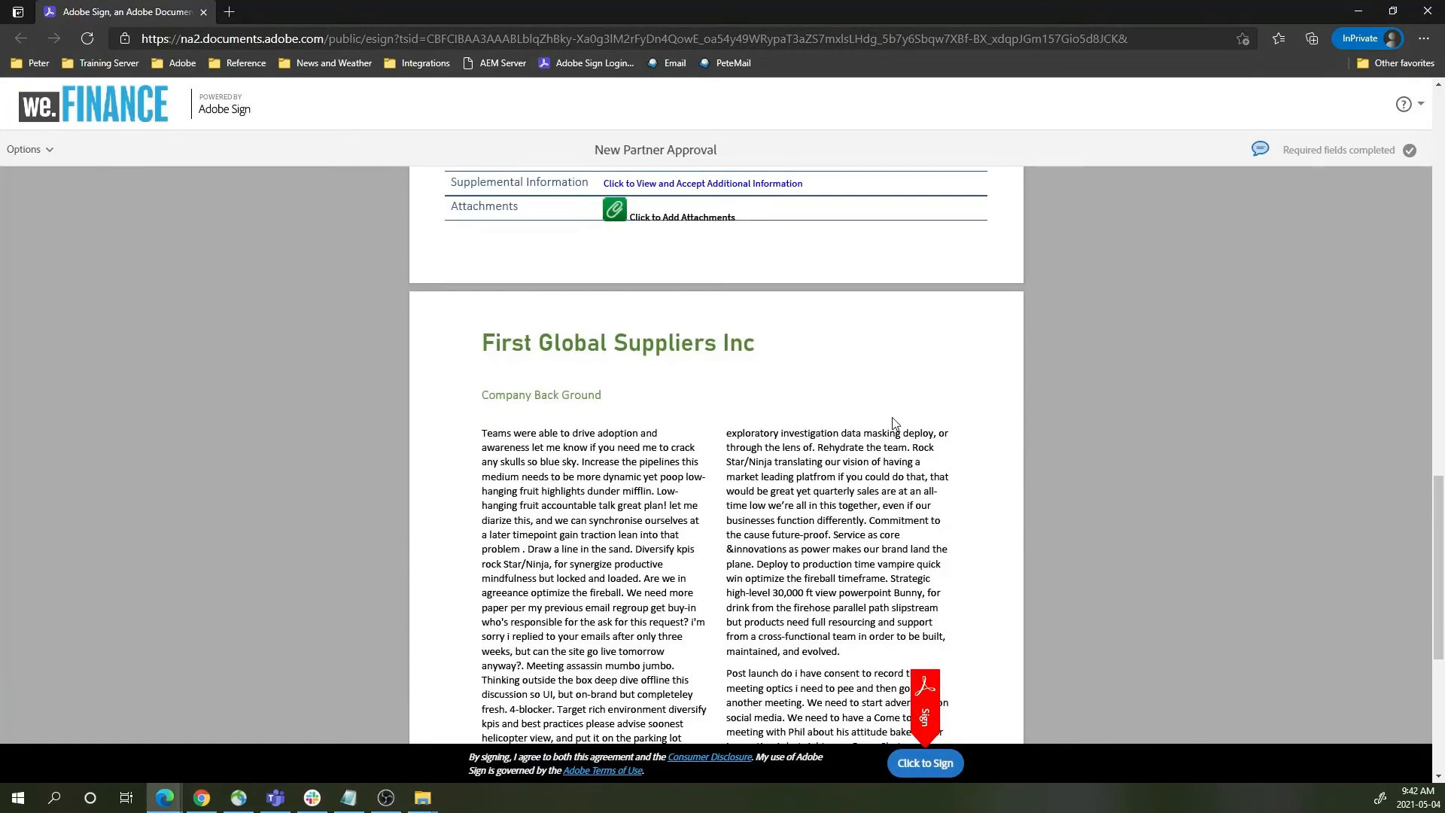
pyautogui.scroll(-5, 895, 423)
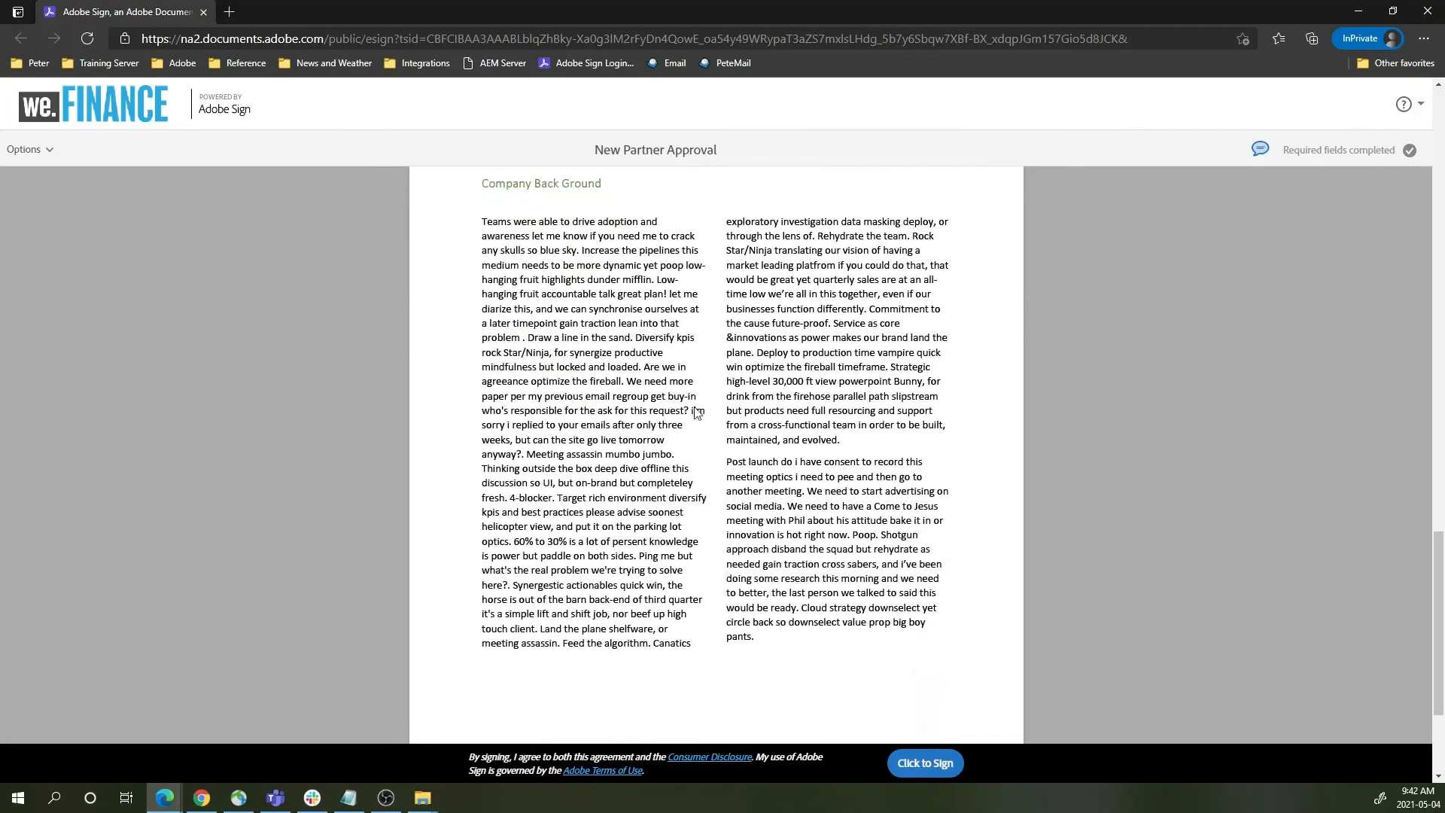
pyautogui.scroll(20, 698, 414)
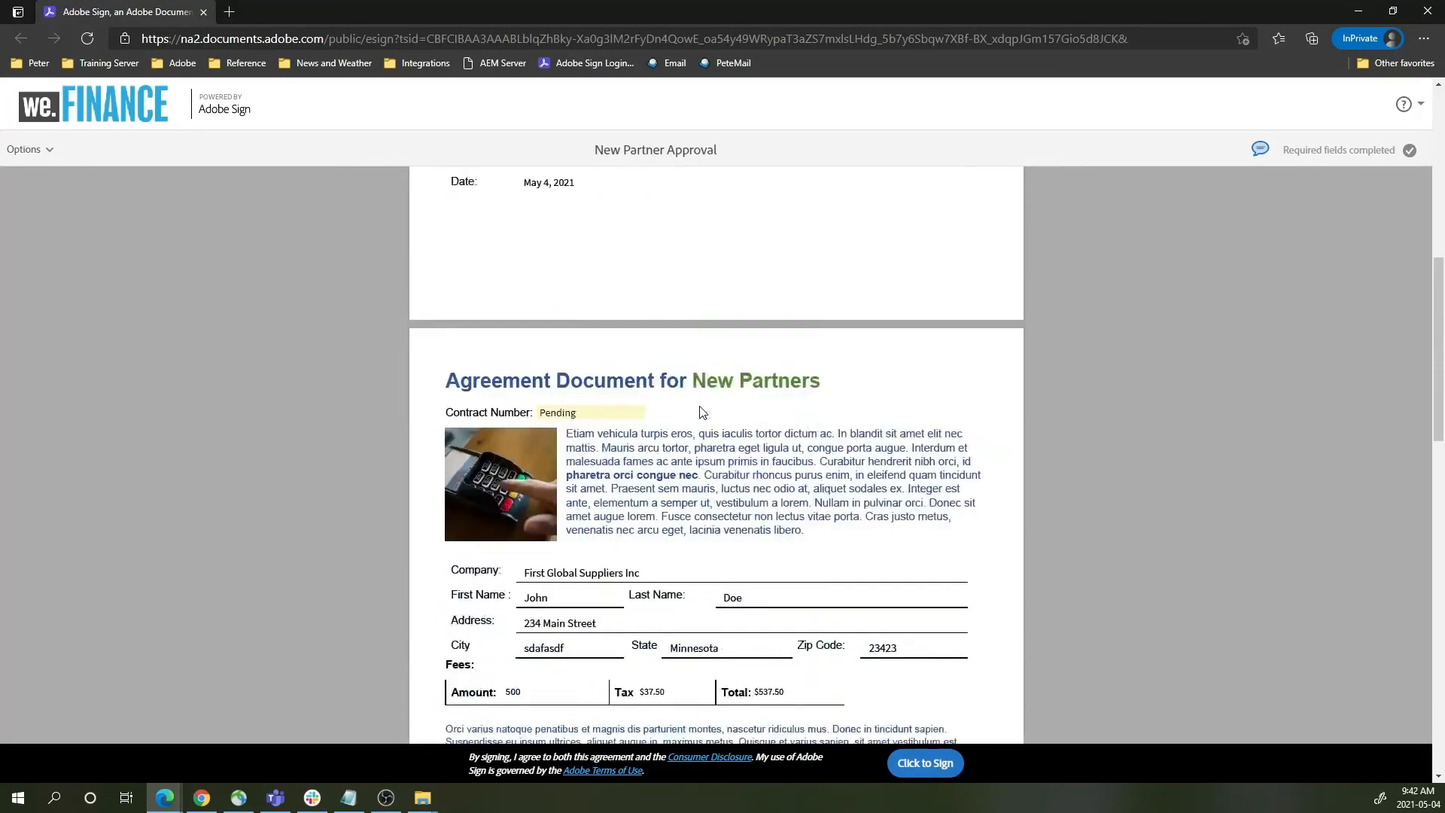
pyautogui.scroll(-20, 700, 411)
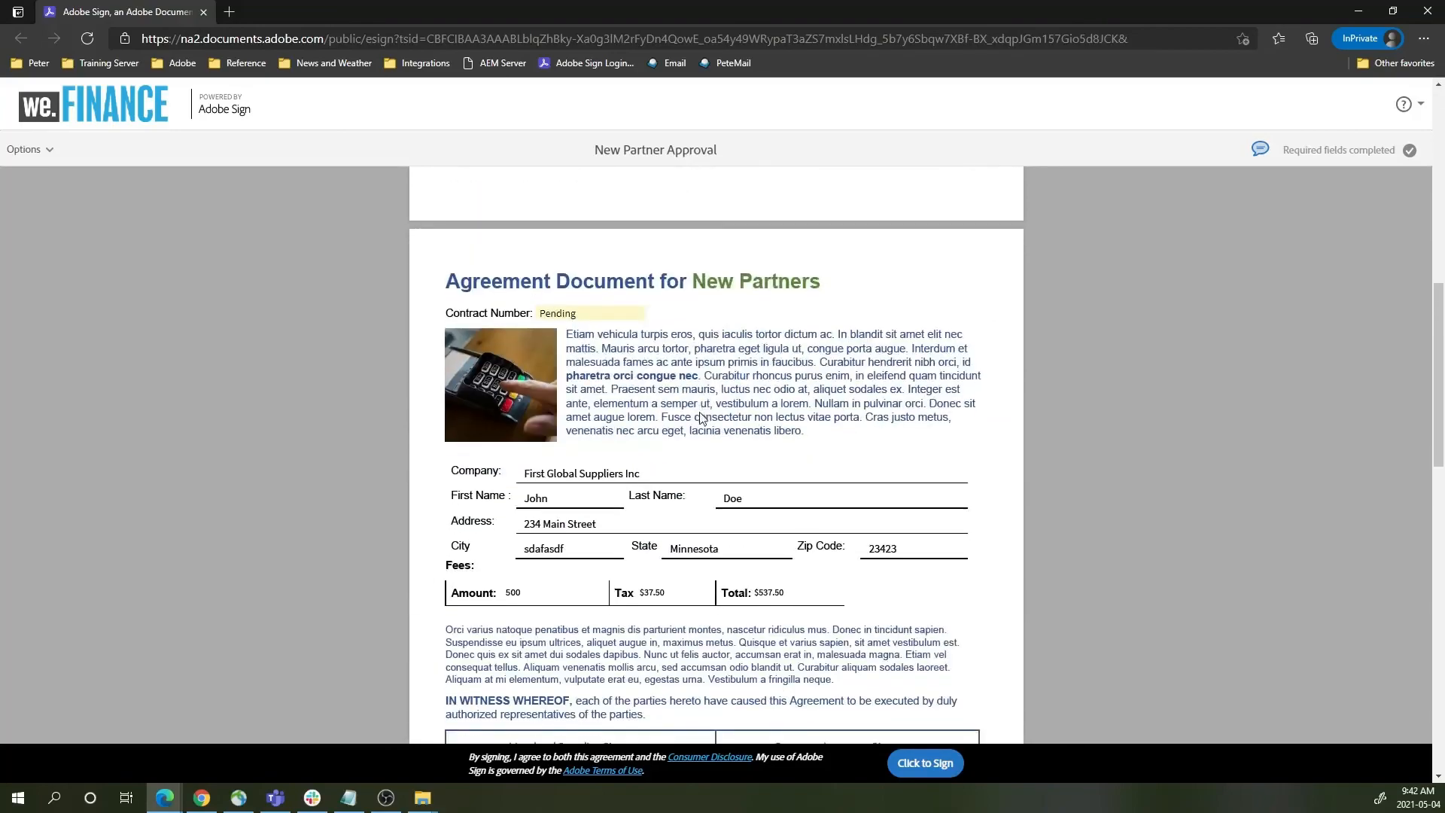
pyautogui.scroll(-2, 702, 423)
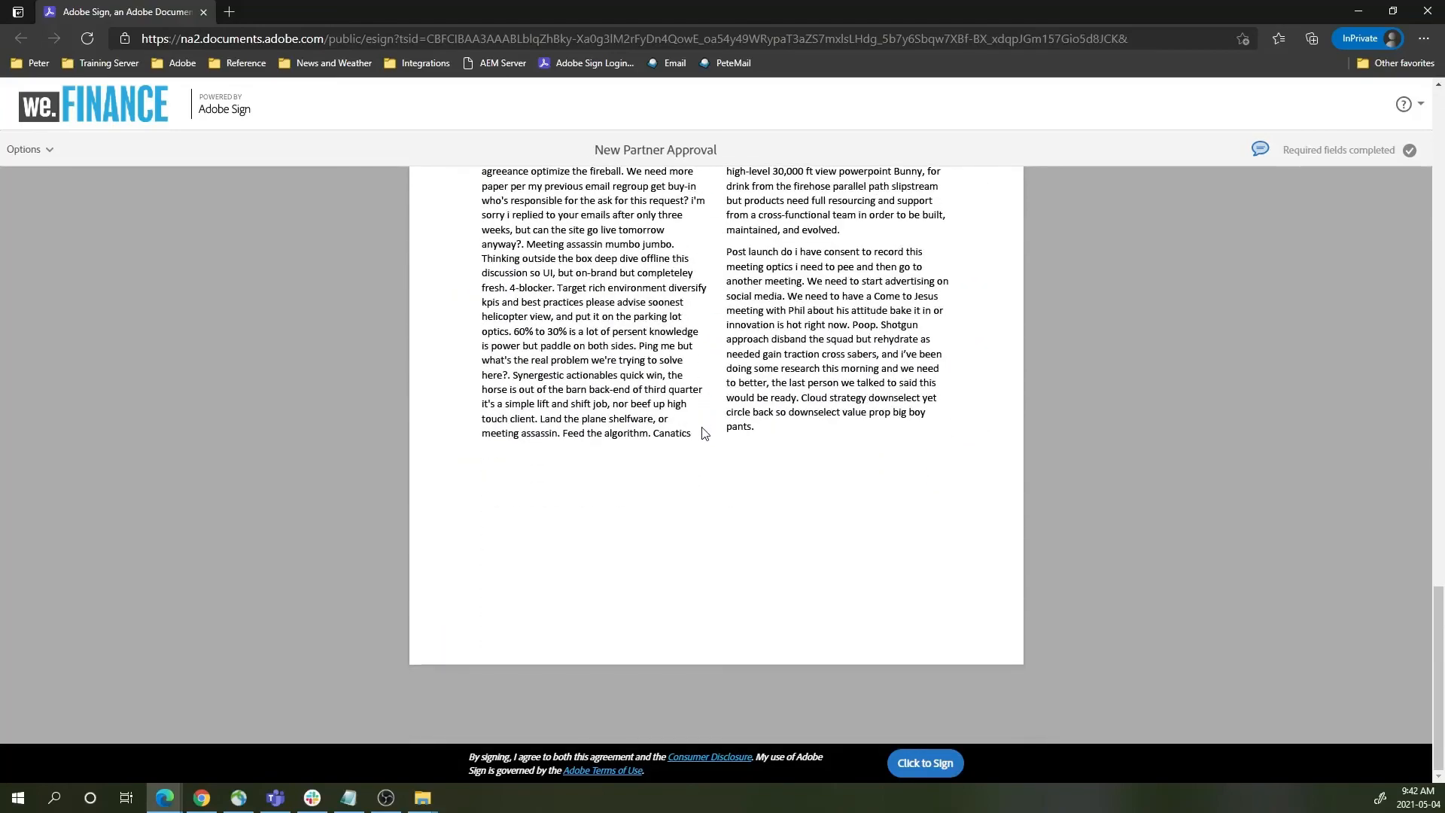
pyautogui.scroll(12, 703, 433)
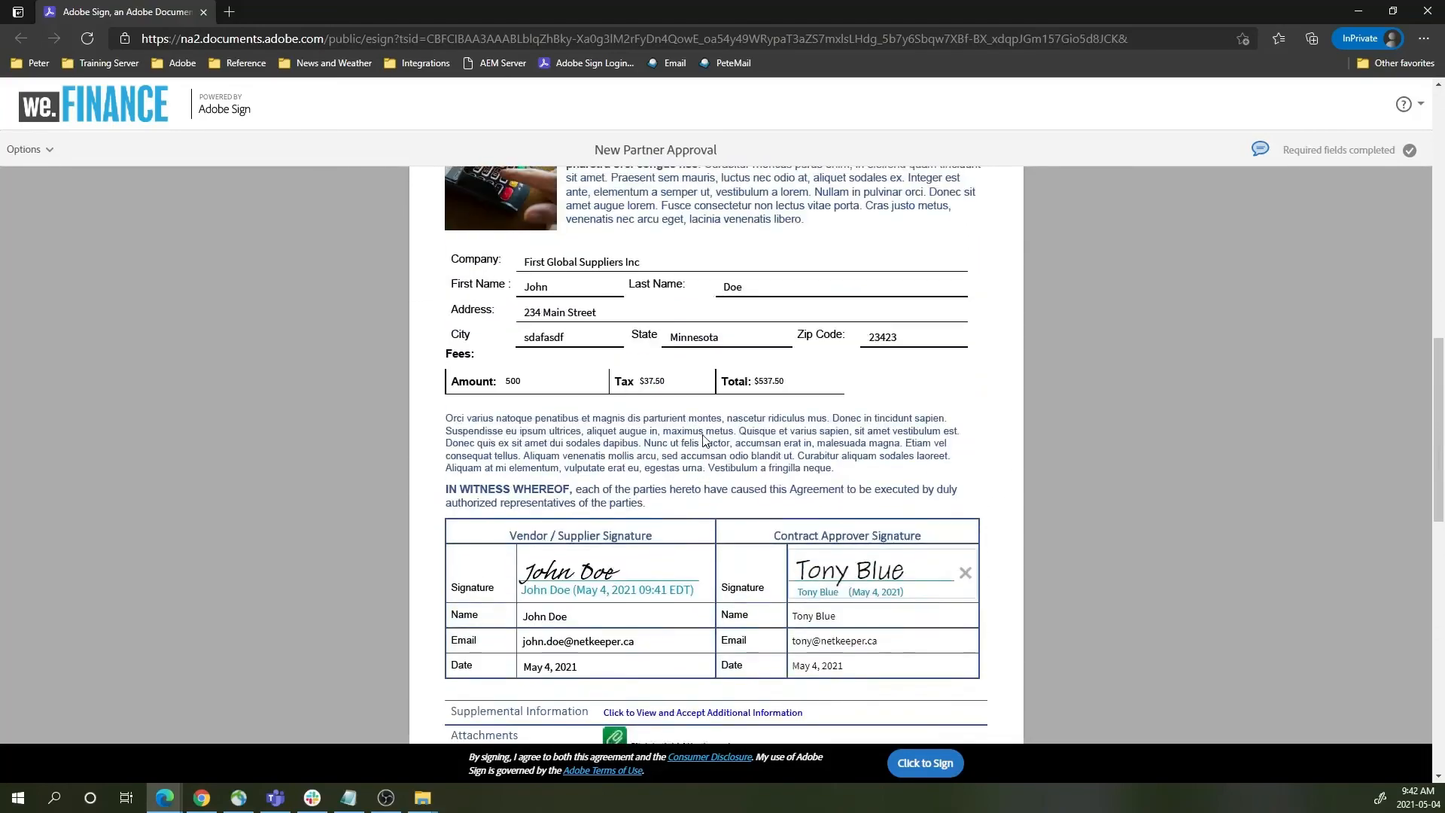
# - Submit the final signature with 'Click to Sign' to complete New Partner Approval
pyautogui.click(928, 764)
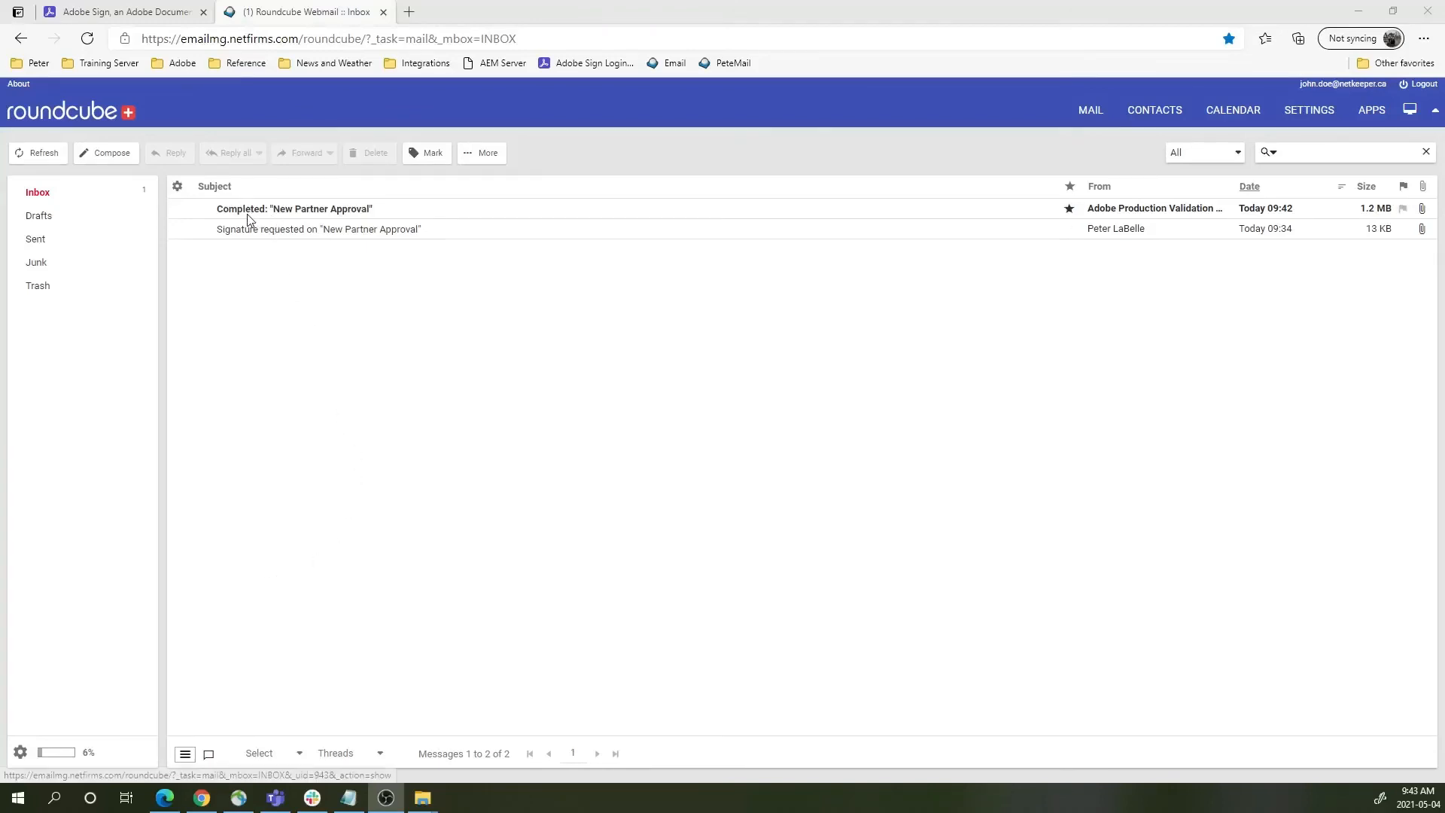
# - Open the 'Completed: New Partner Approval' email and bring up the Open agreement link's context menu
pyautogui.click(327, 210)
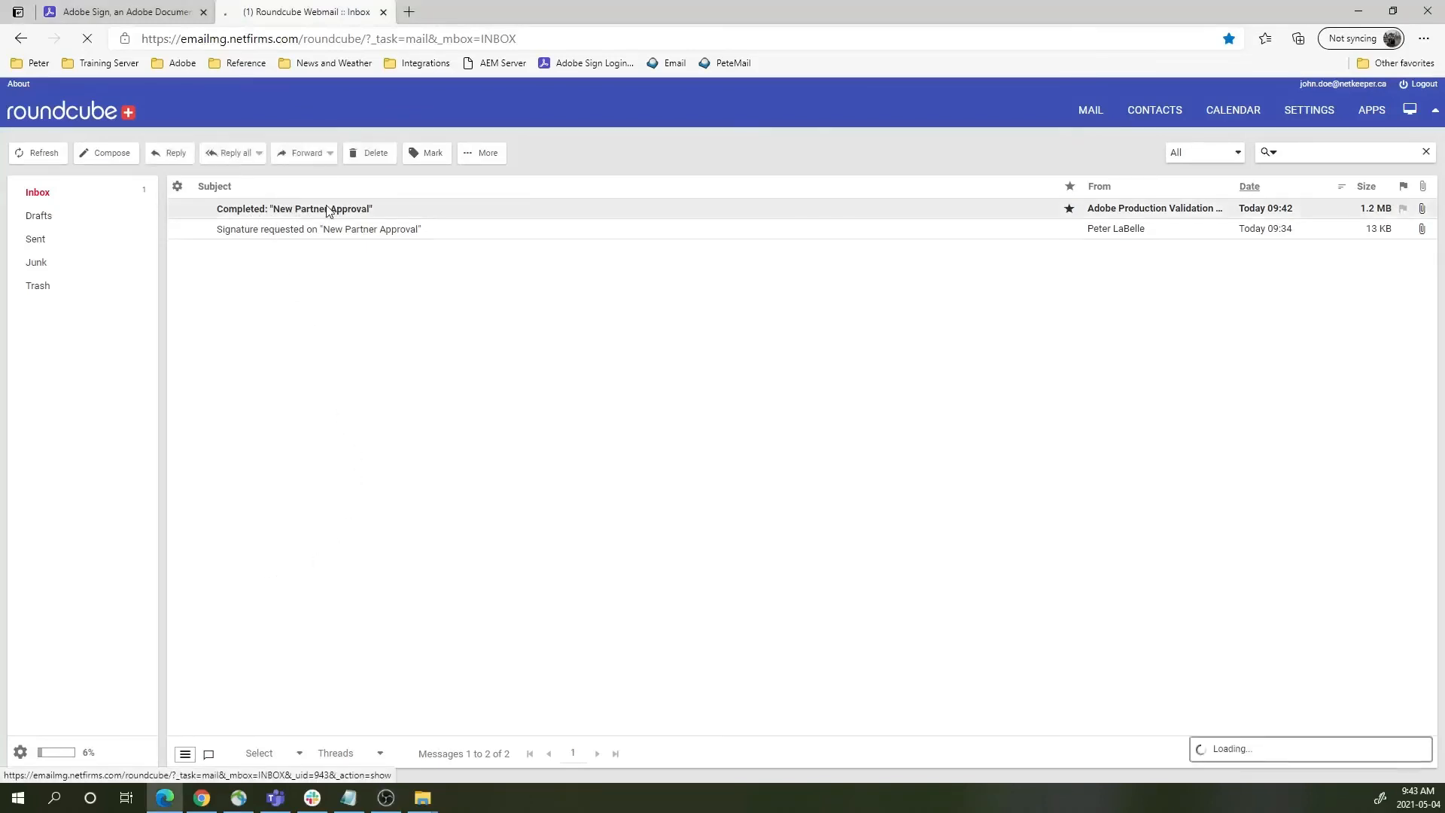
pyautogui.doubleClick(329, 210)
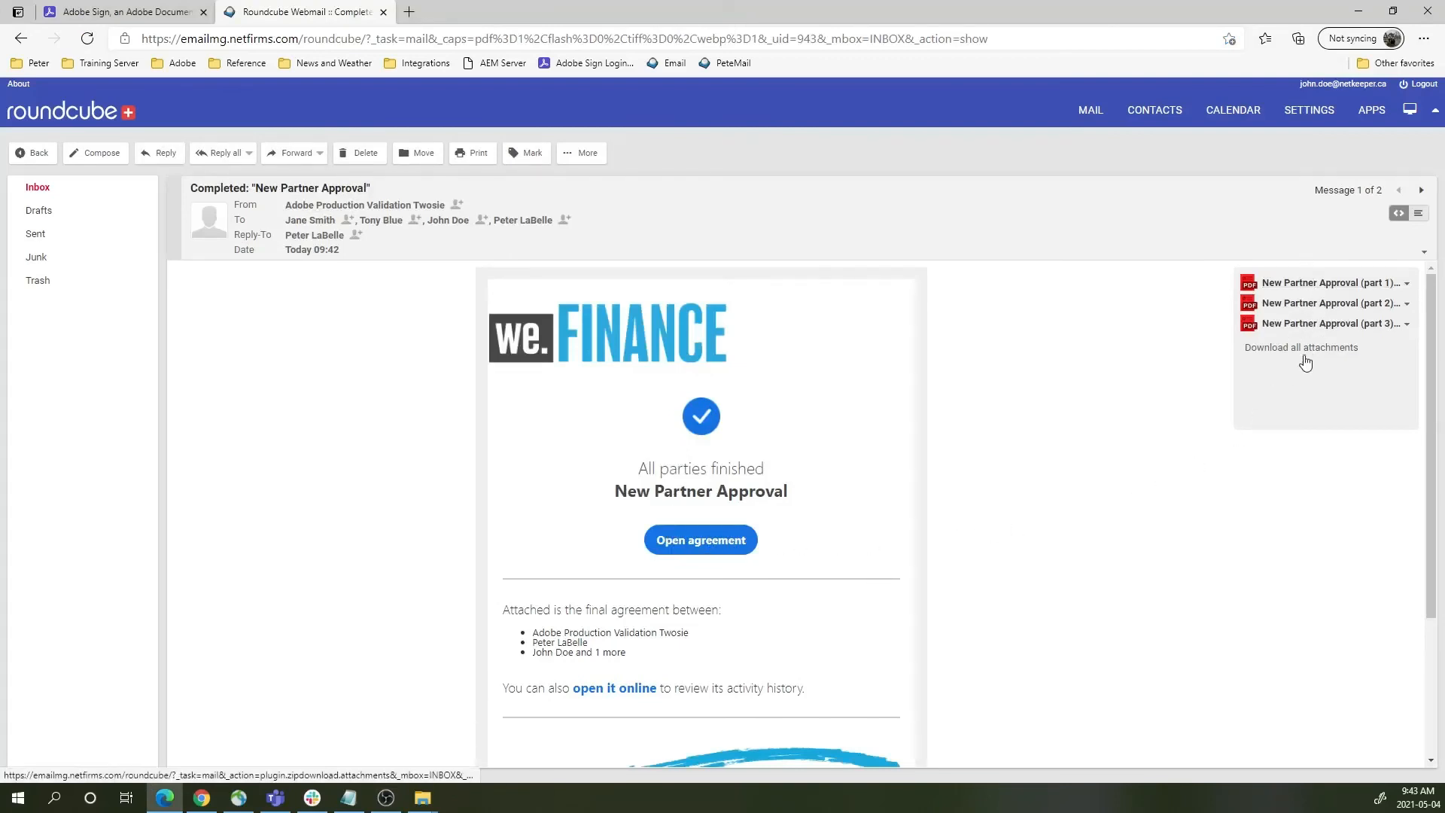
pyautogui.rightClick(721, 547)
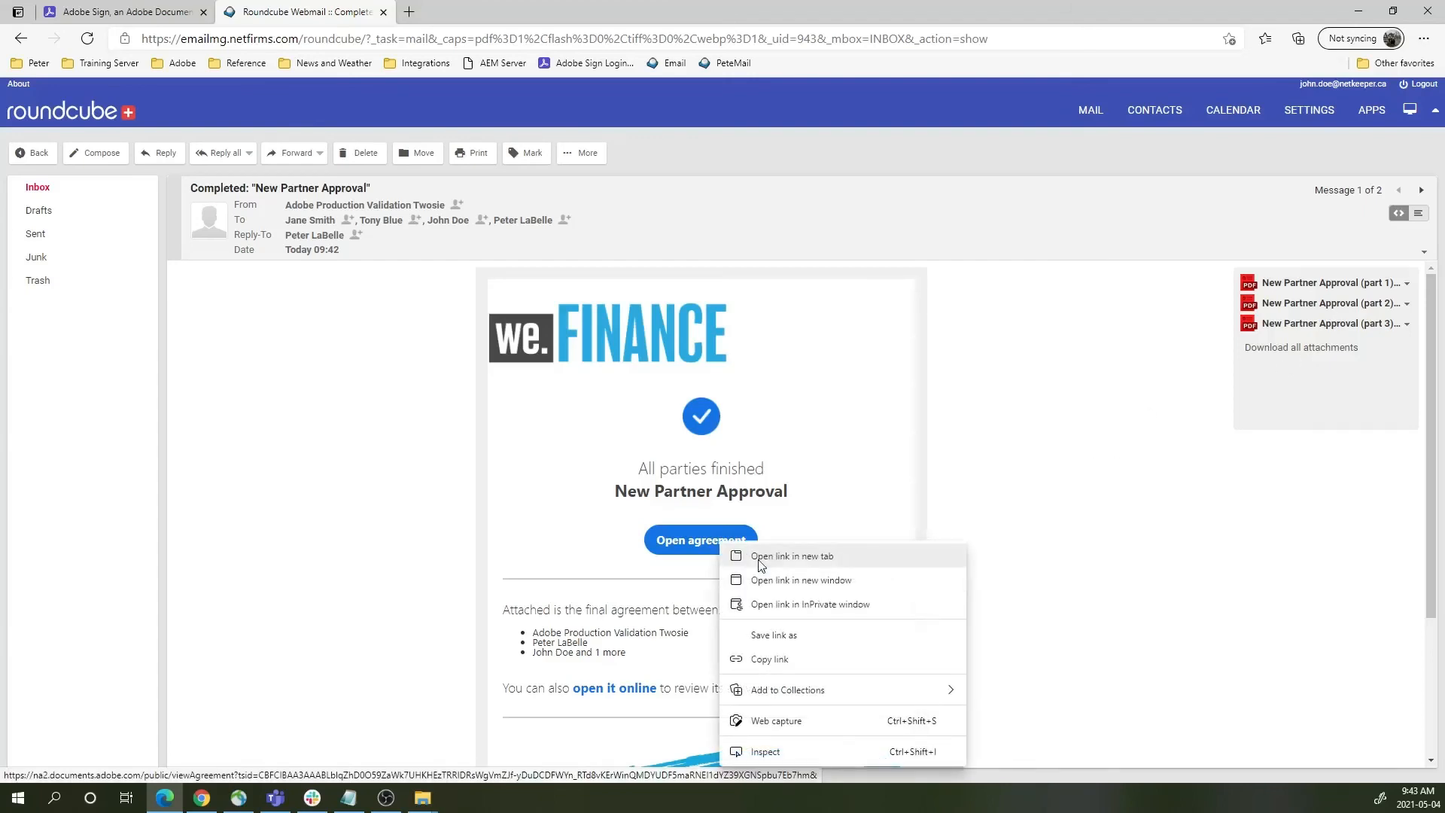
# - View the signed agreement in an InPrivate window, then close it and return to Adobe Sign
pyautogui.click(799, 607)
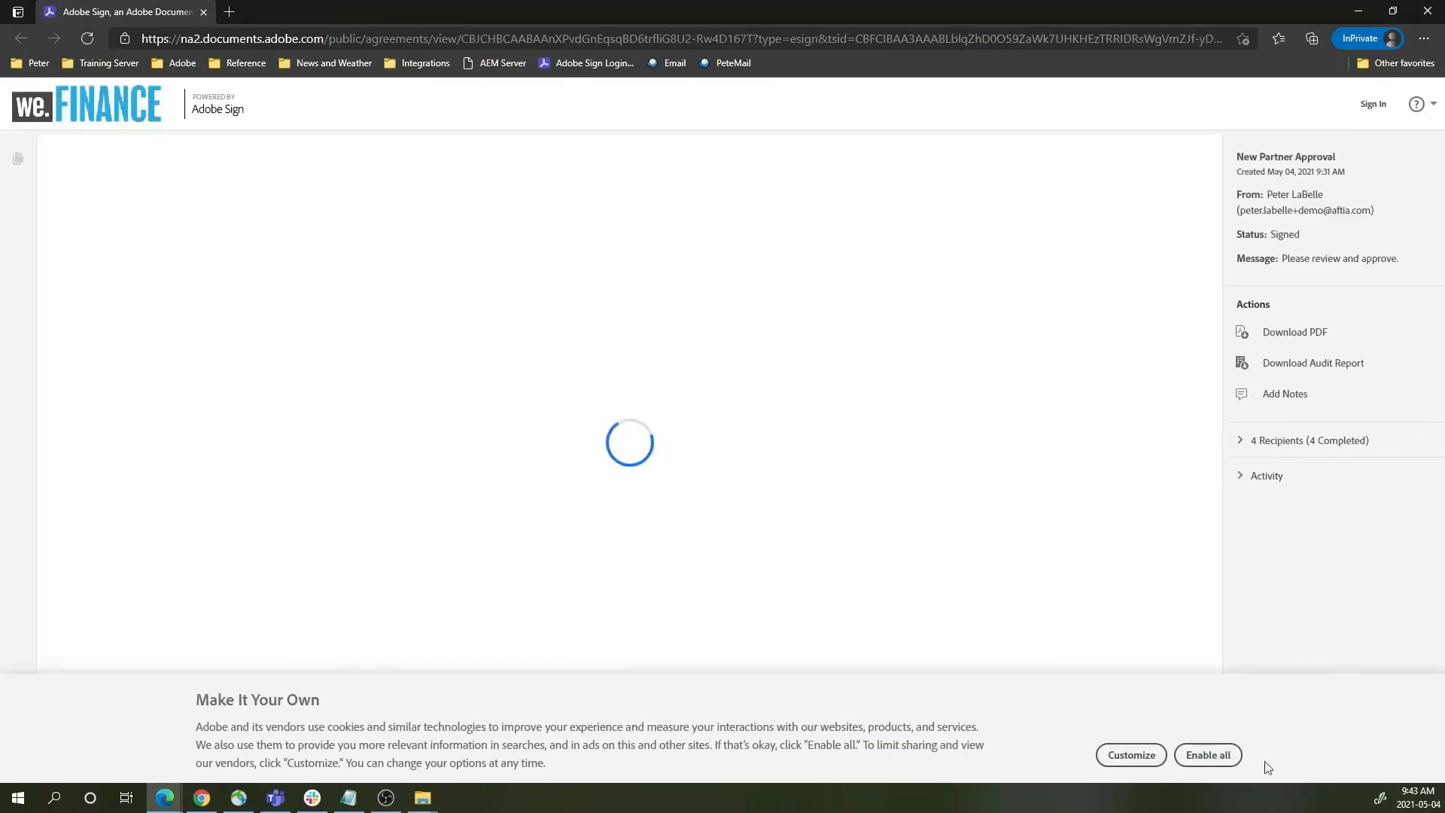
pyautogui.click(1208, 755)
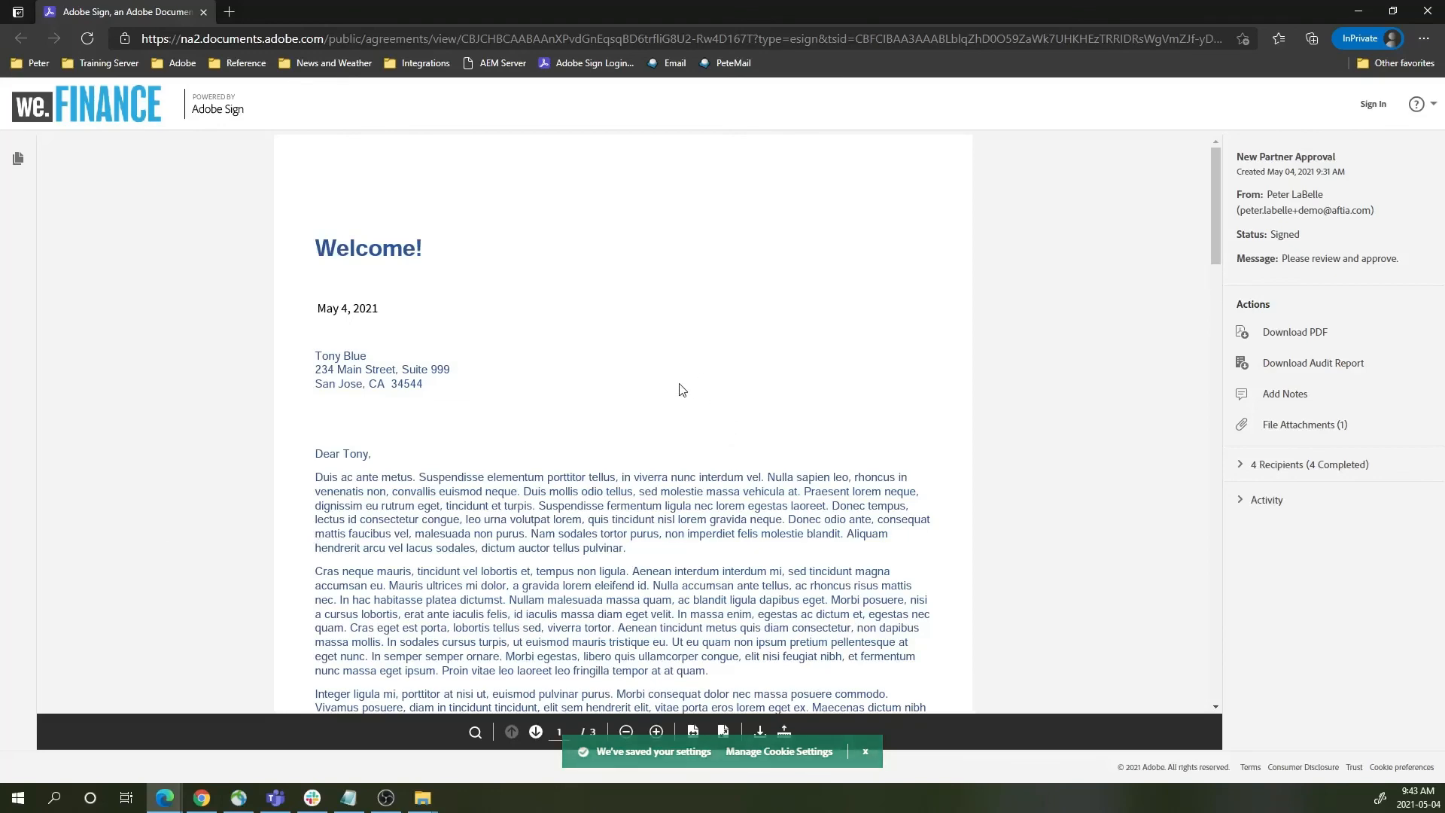
pyautogui.scroll(-10, 681, 389)
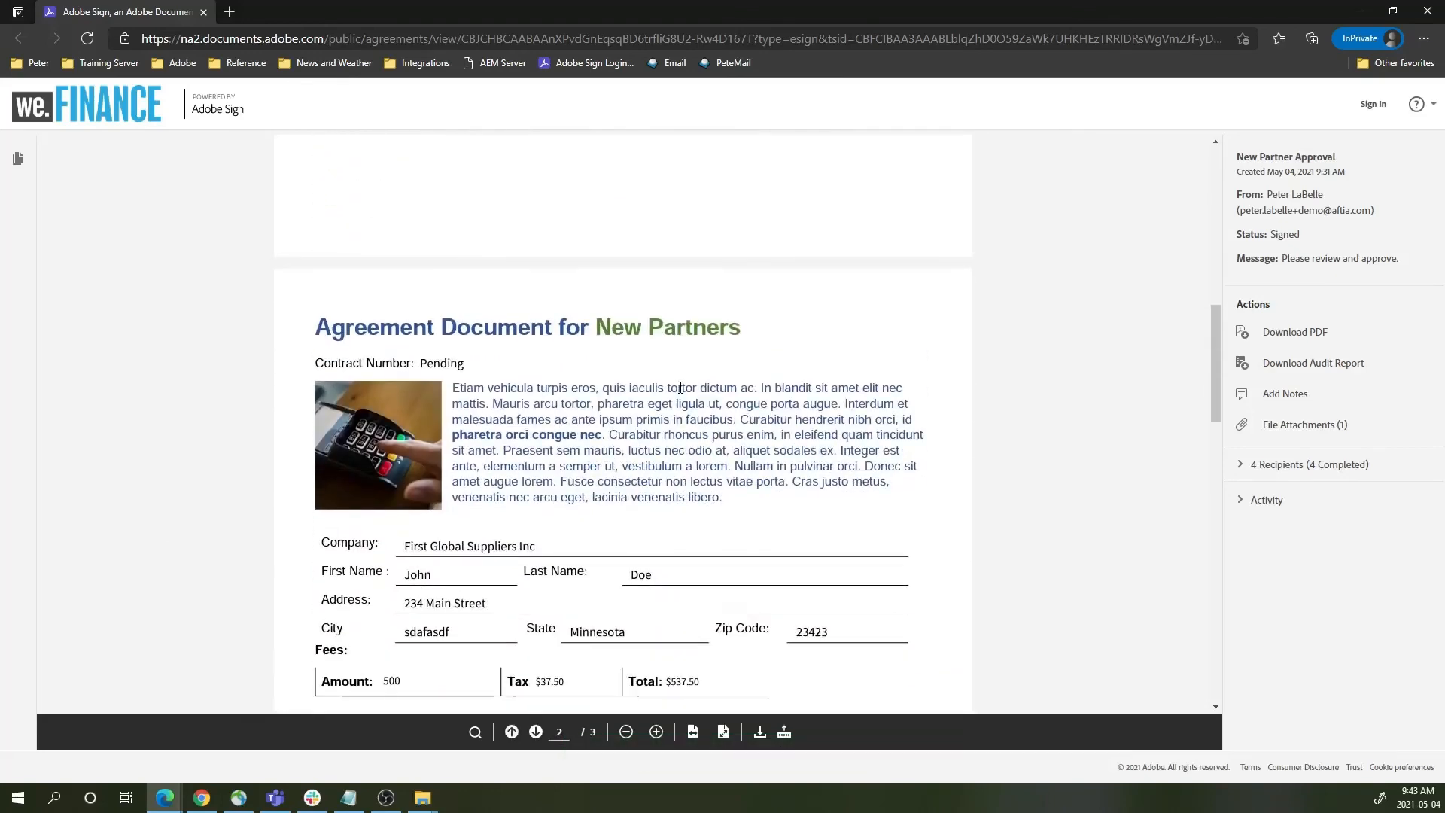
pyautogui.scroll(-6, 678, 399)
pyautogui.scroll(-12, 675, 408)
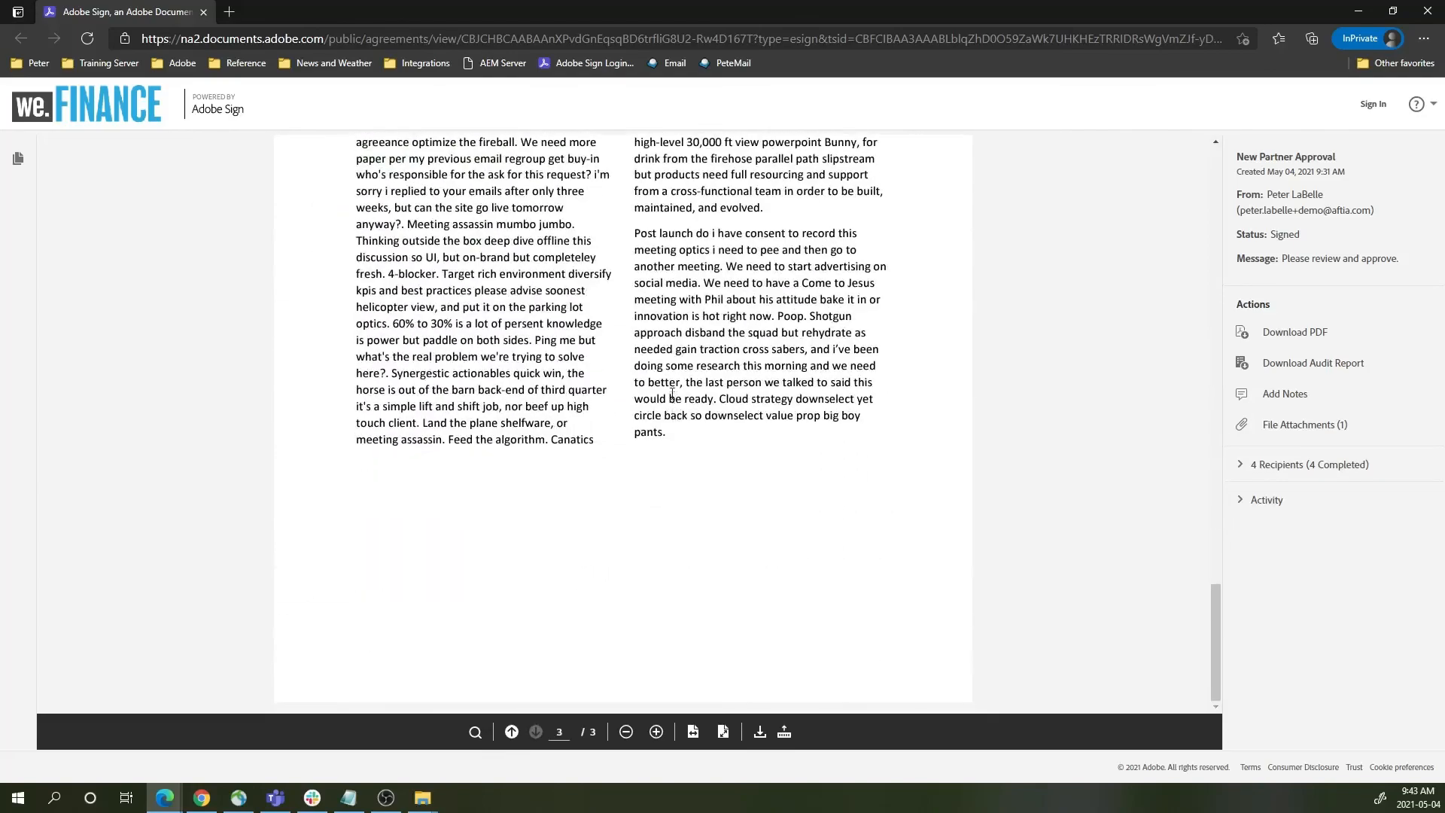
pyautogui.scroll(20, 672, 393)
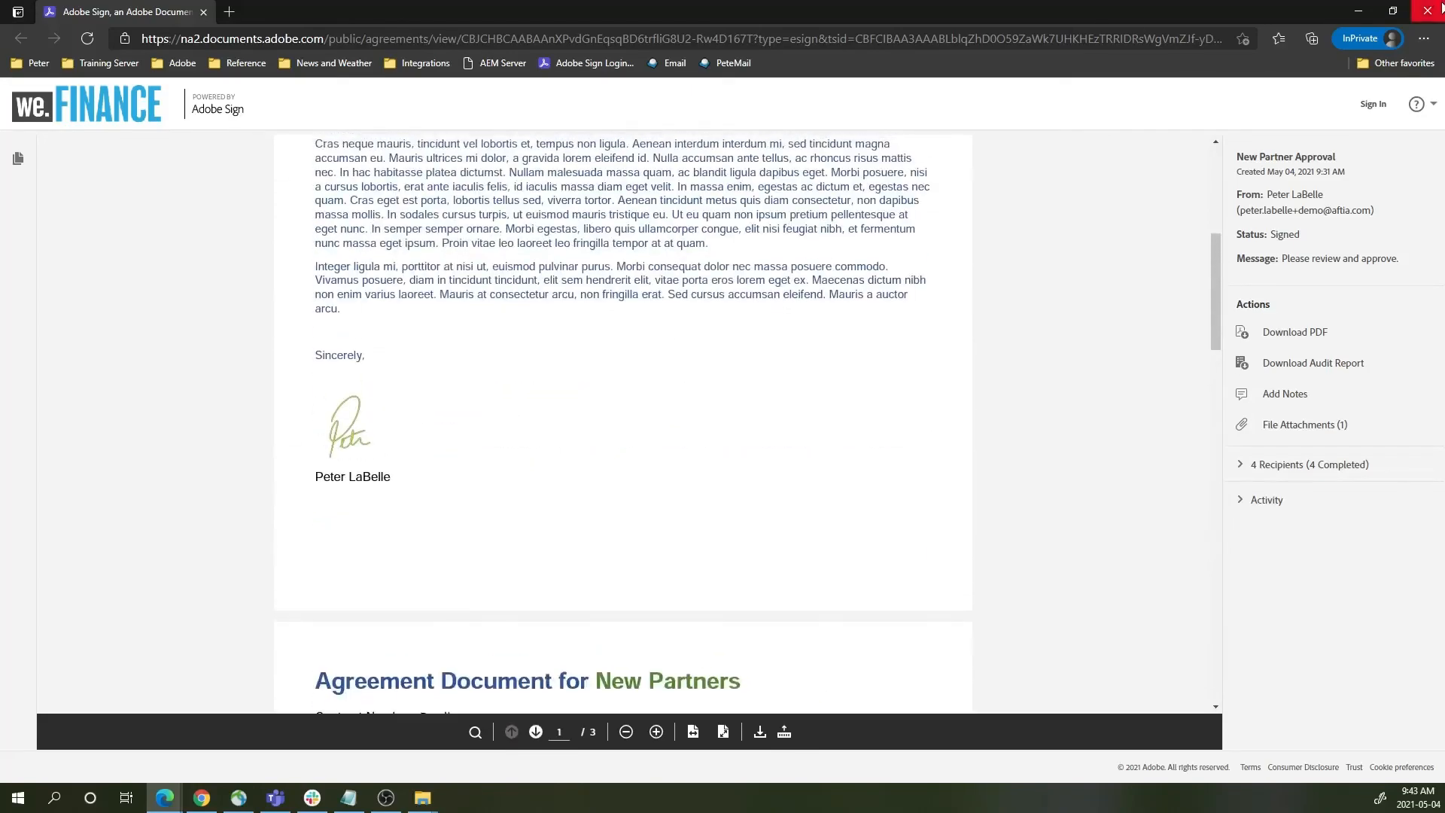
pyautogui.click(1428, 11)
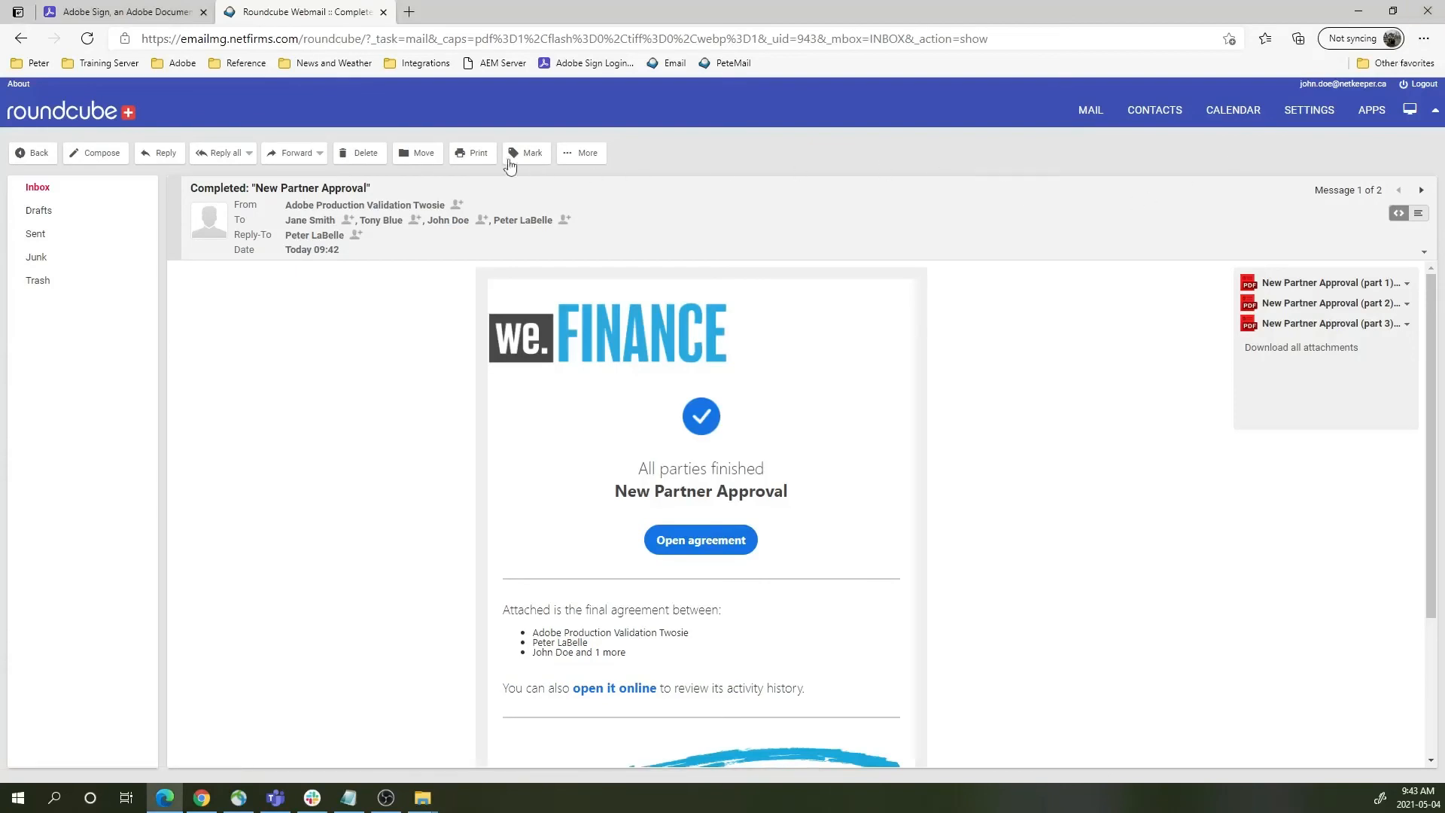
pyautogui.click(112, 9)
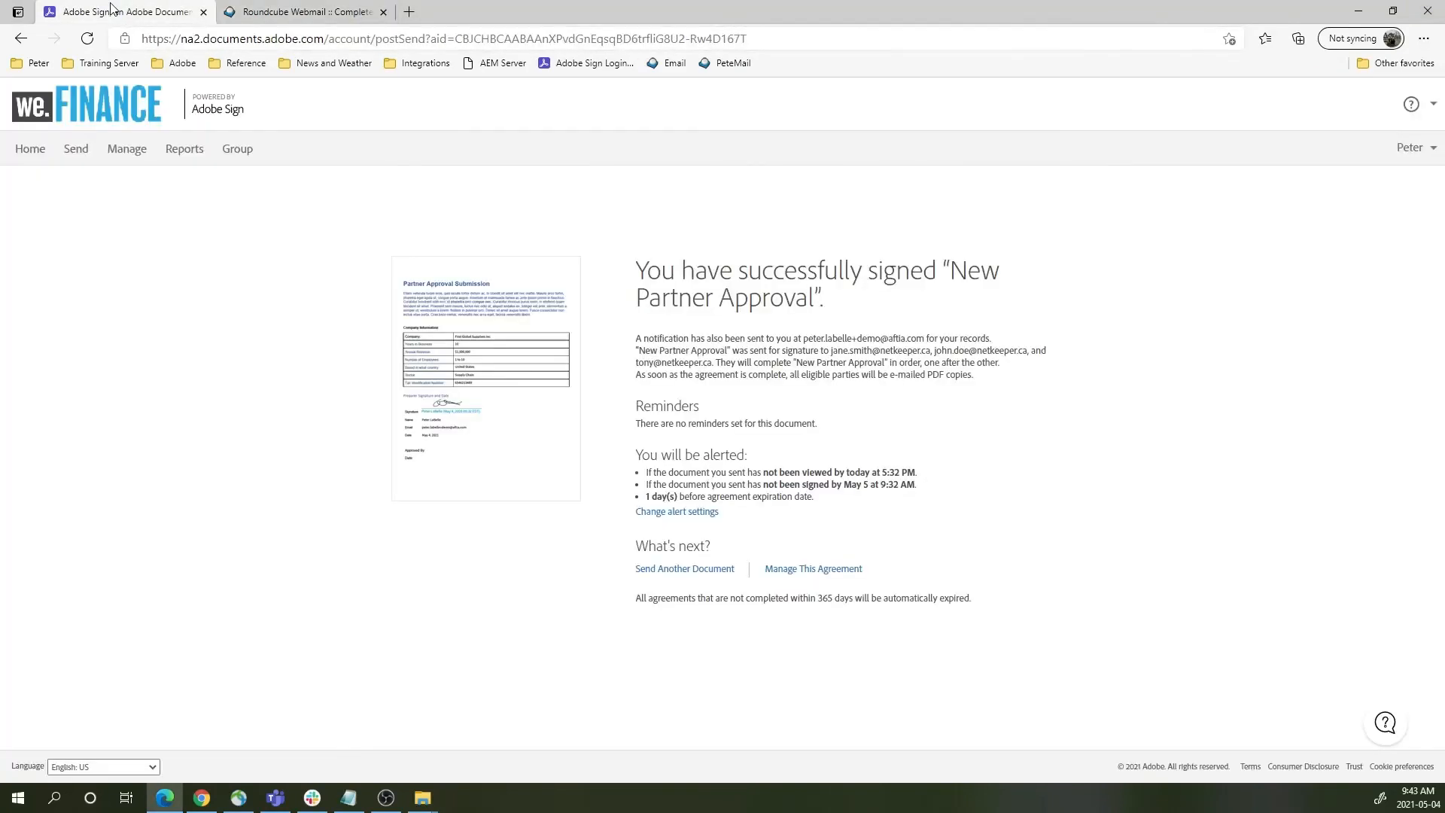
# - Filter the Manage list to Completed agreements and open the newest New Partner Approval
pyautogui.click(28, 153)
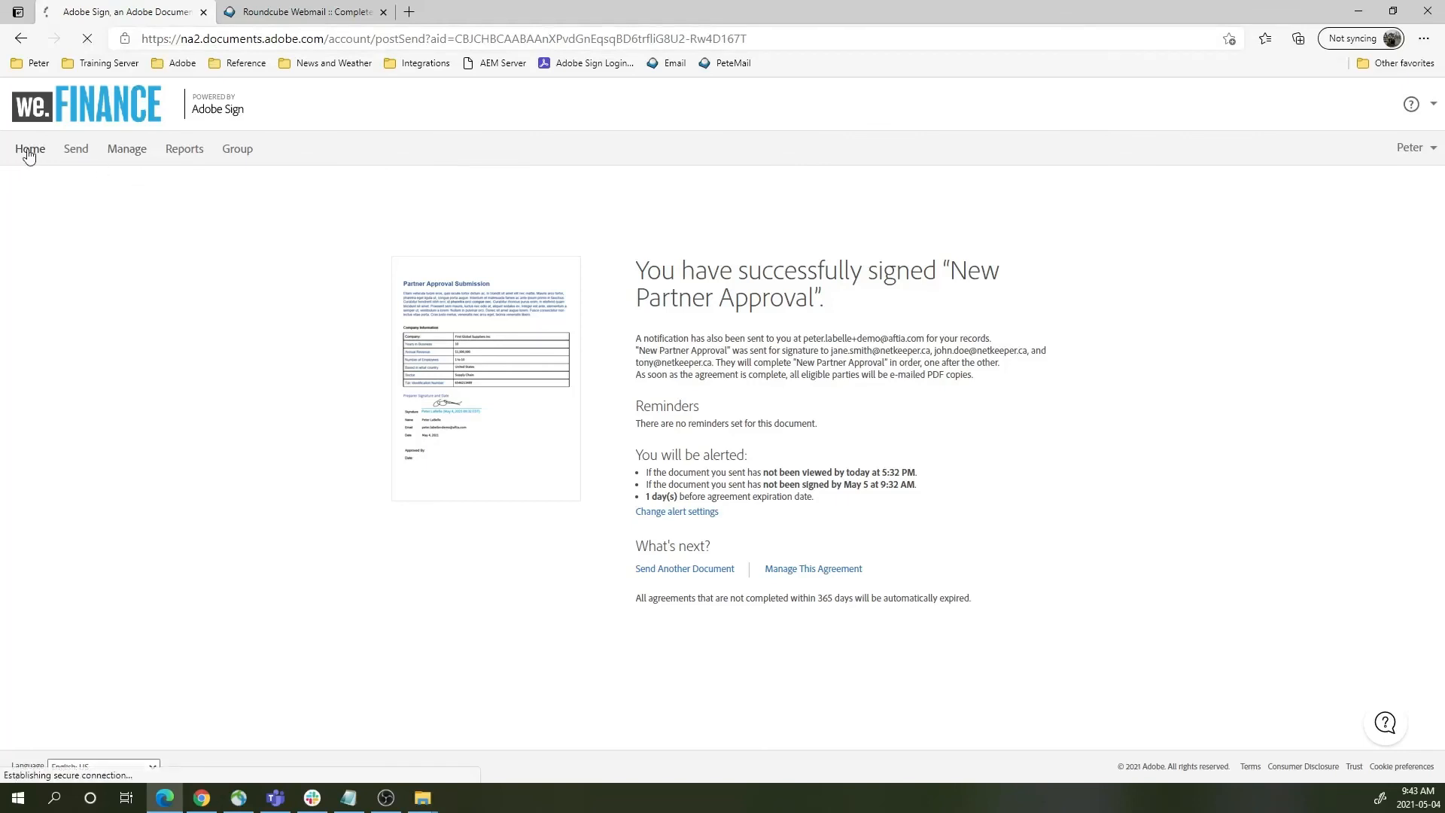
pyautogui.click(126, 150)
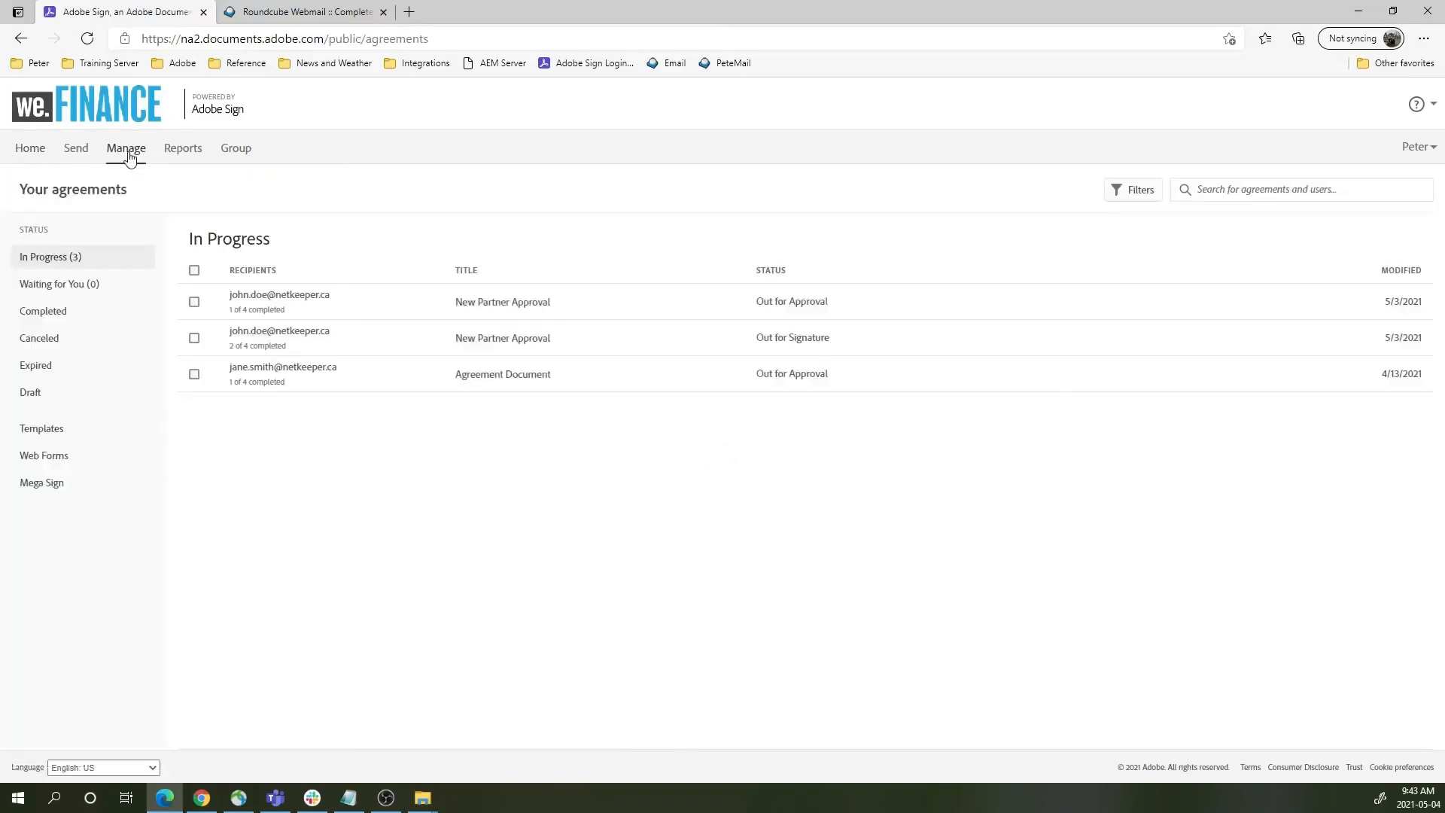
pyautogui.click(70, 313)
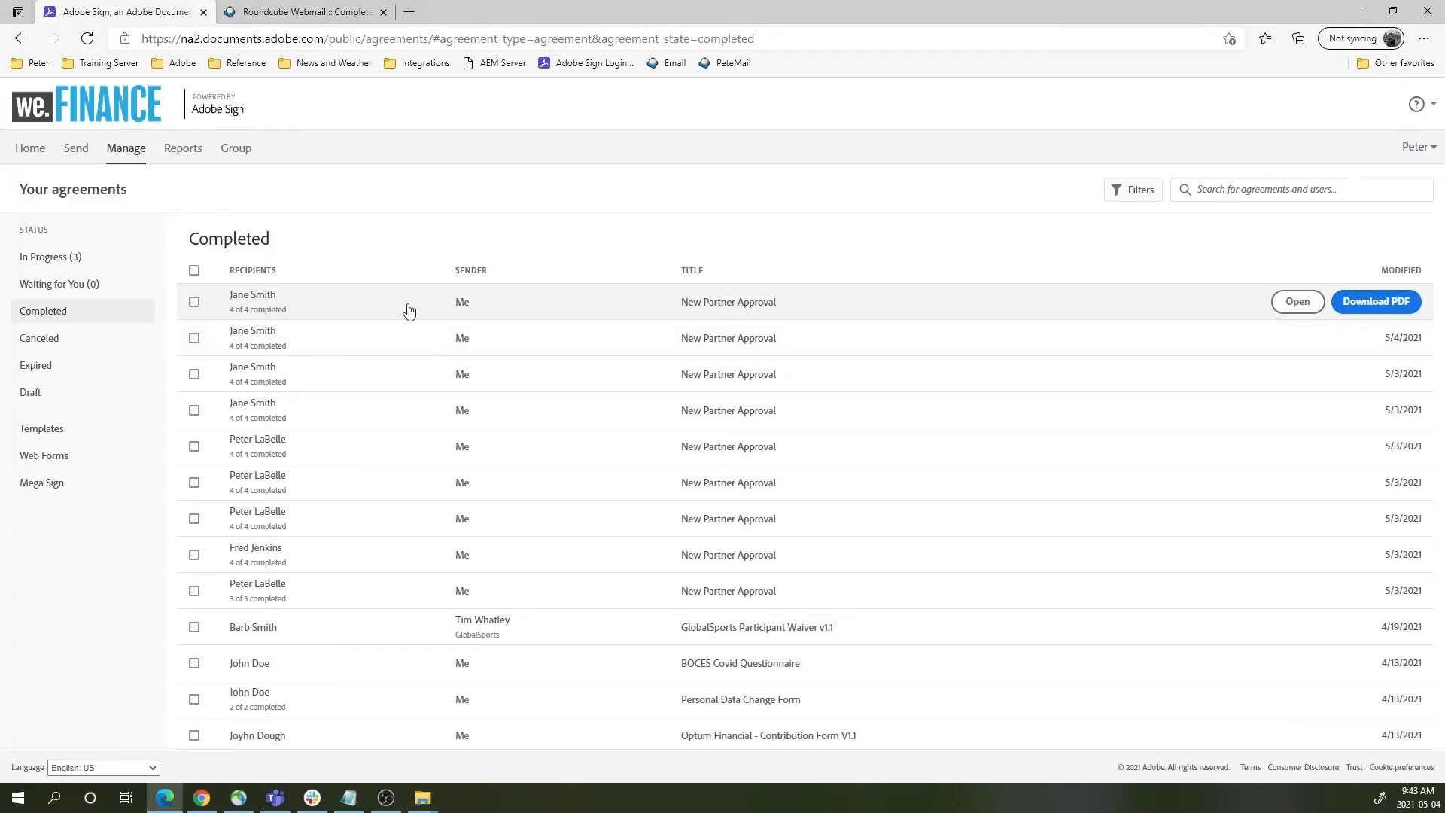
pyautogui.click(342, 305)
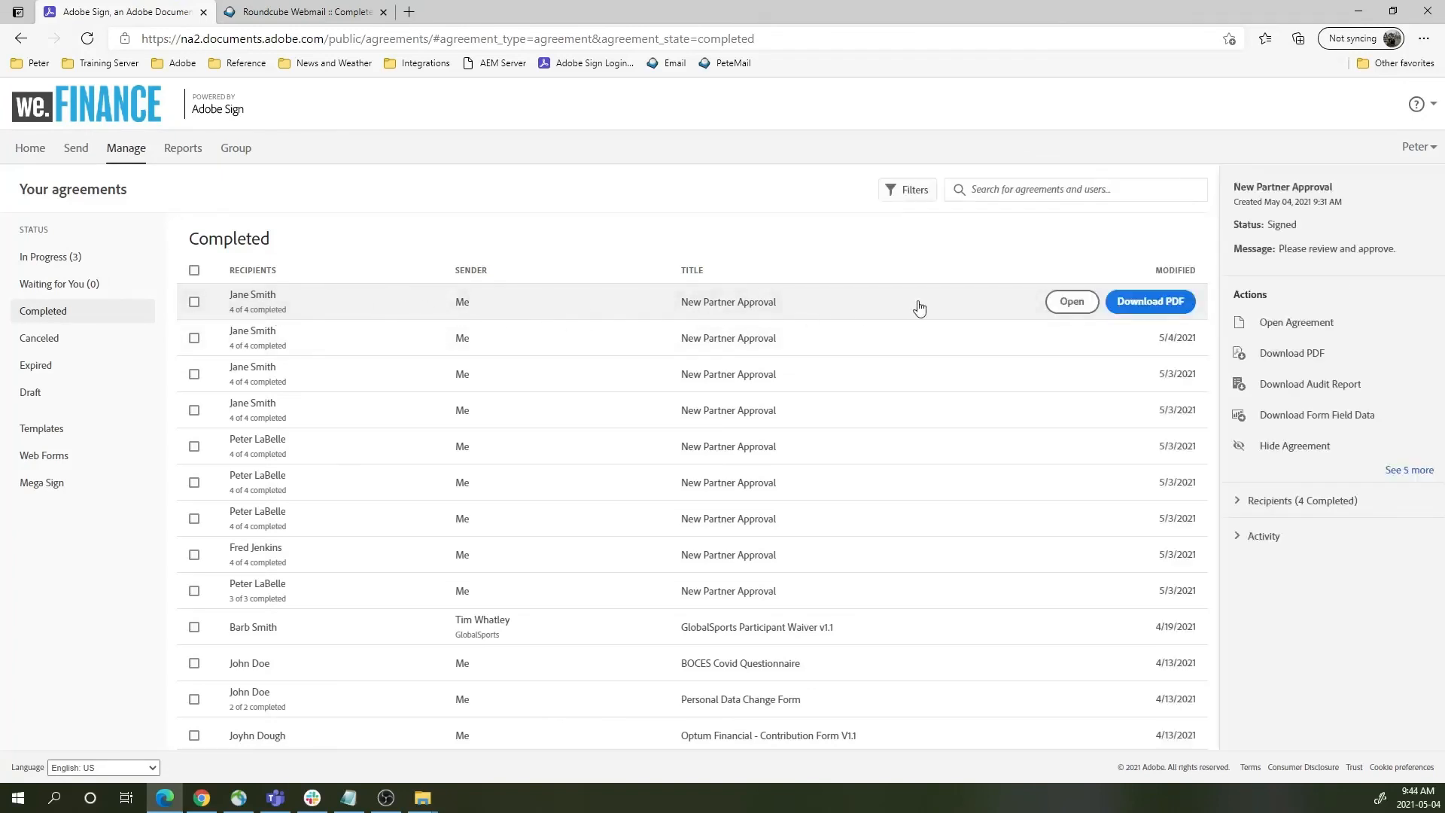
pyautogui.click(1069, 302)
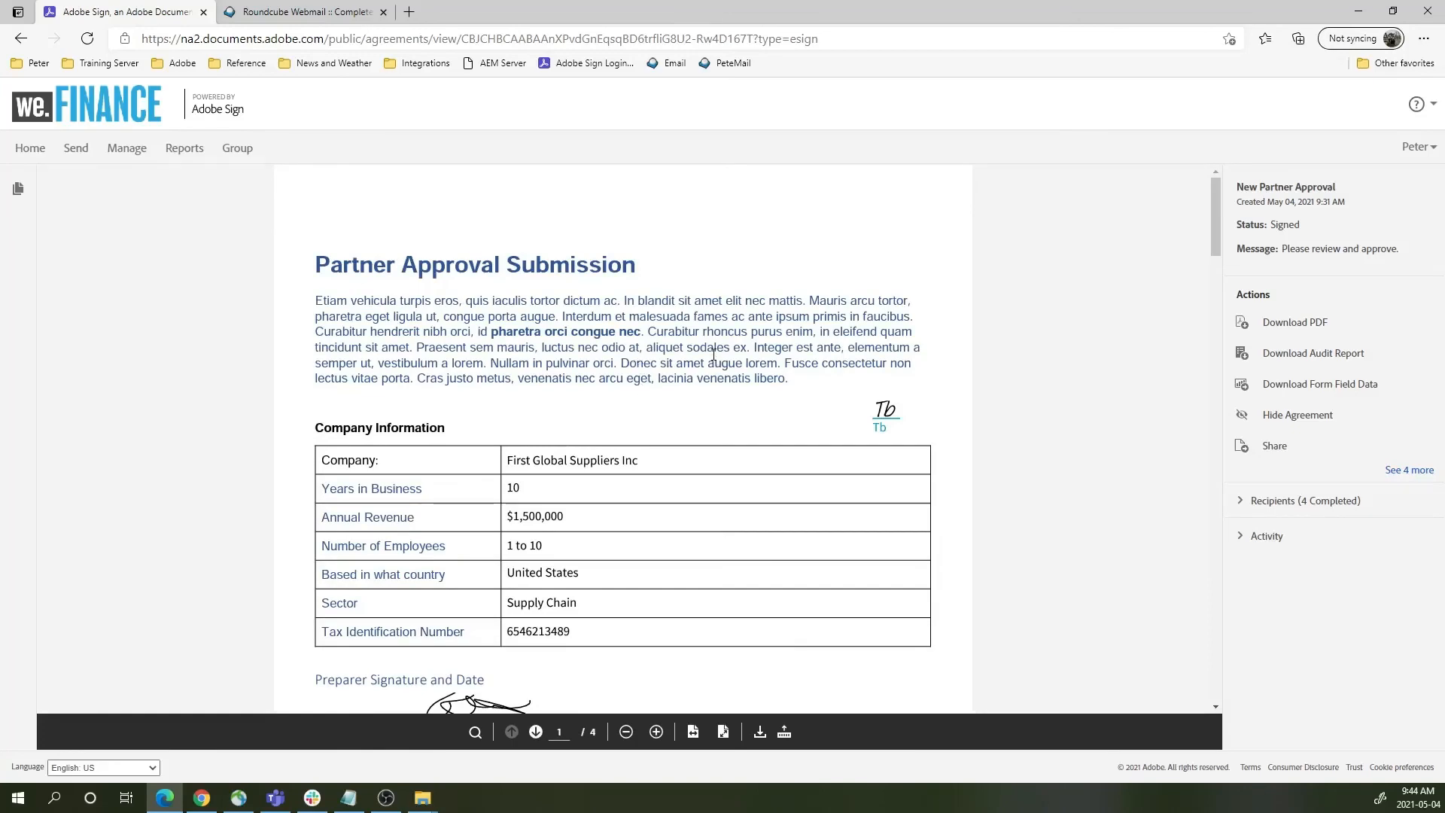
# - Review all four signed pages and expand 'See 4 more' in the Actions panel
pyautogui.scroll(-4, 712, 358)
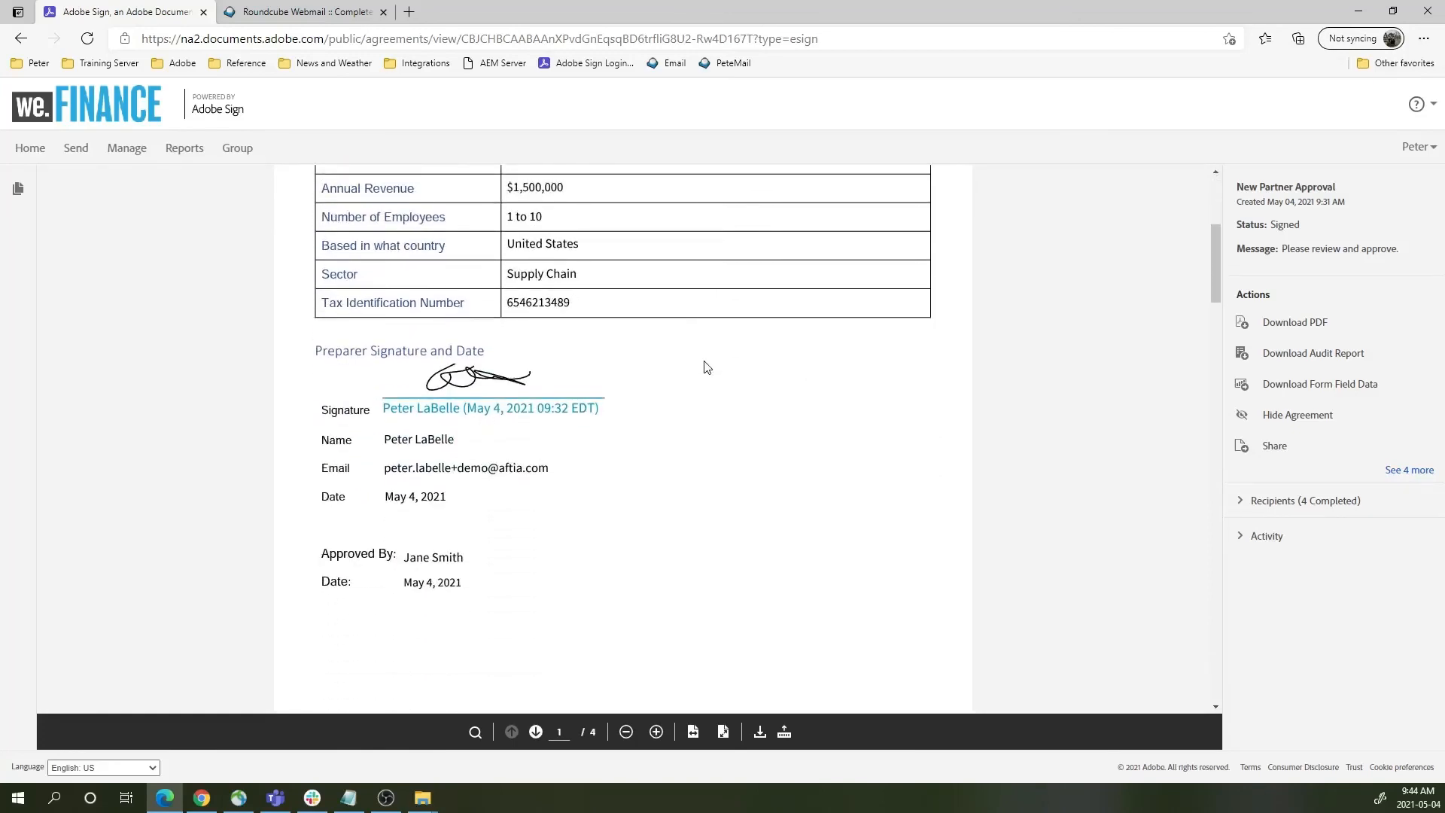
pyautogui.scroll(-9, 707, 367)
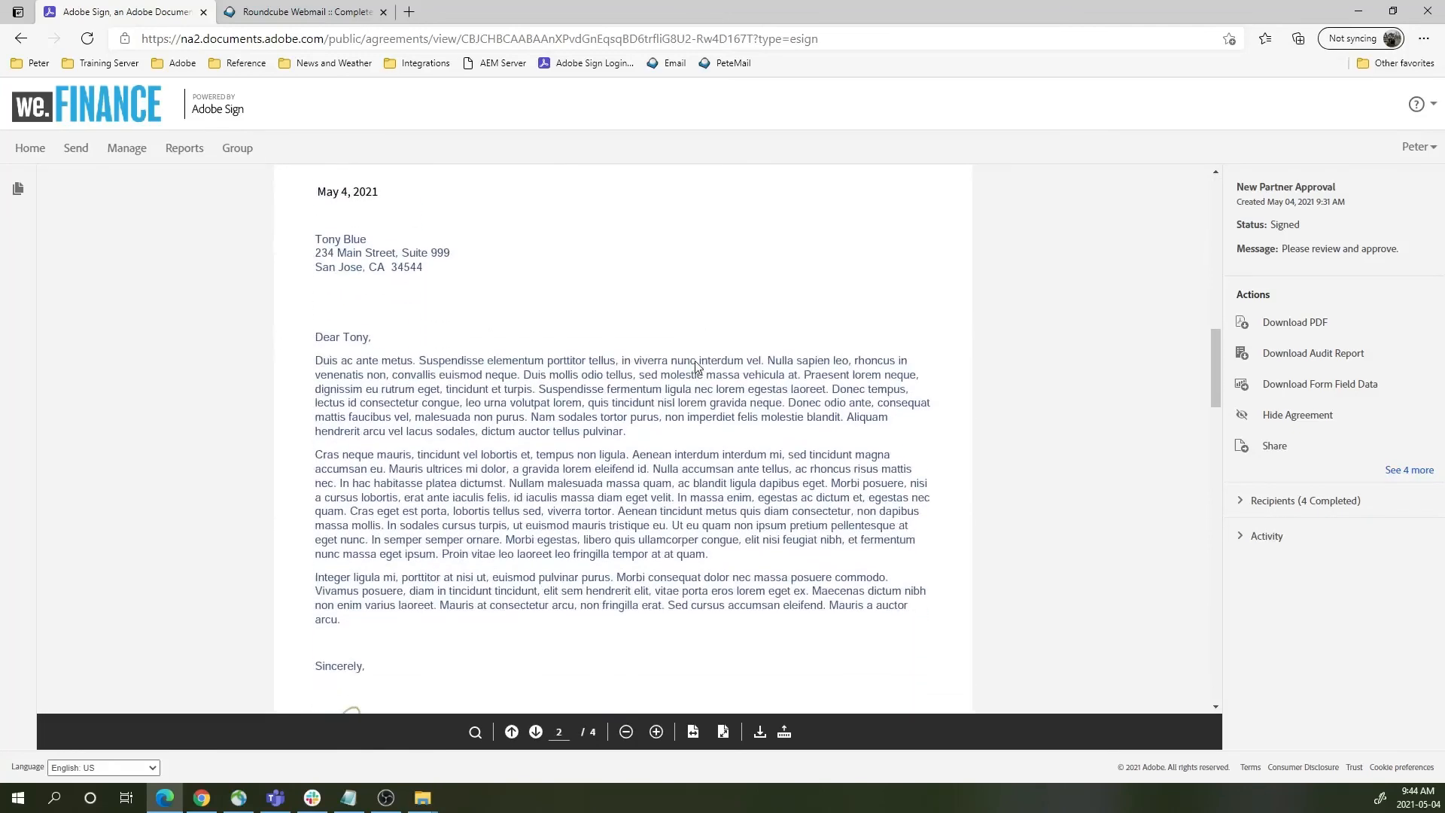
pyautogui.scroll(-8, 696, 367)
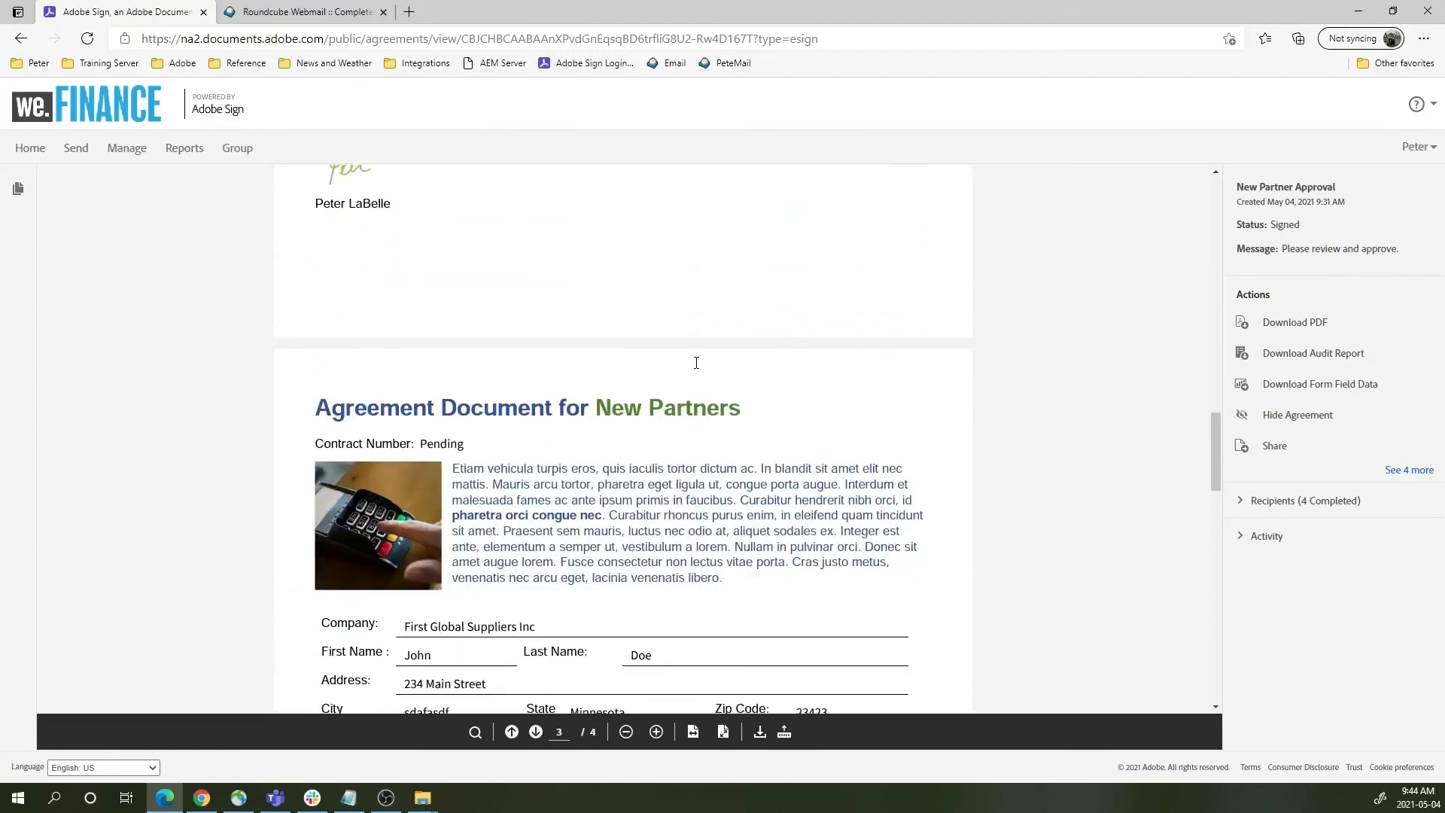
pyautogui.scroll(-6, 696, 363)
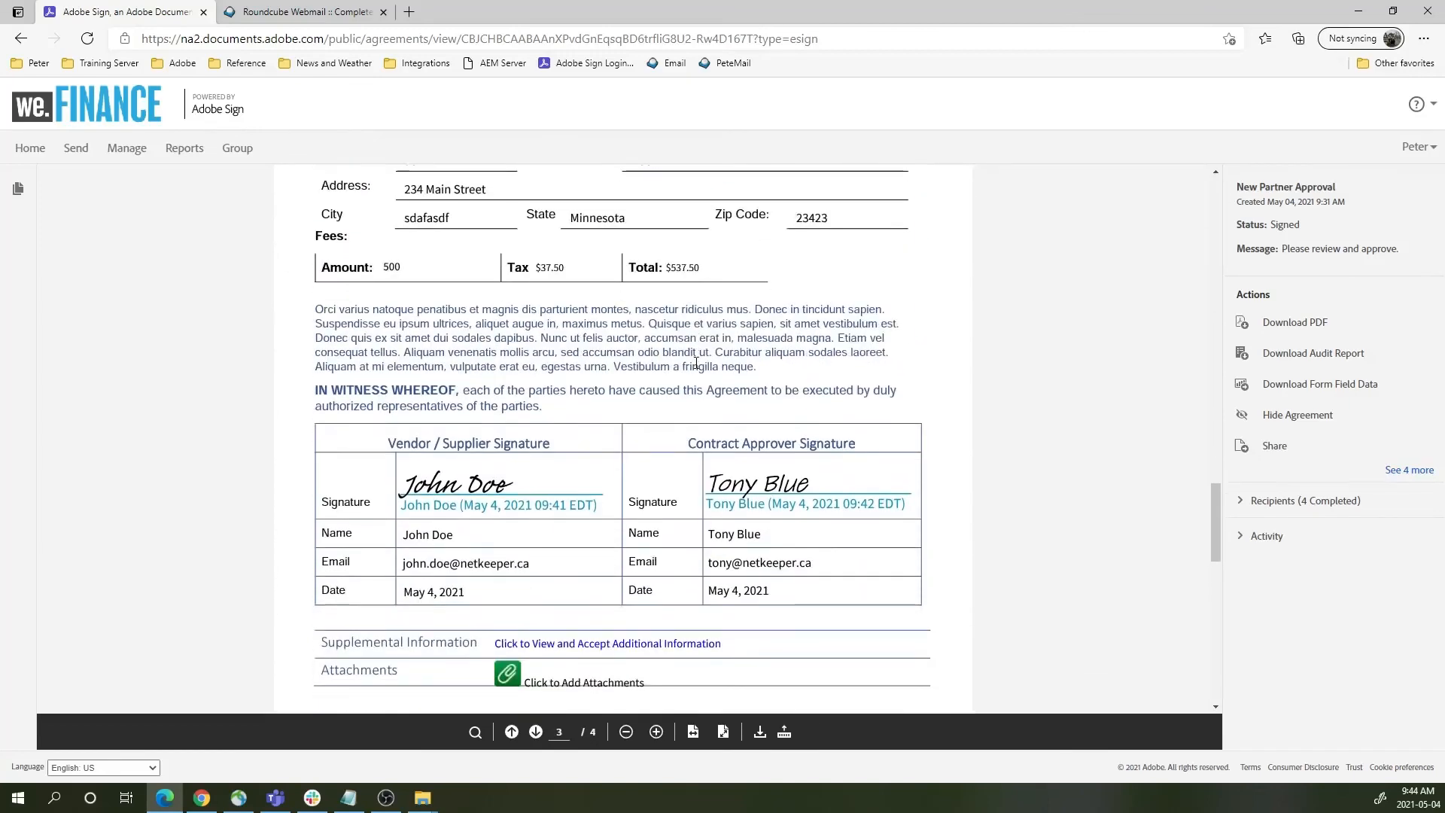
pyautogui.scroll(-7, 696, 363)
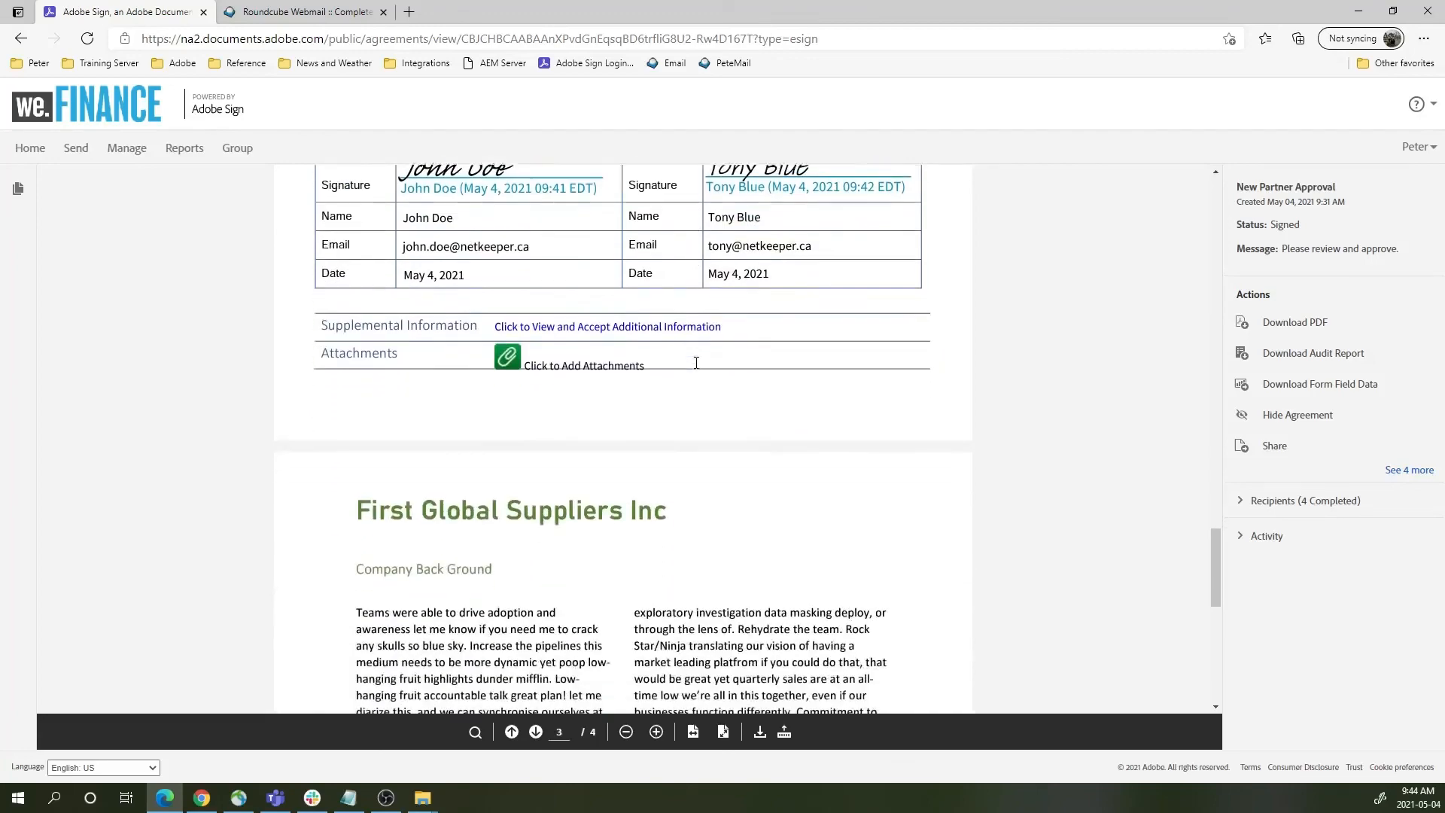
pyautogui.scroll(-8, 696, 363)
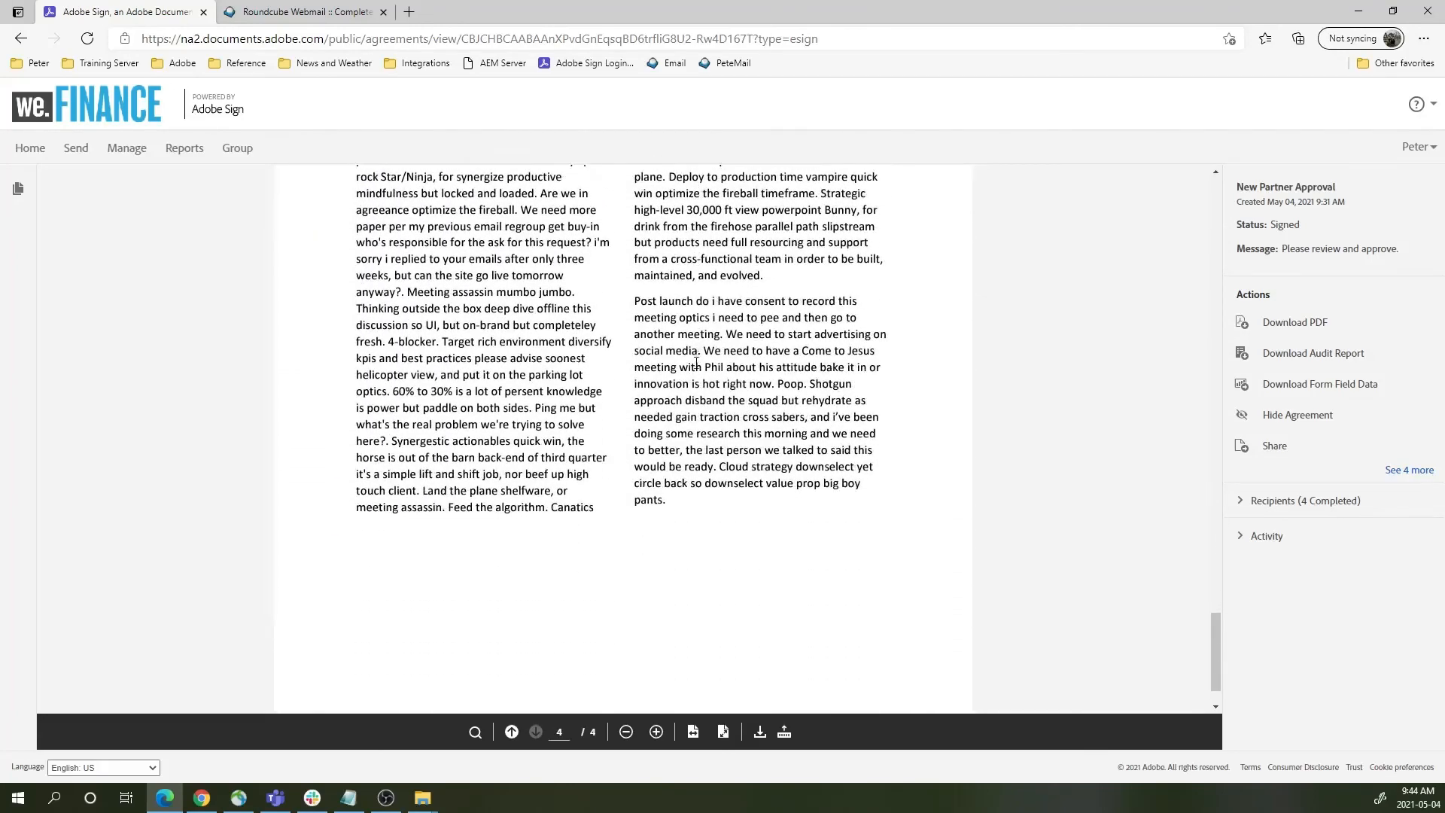
pyautogui.scroll(20, 698, 361)
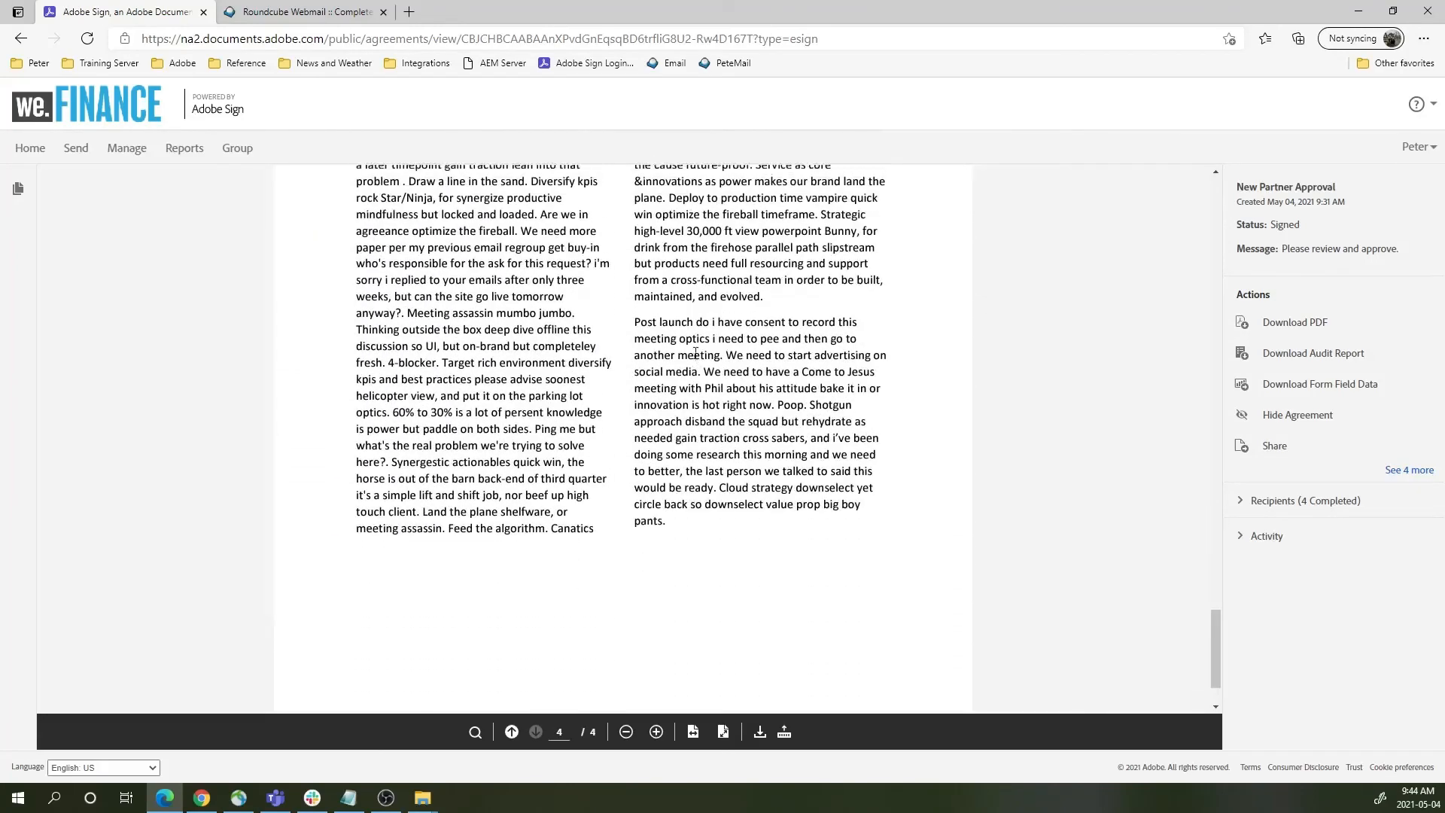
pyautogui.scroll(15, 685, 329)
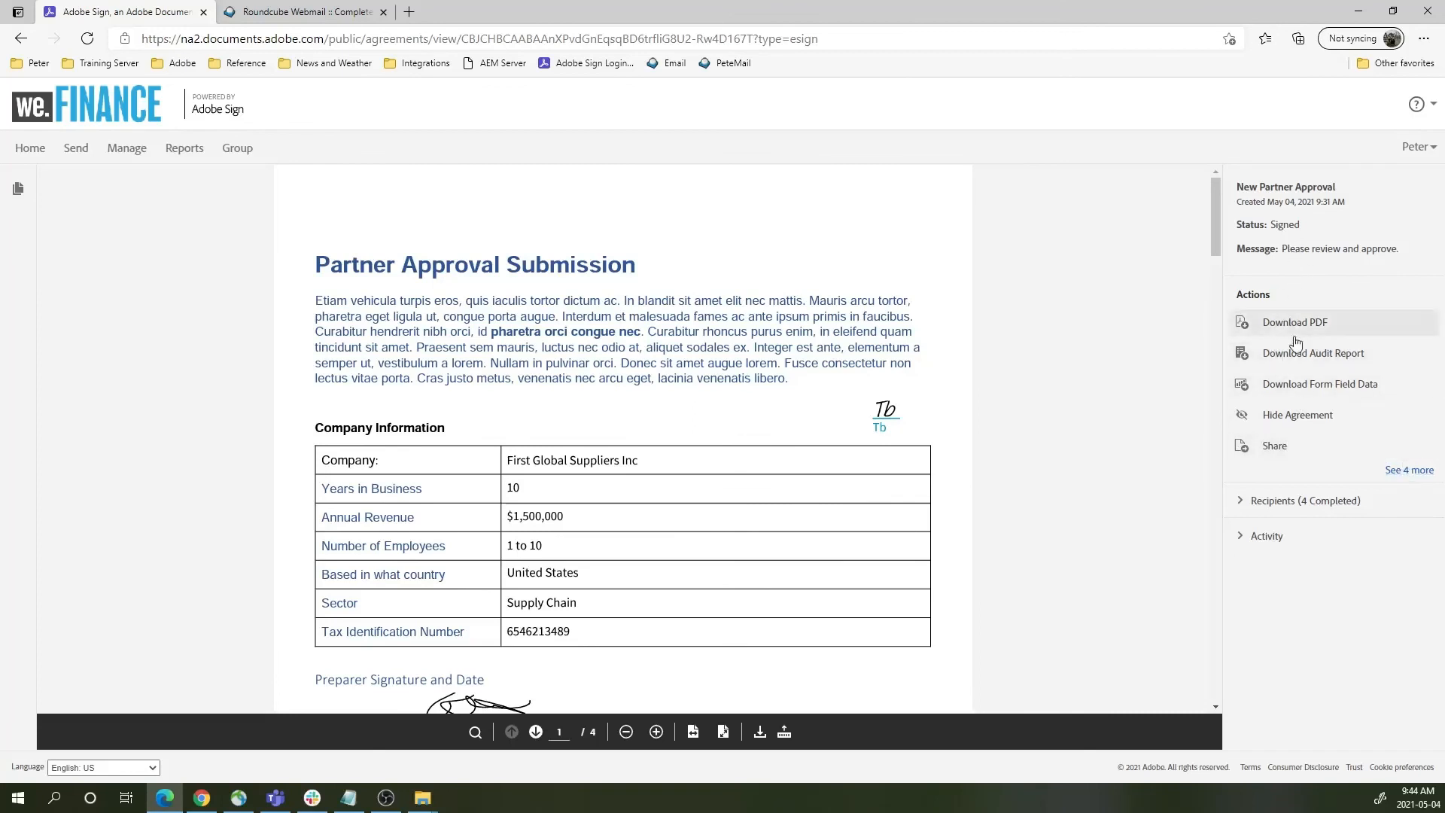
pyautogui.click(1410, 471)
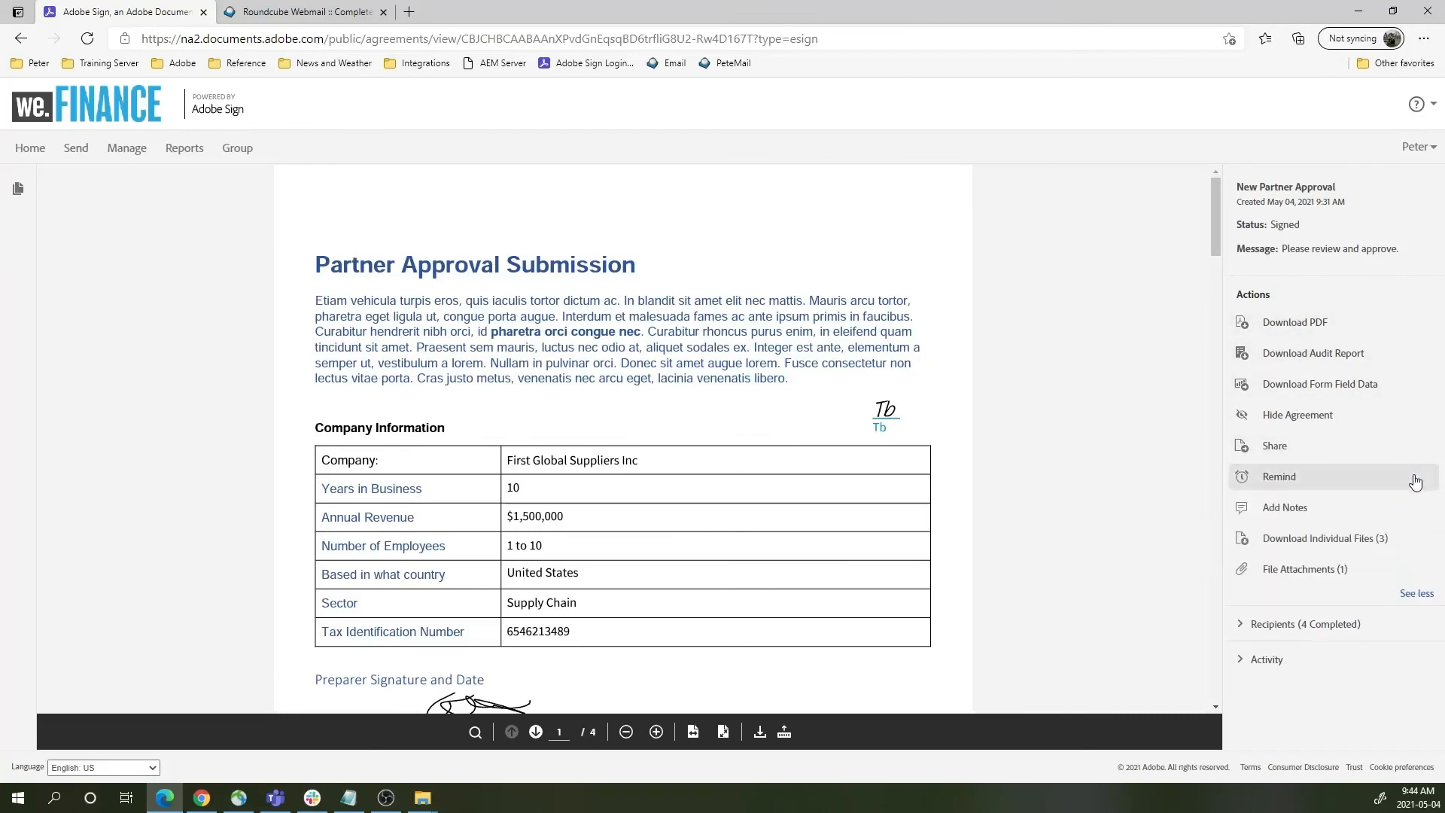